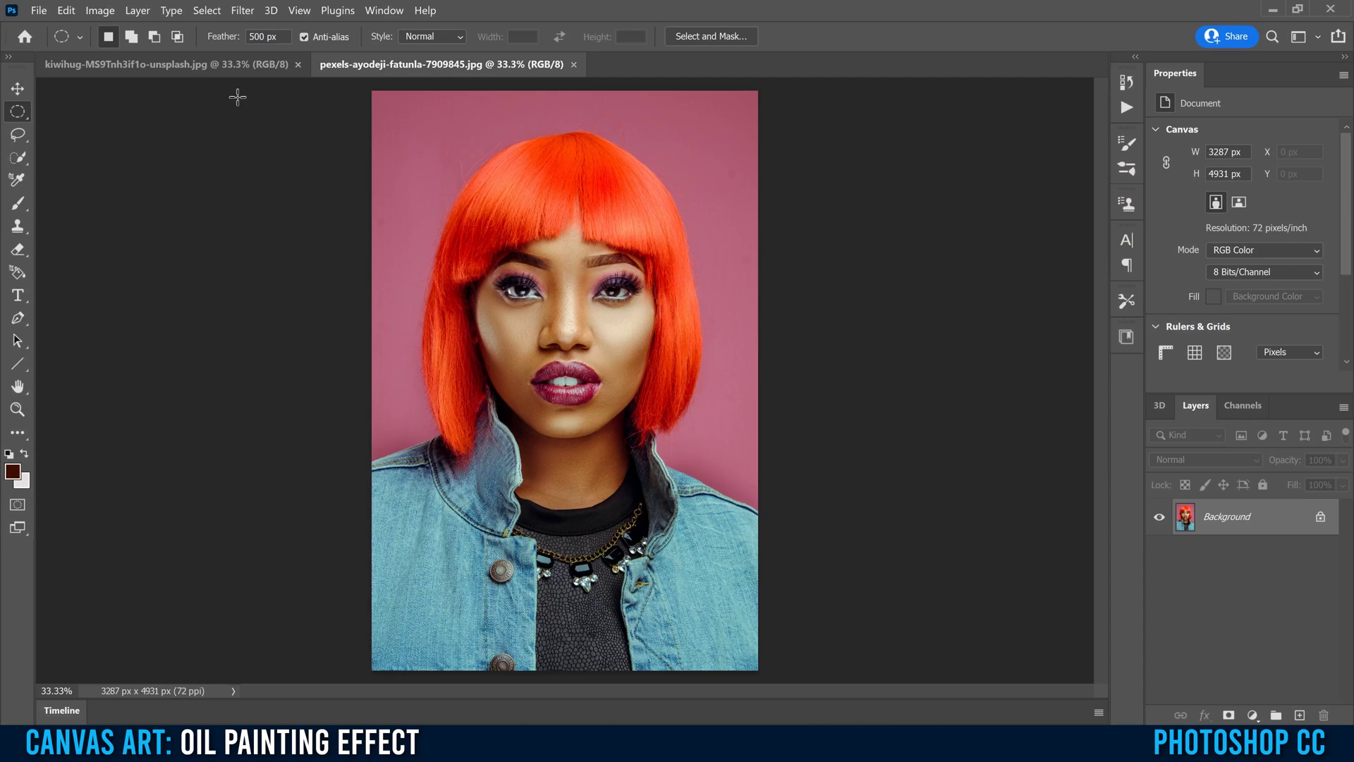
Duplicate the portrait's Background layer and convert the copy to a smart object.
click(206, 64)
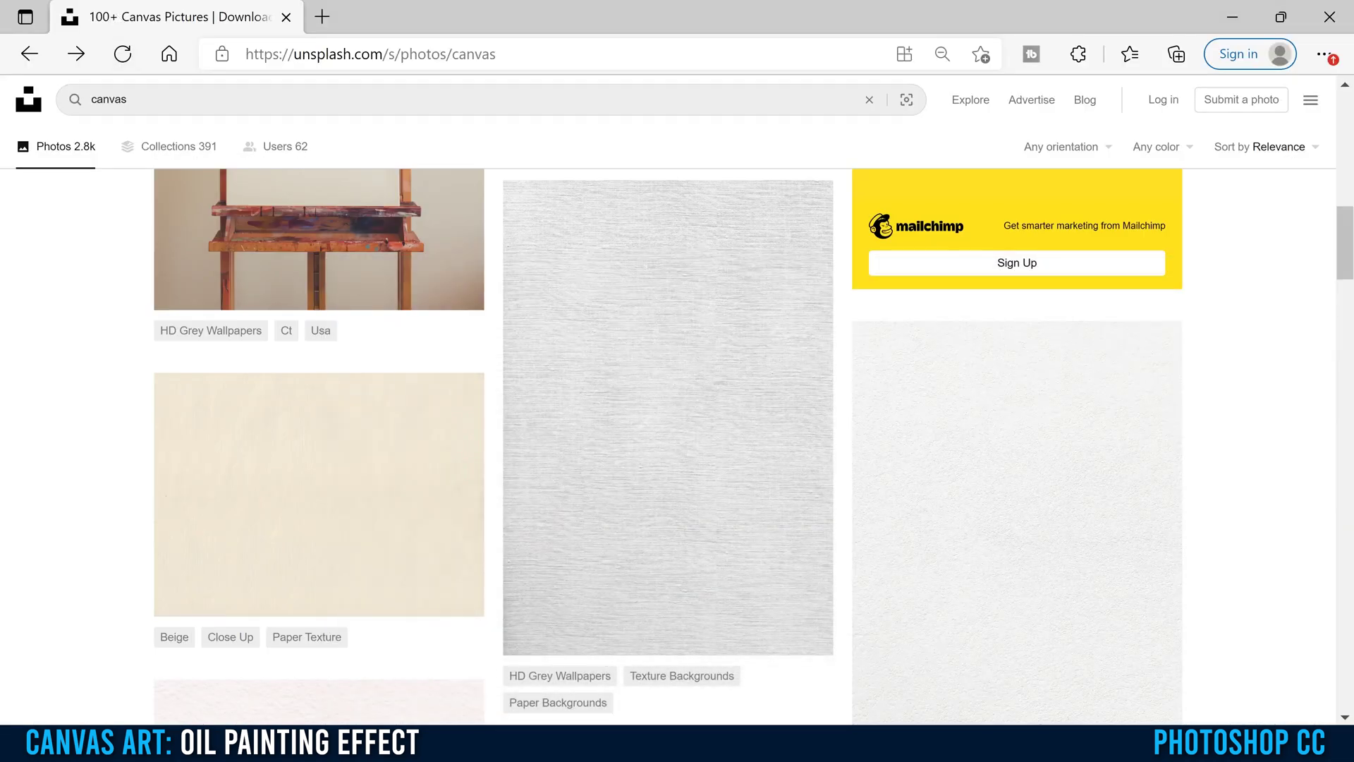
mouse_move(644, 296)
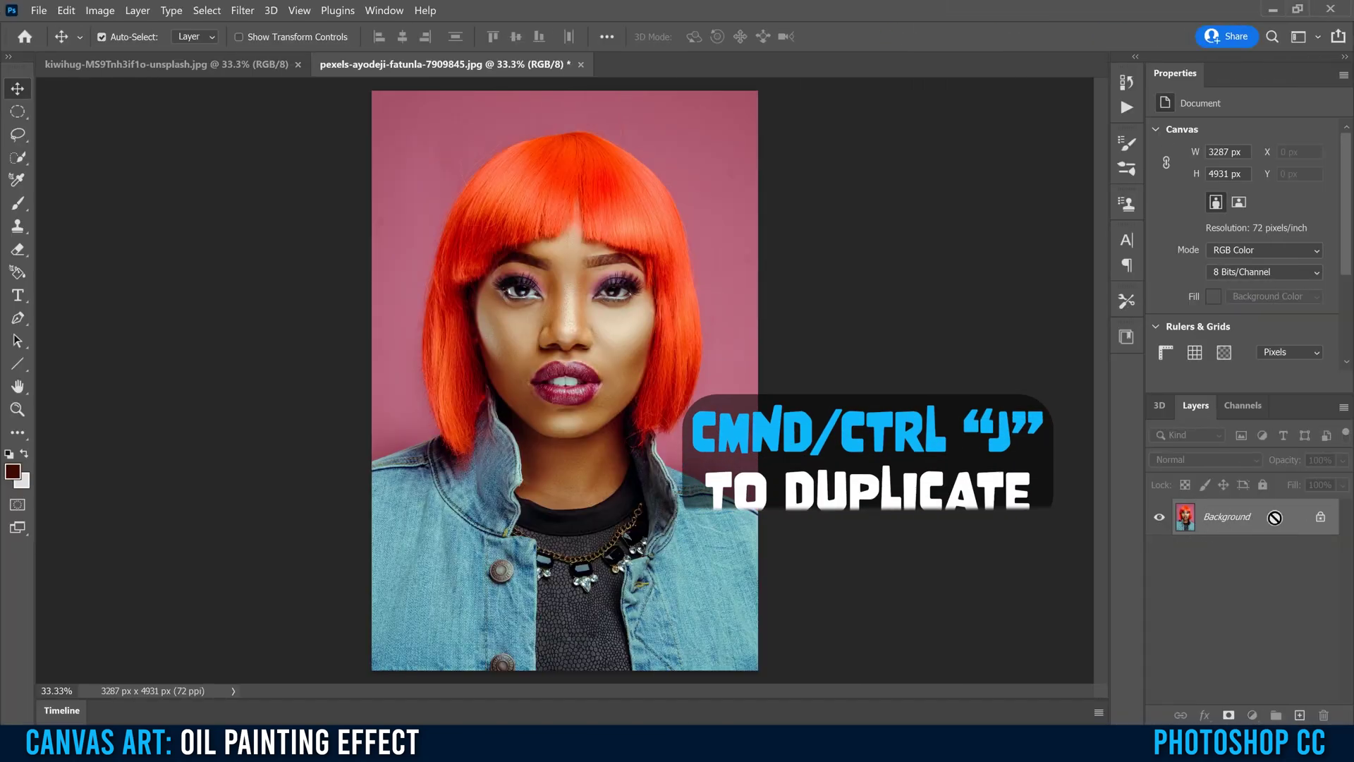
key(ctrl+j)
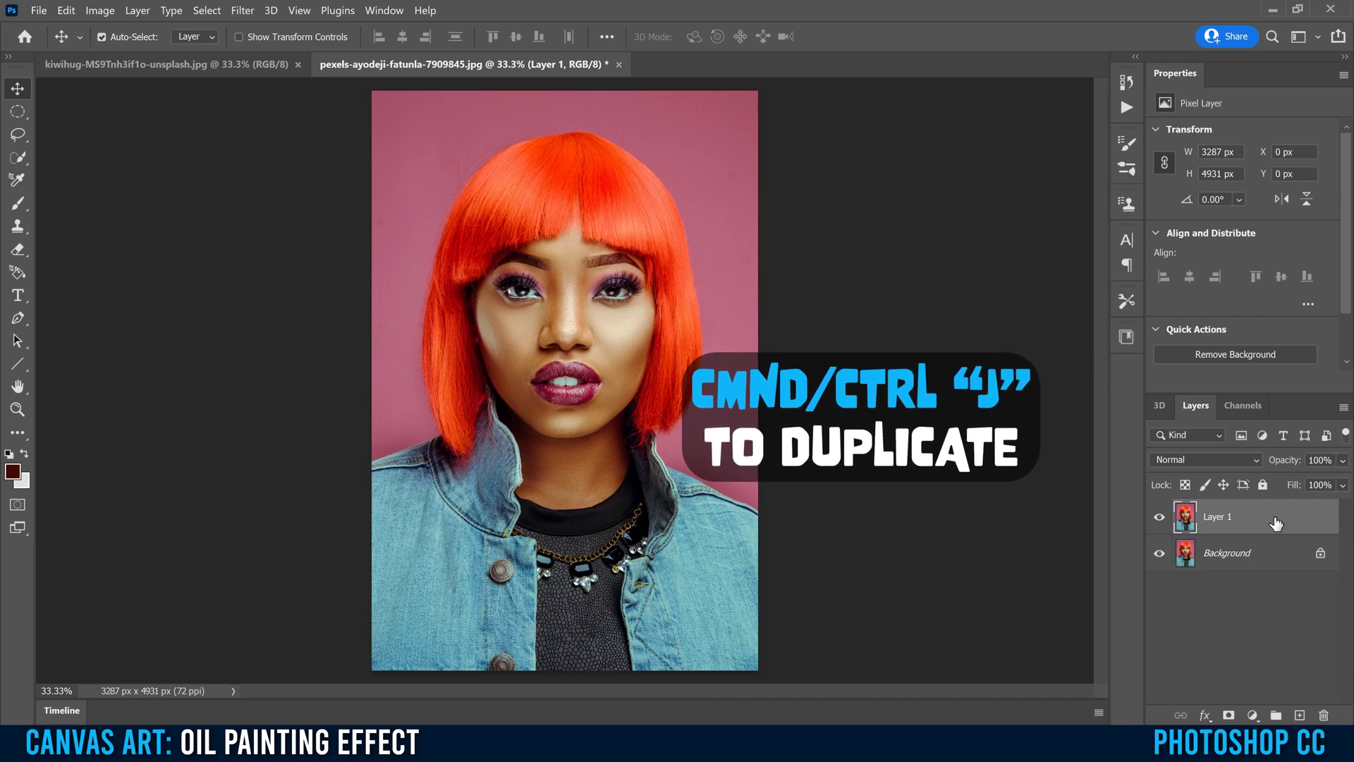
right_click(1277, 522)
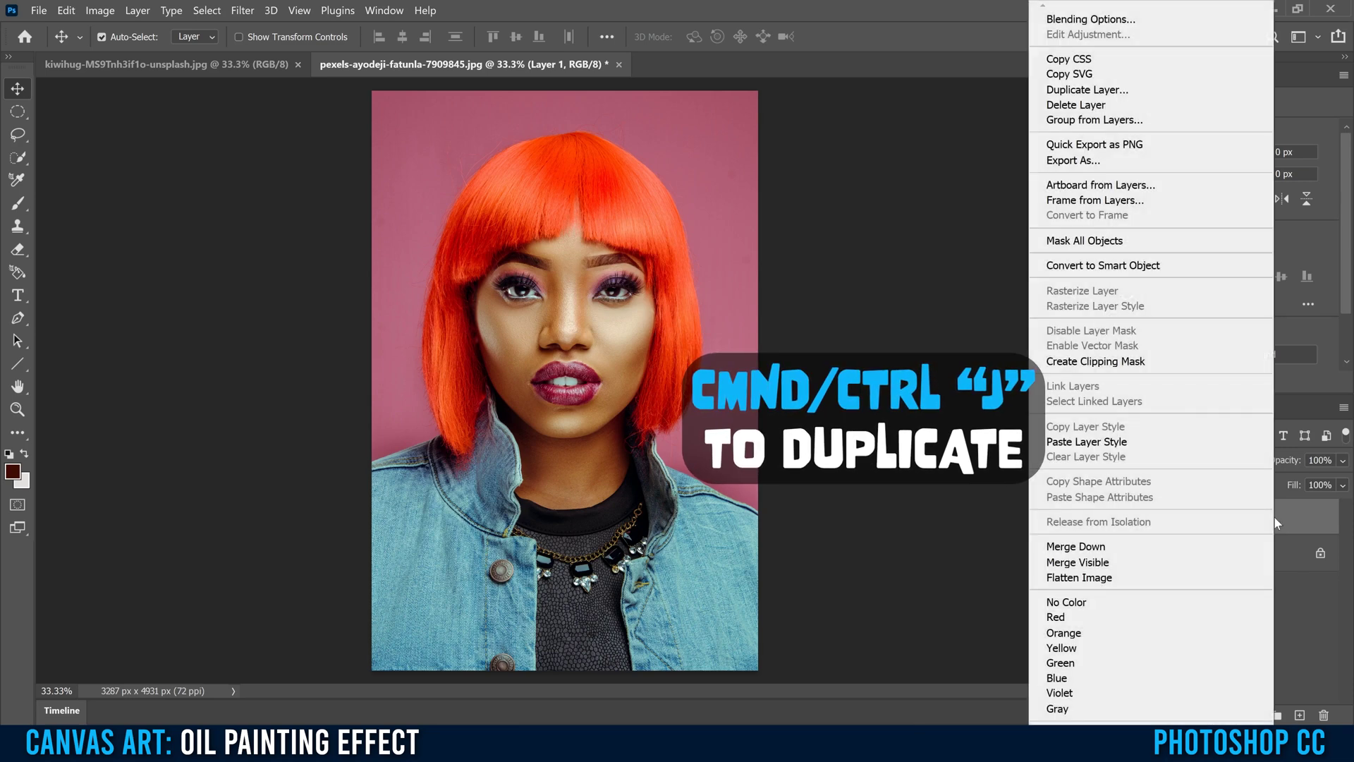
click(1135, 266)
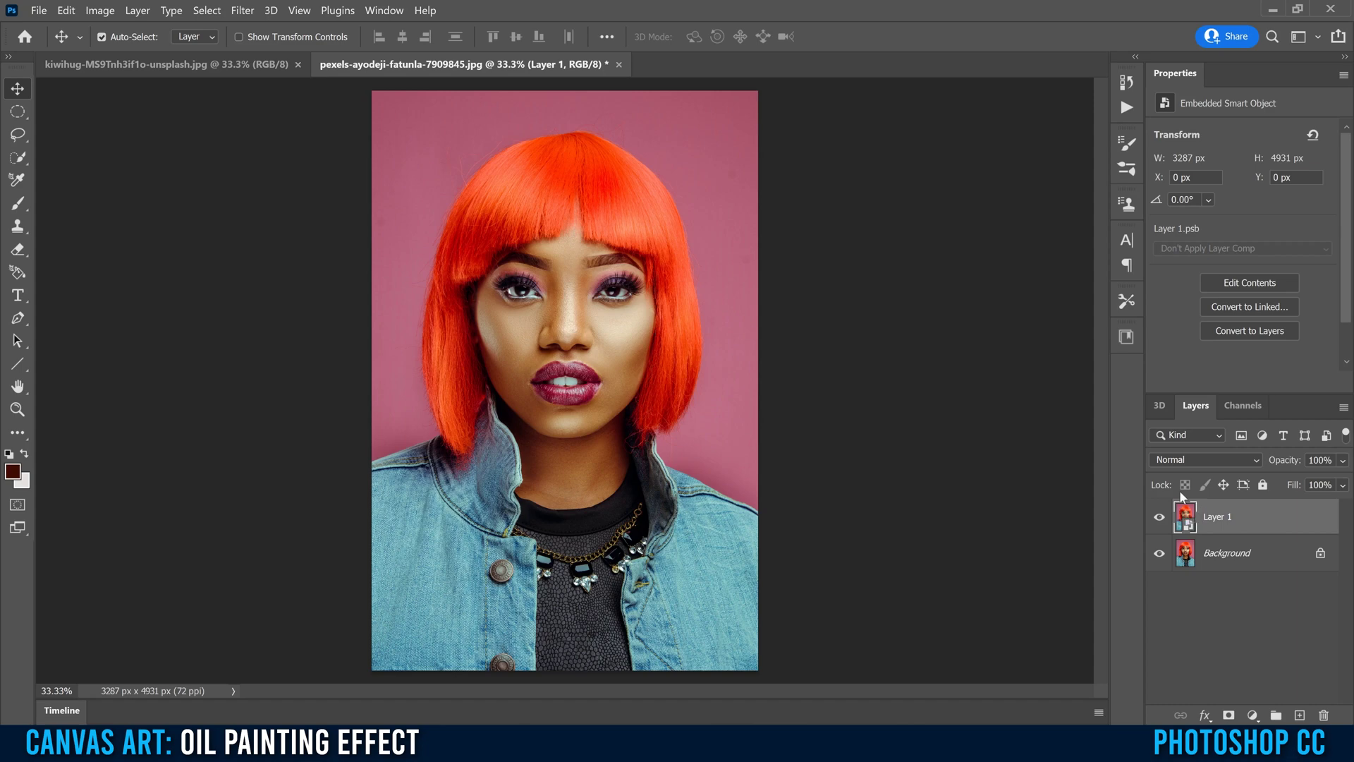
Apply the Filter Gallery's Poster Edges effect to the smart object with edge thickness 0, edge intensity 0 and posterization 2.
click(242, 12)
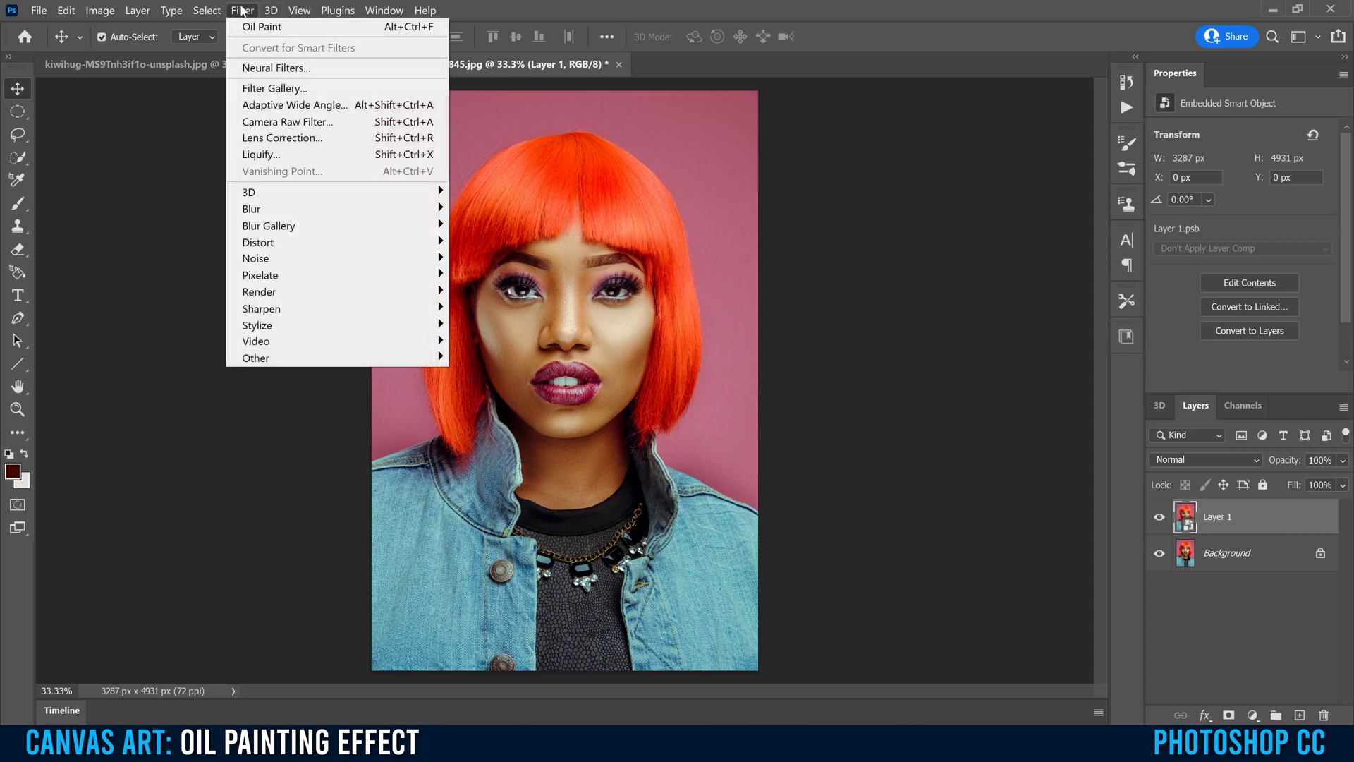
click(272, 88)
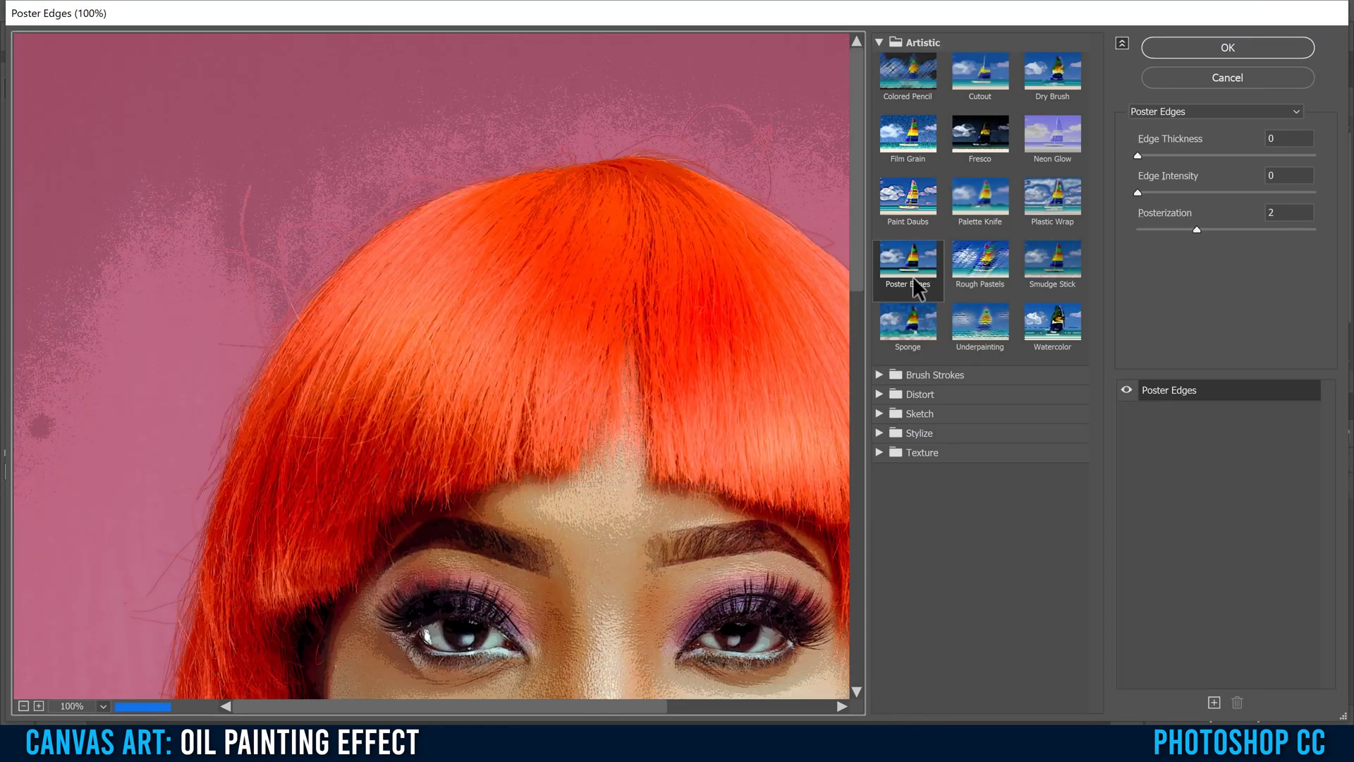
drag(855, 226, 832, 345)
drag(590, 707, 665, 709)
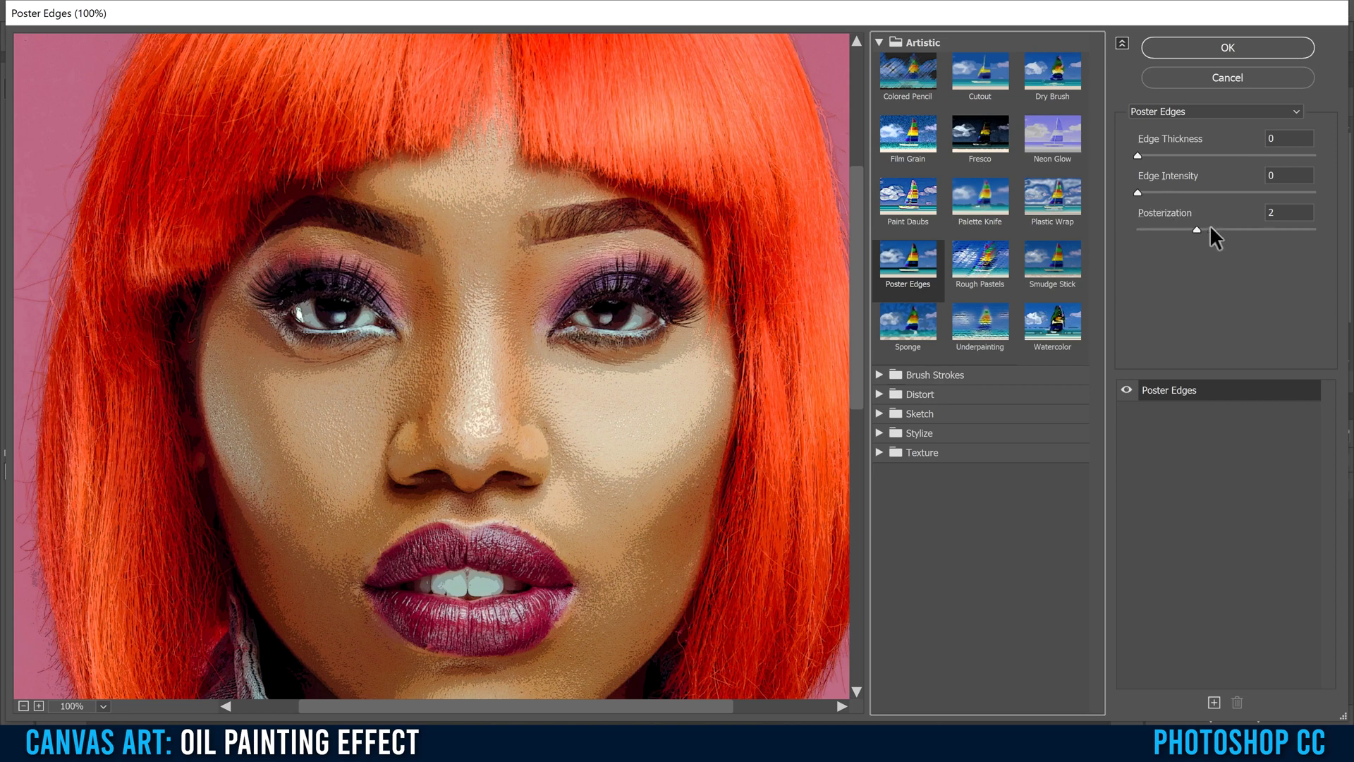
drag(1207, 229, 1224, 228)
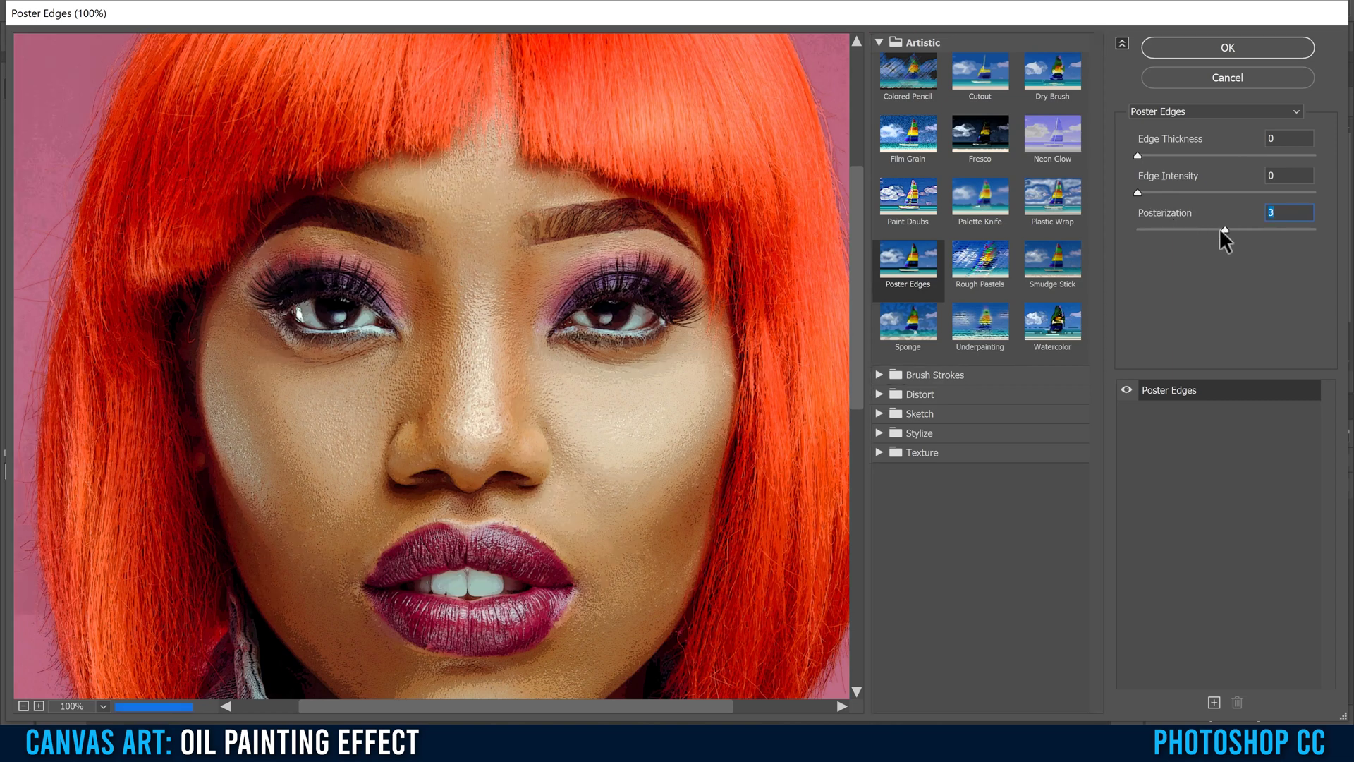
click(1186, 229)
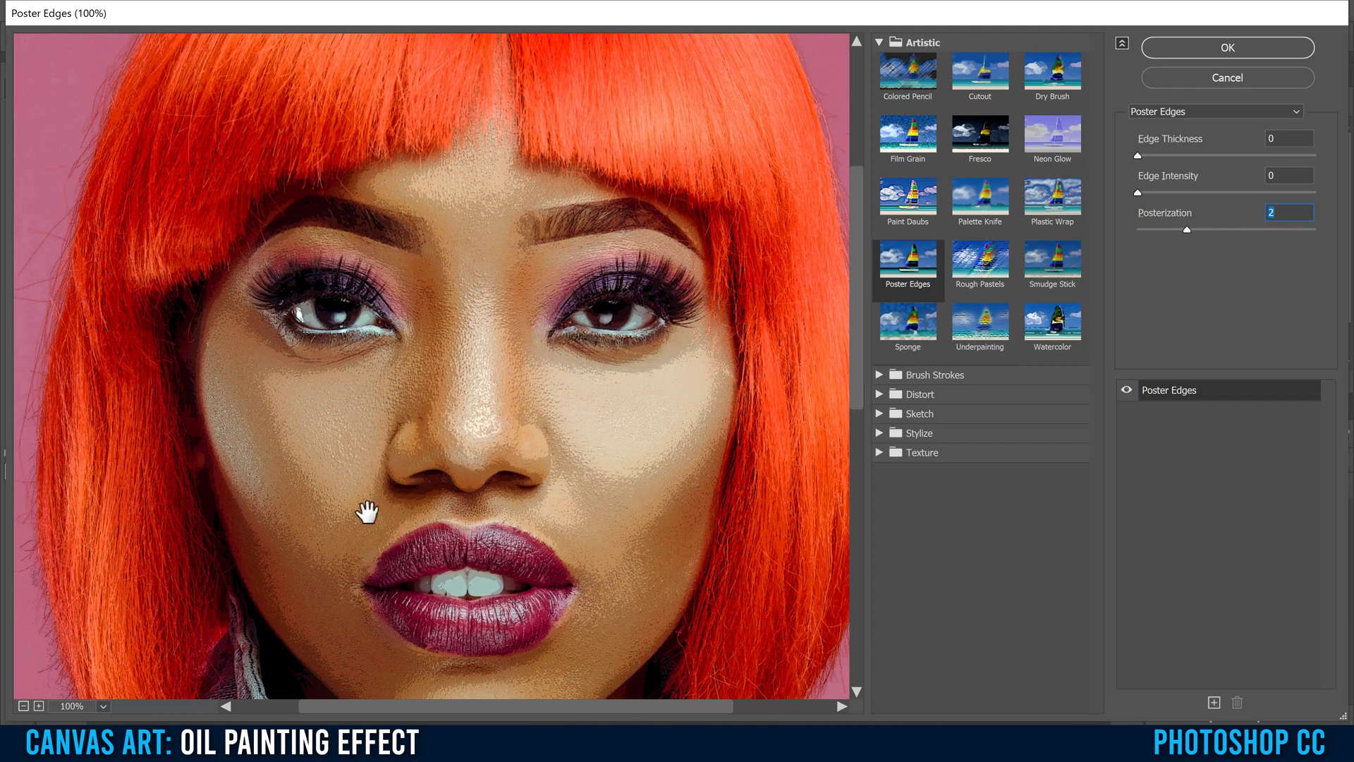
click(1227, 230)
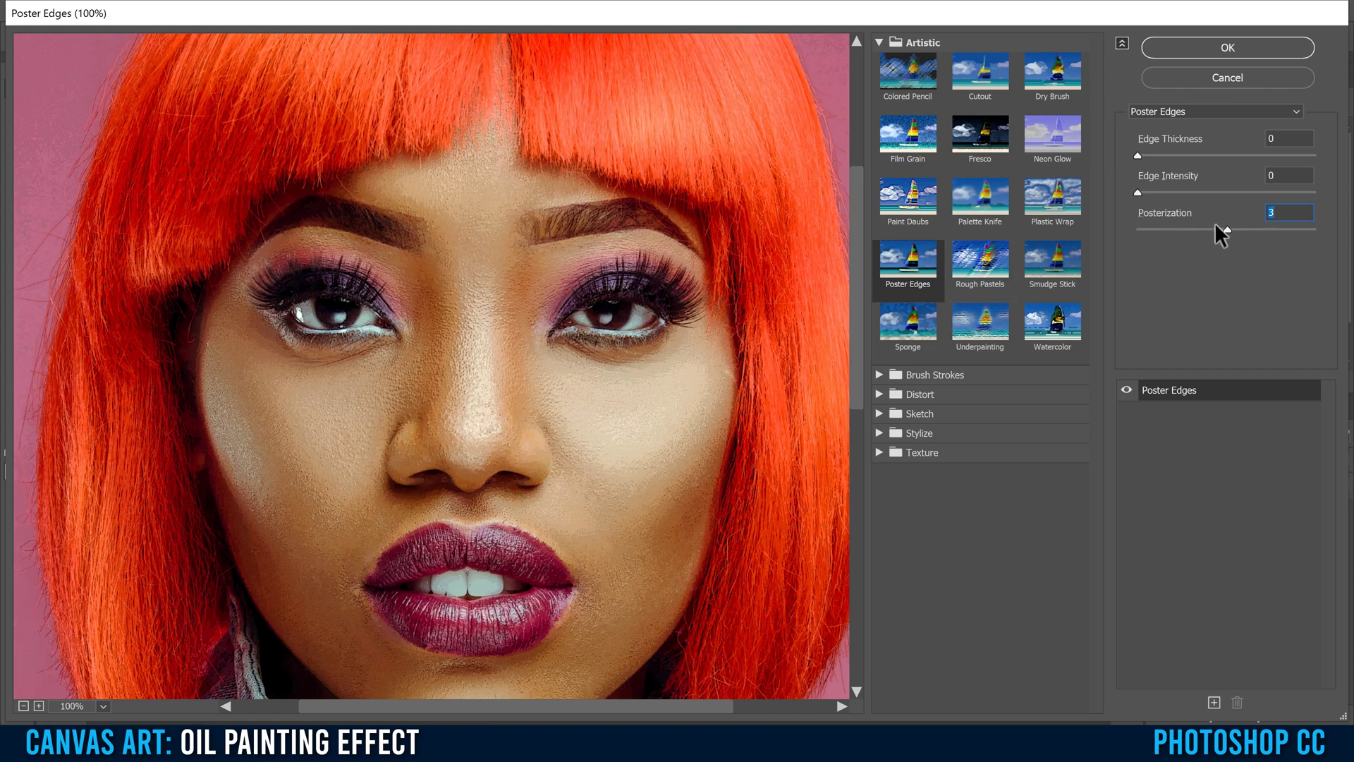
click(1179, 229)
drag(1179, 228, 1200, 229)
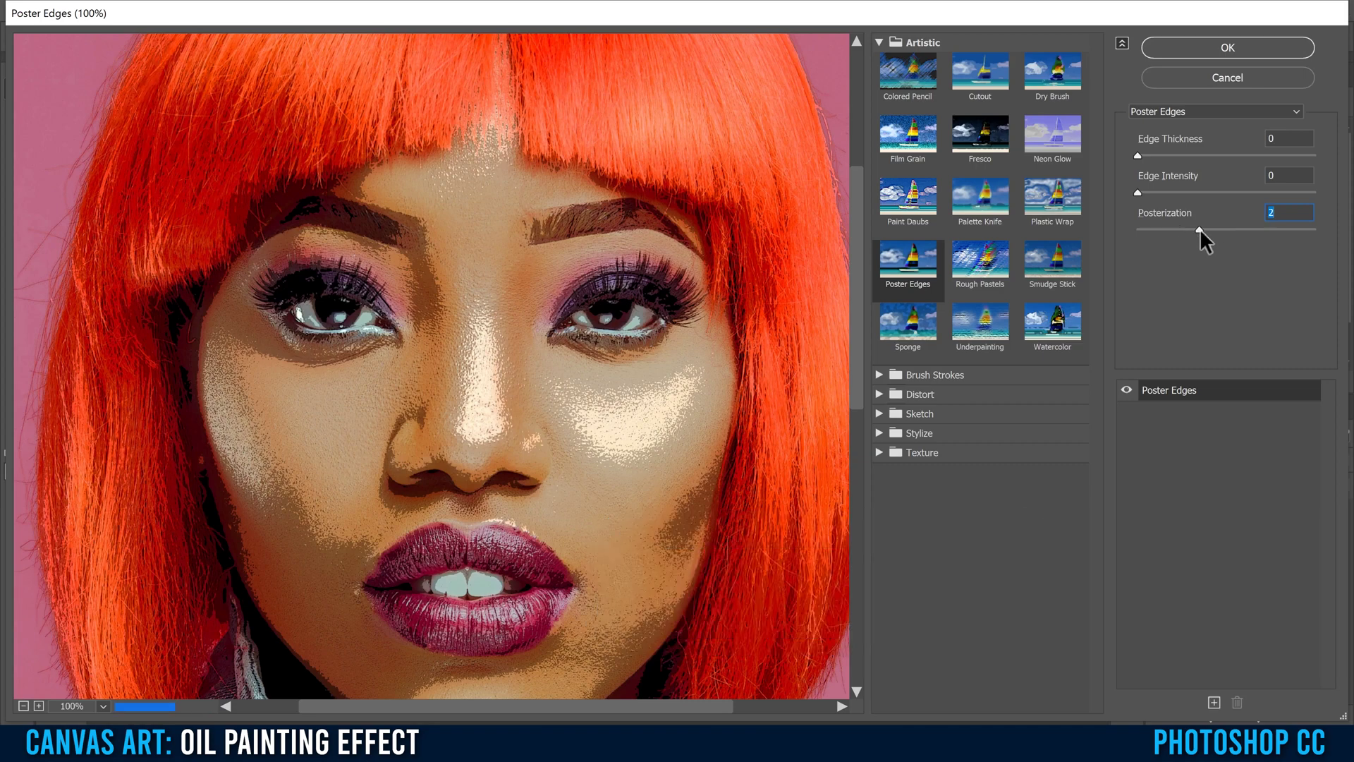
click(1198, 48)
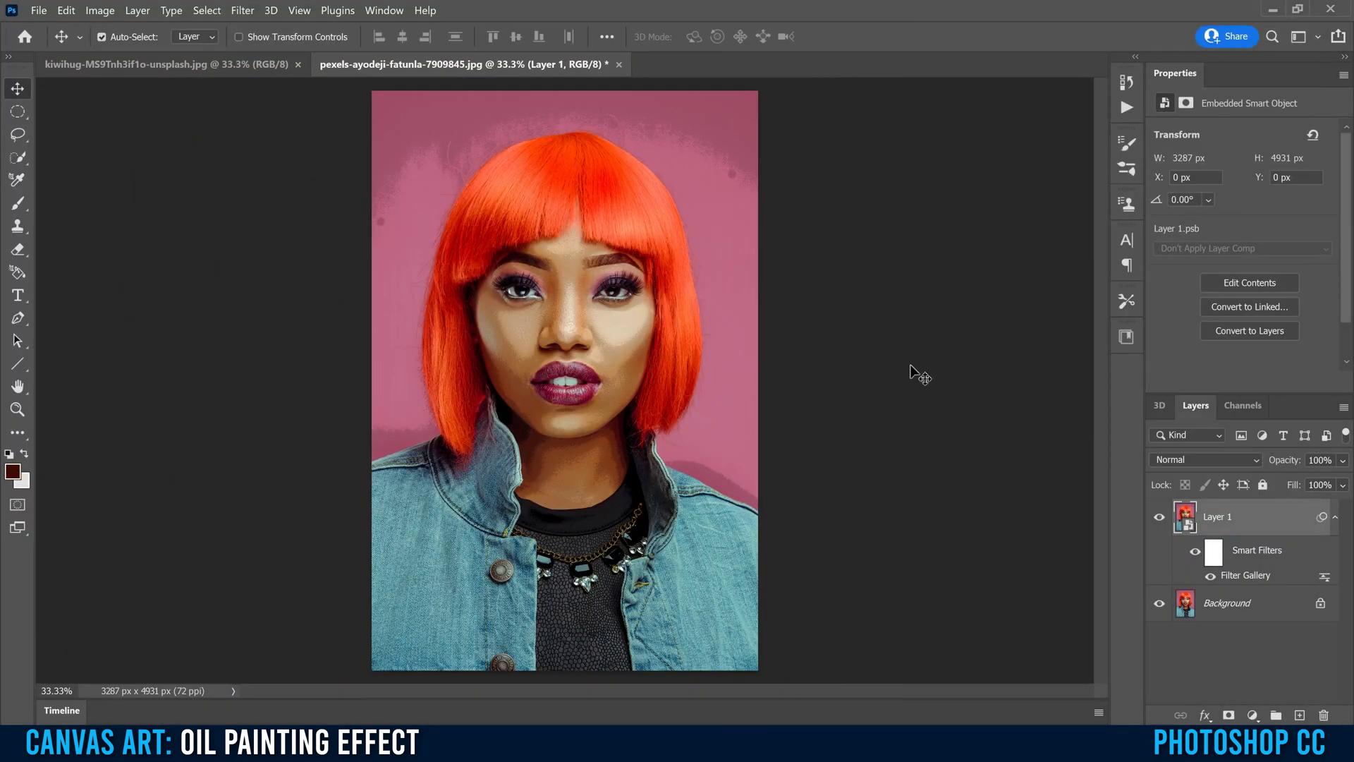
Add a Surface Blur smart filter to Layer 1 with a radius of 20 pixels and a threshold of 20 levels.
click(247, 10)
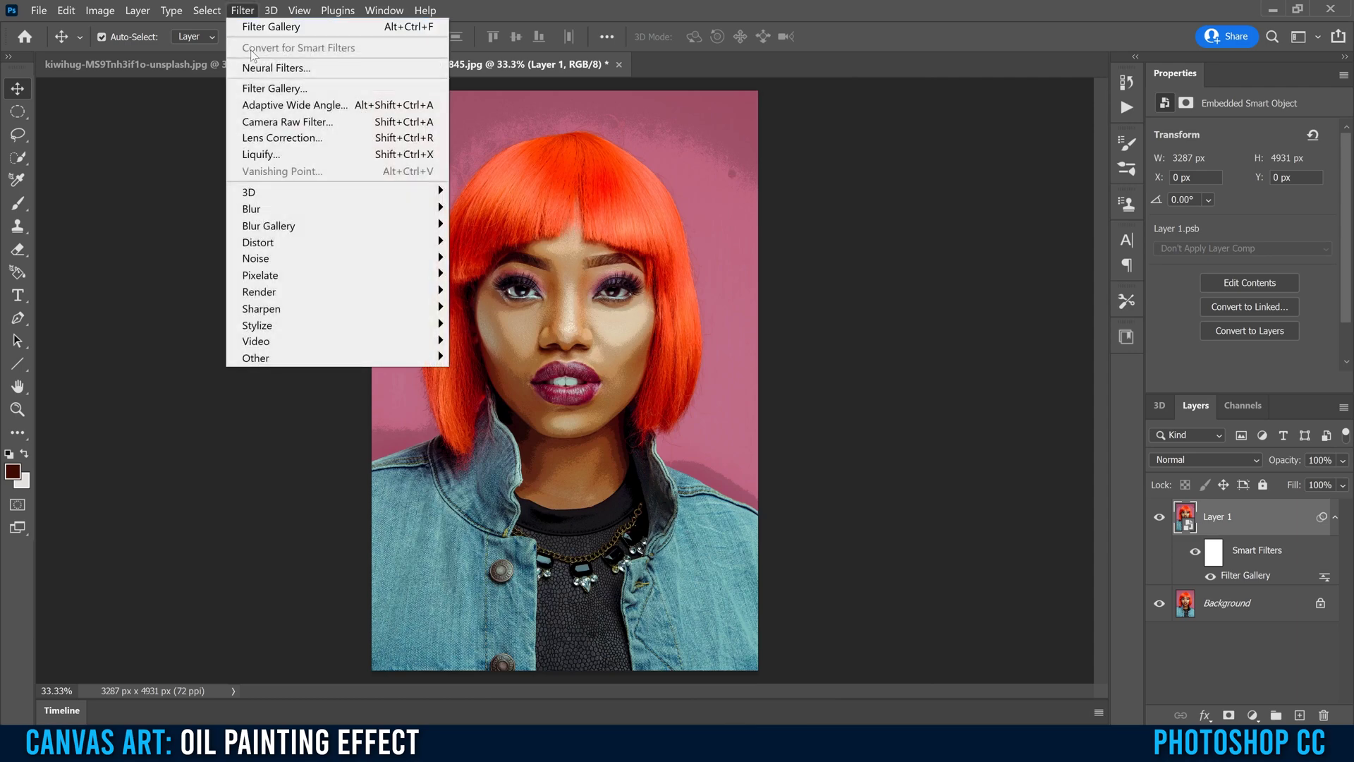
mouse_move(285, 210)
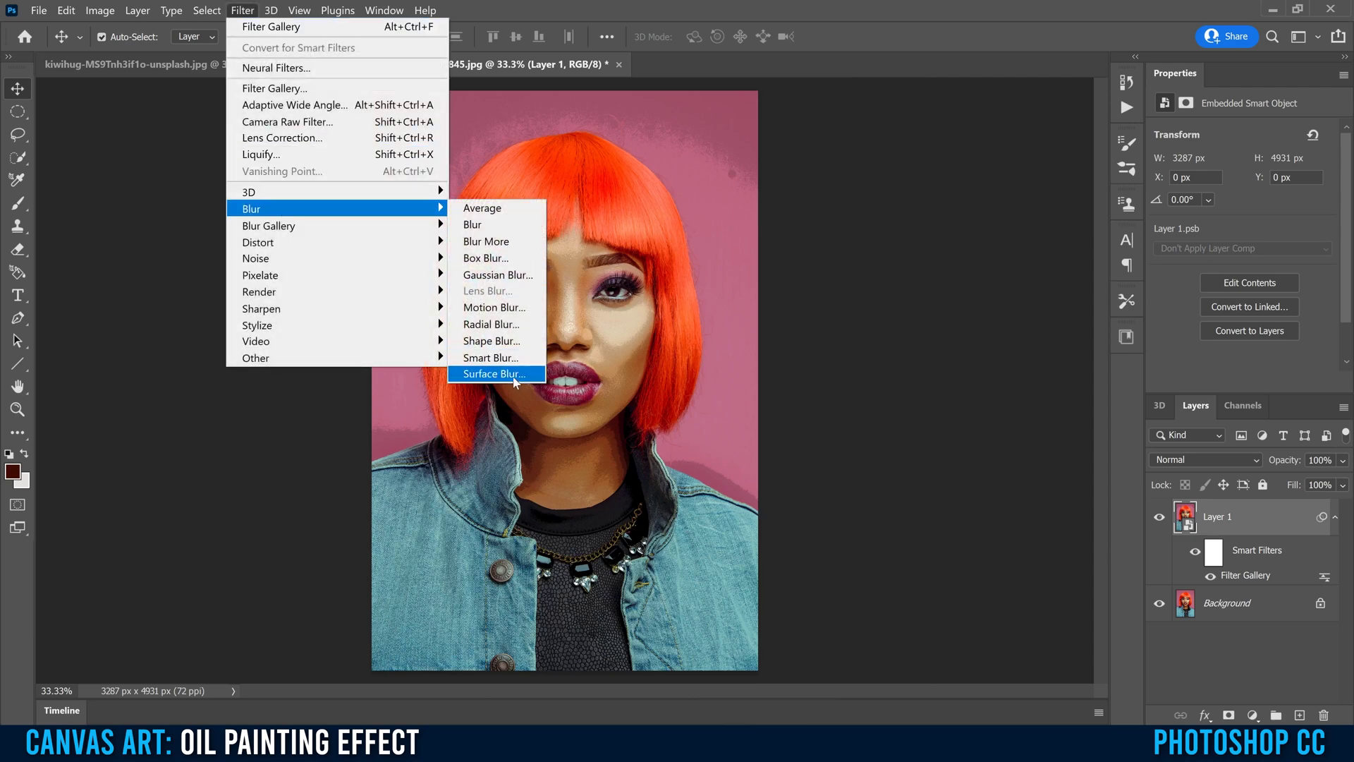
click(506, 375)
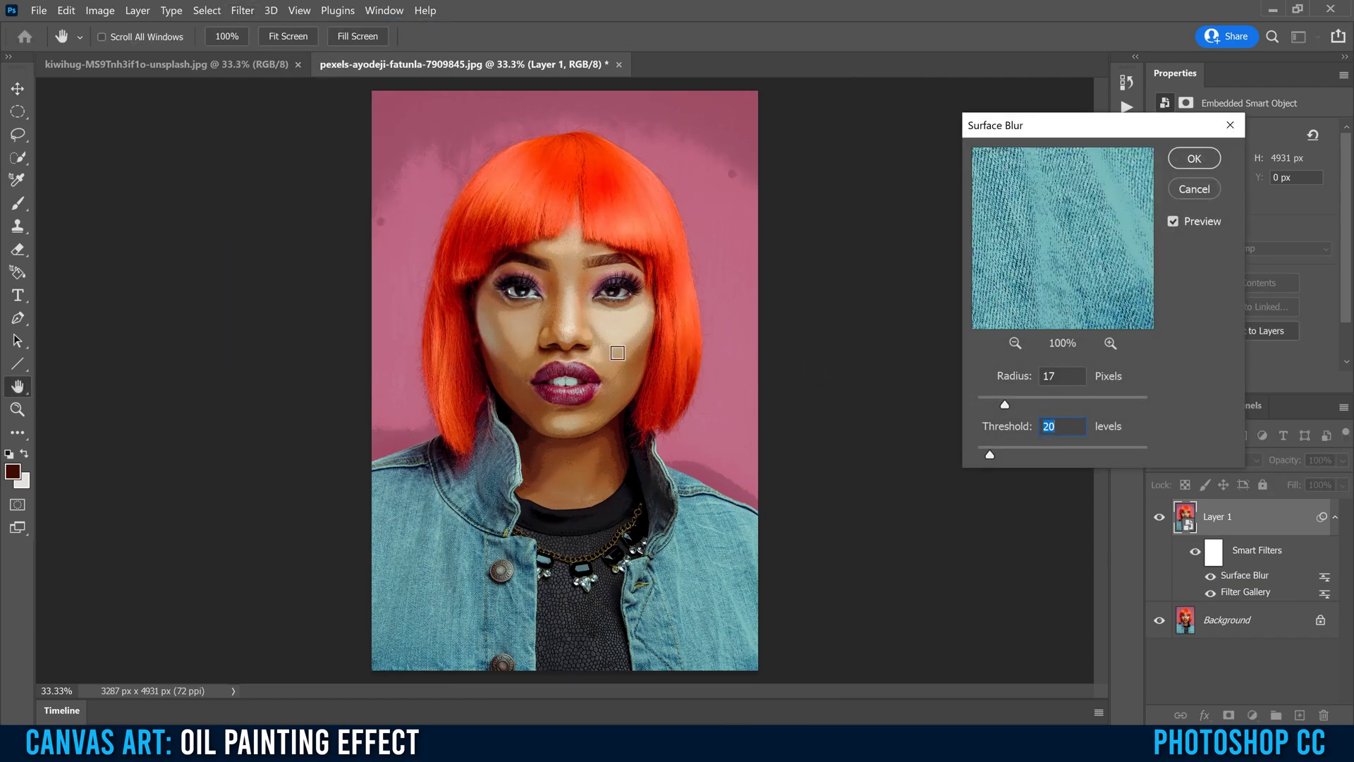
key(ctrl)
ctrl+click(592, 324)
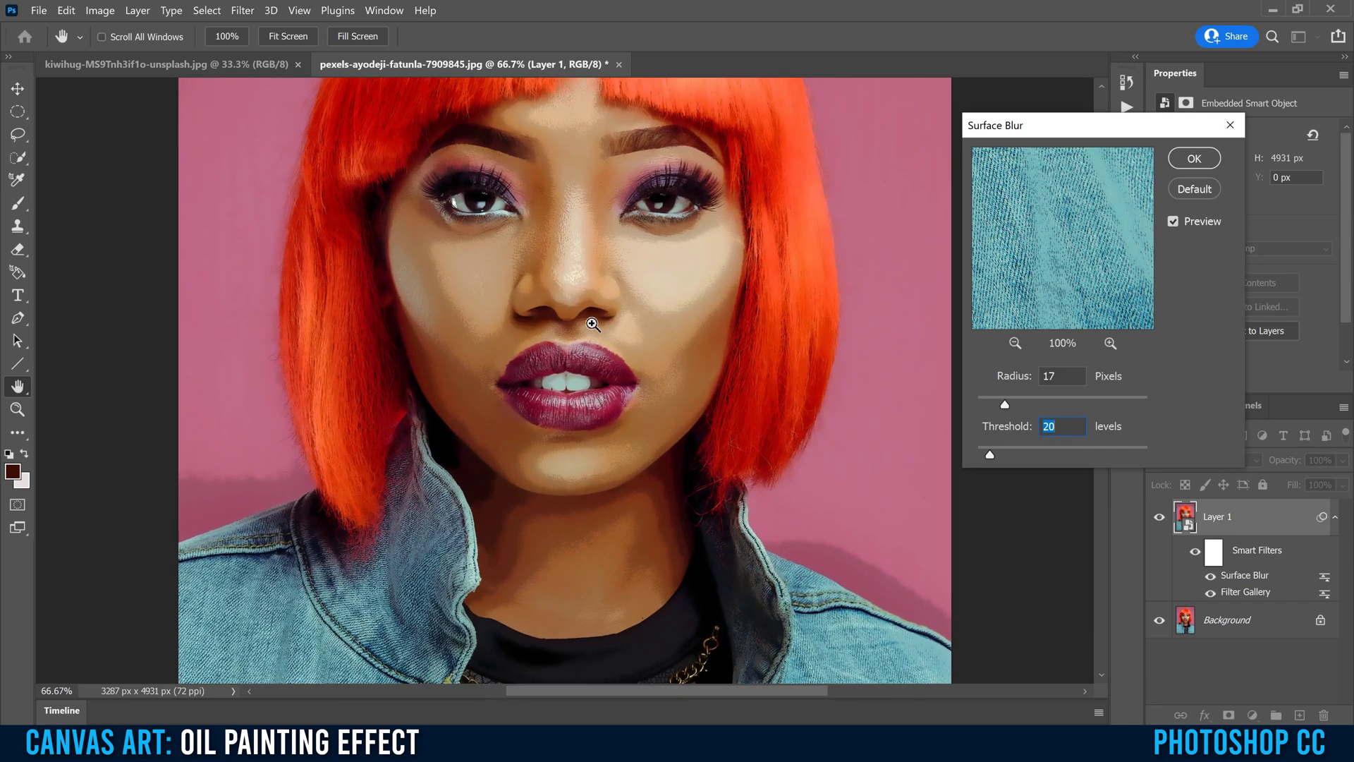
ctrl+click(592, 324)
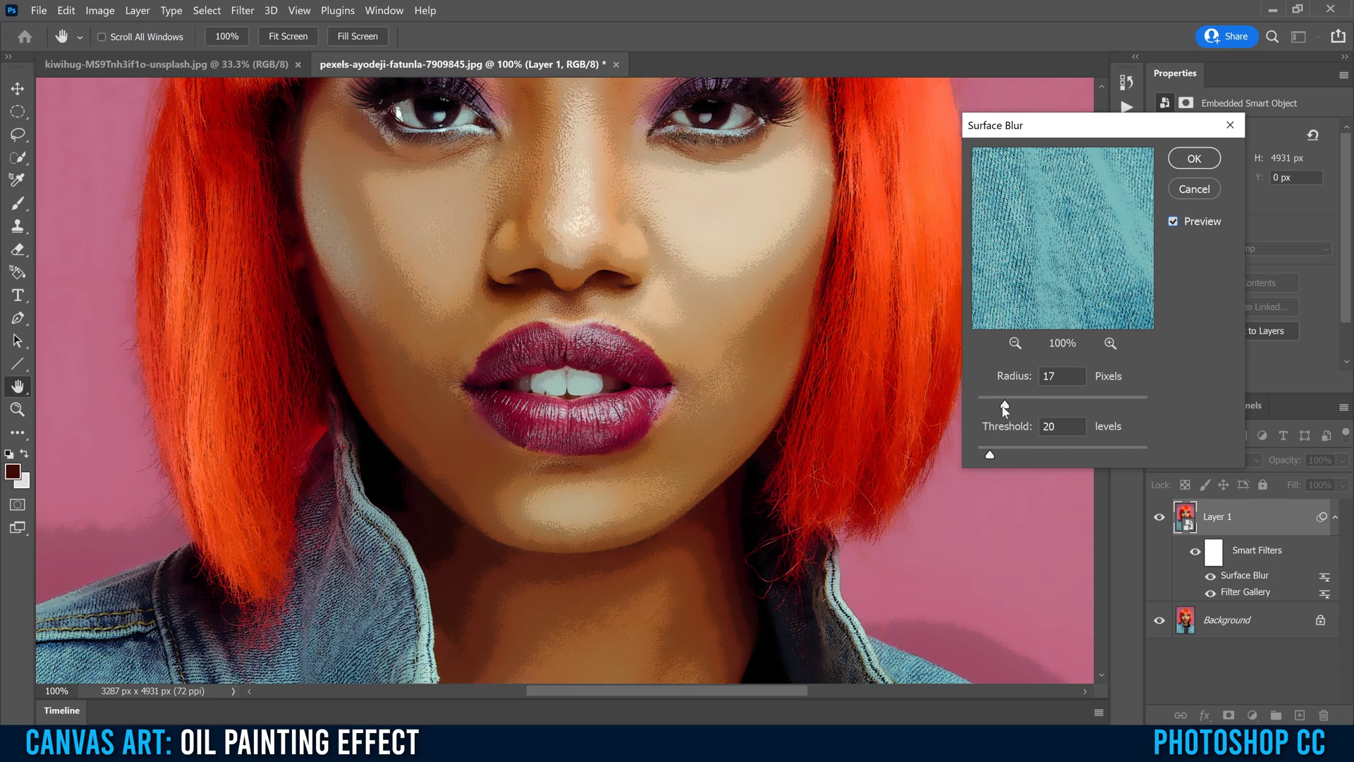
drag(989, 457, 974, 459)
drag(981, 405, 999, 405)
drag(978, 457, 991, 458)
drag(1018, 456, 1044, 454)
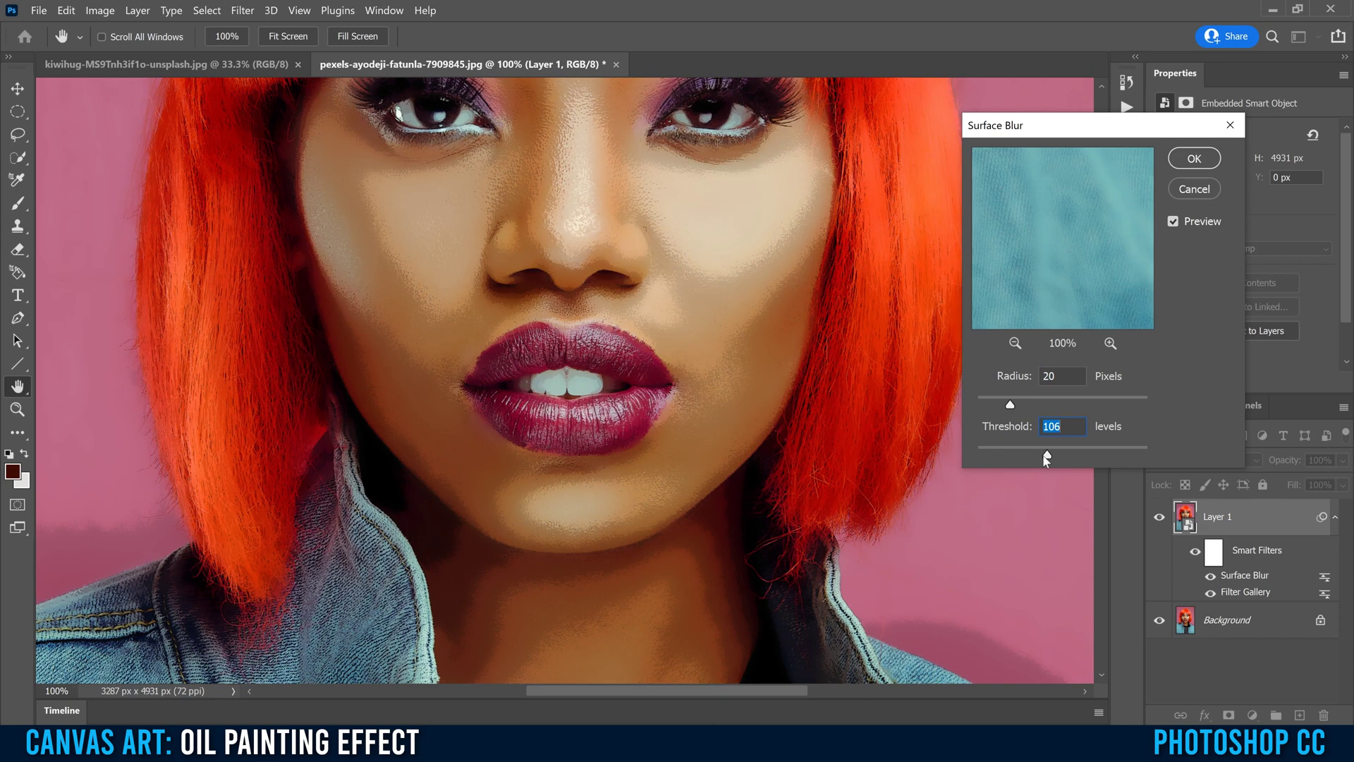
drag(1042, 454, 991, 455)
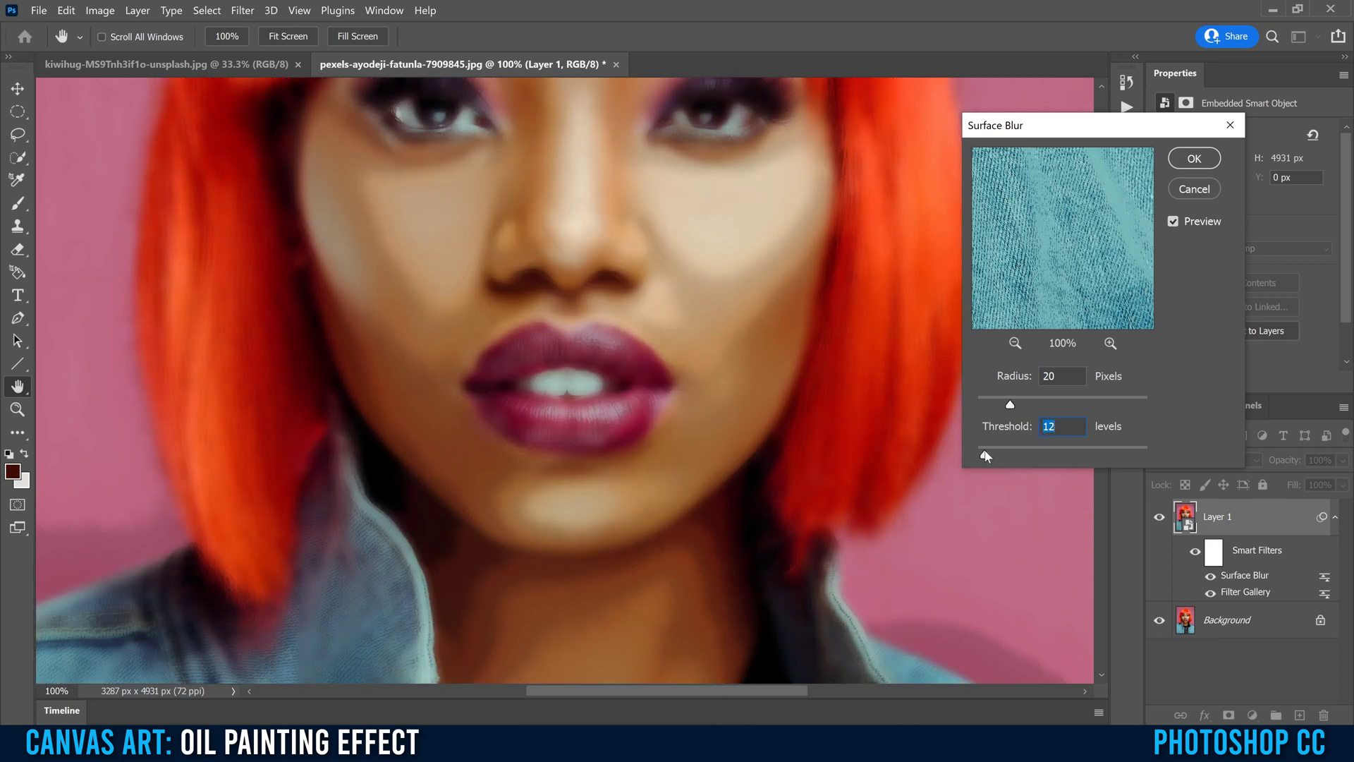
drag(986, 456, 990, 455)
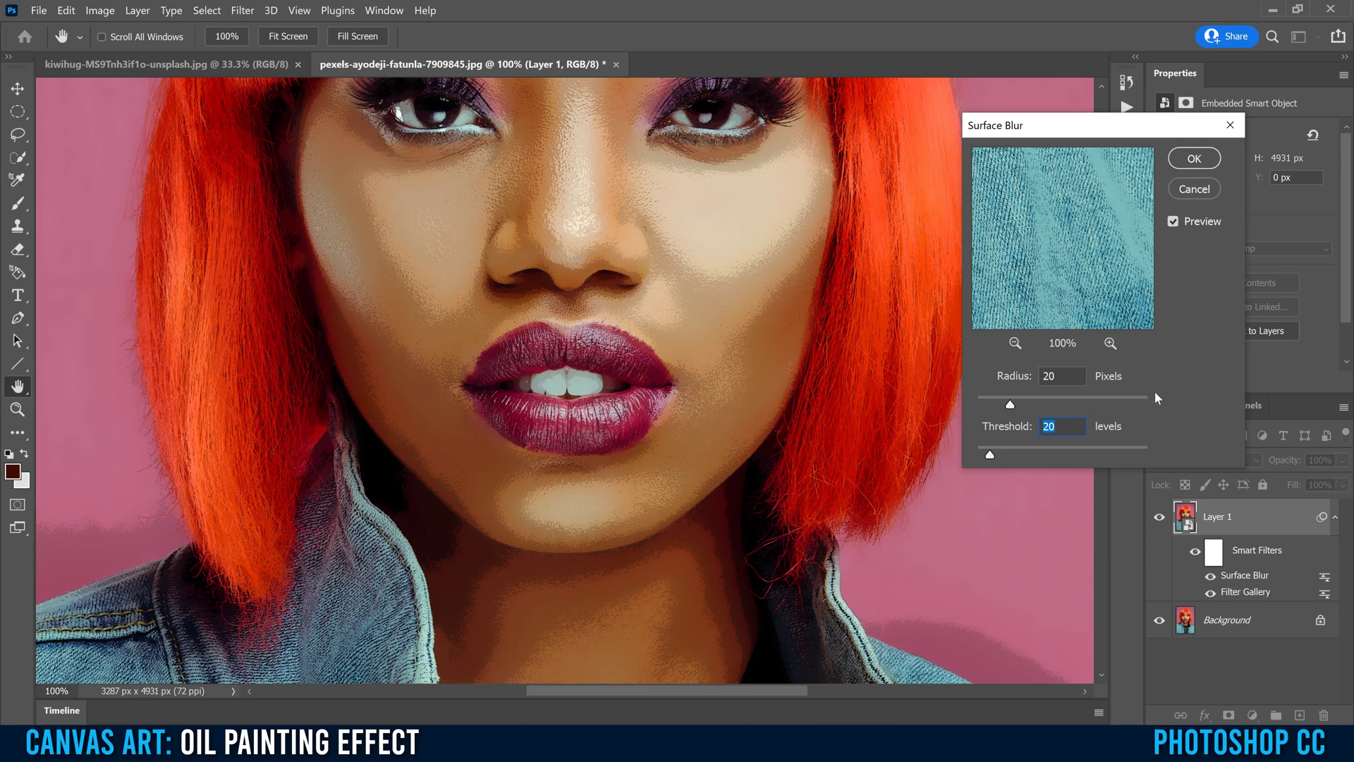
click(1193, 159)
Add an Oil Paint smart filter to Layer 1 with stylization 7.0, cleanliness 7.8, scale 3.0, bristle detail 3.0 and lighting off.
key(v)
key(ctrl+minus)
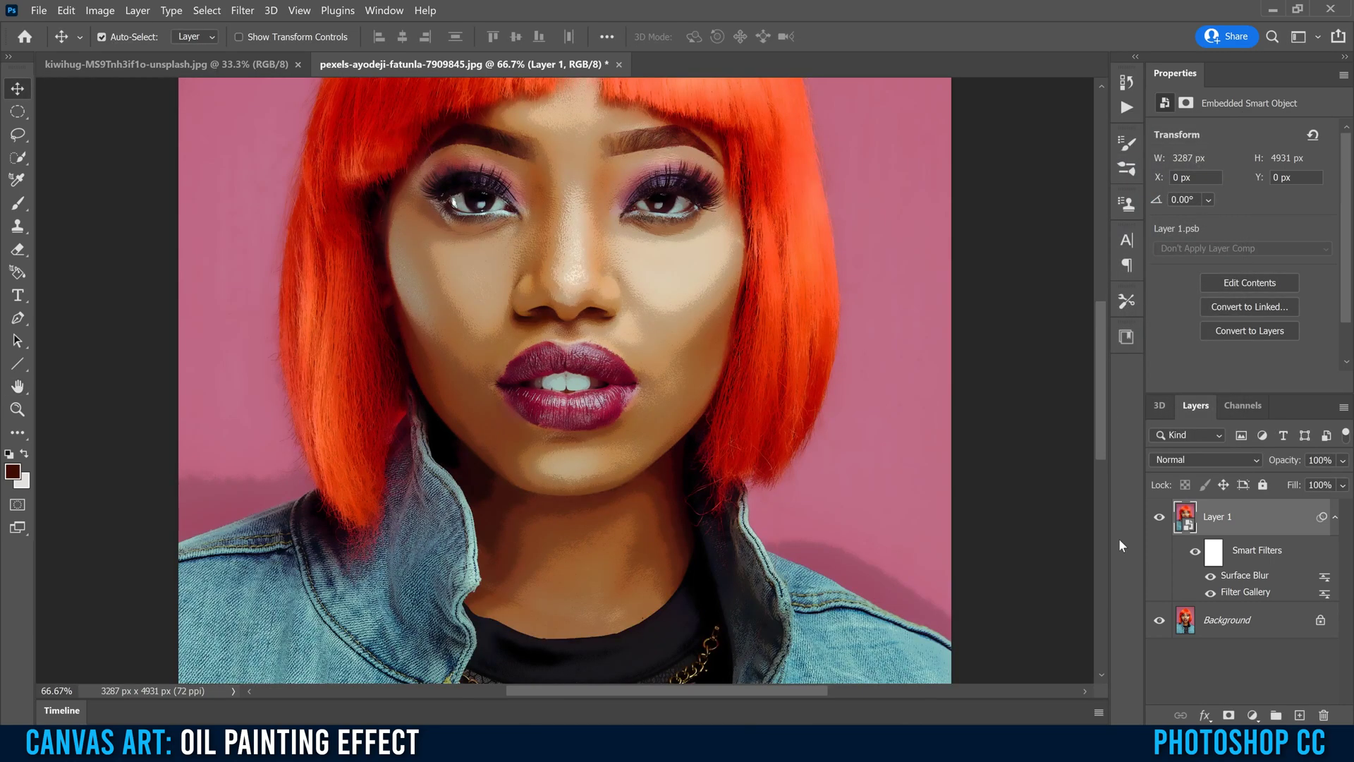
click(240, 11)
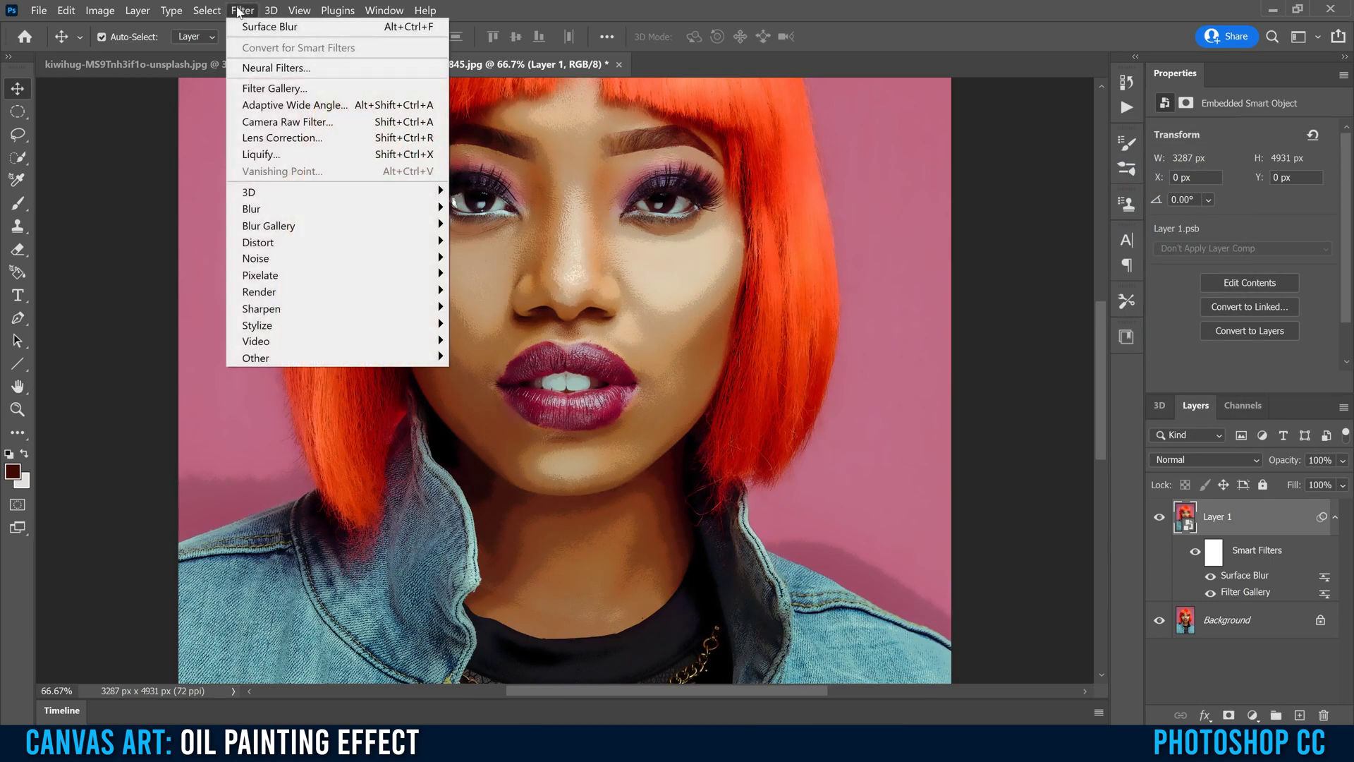
mouse_move(363, 325)
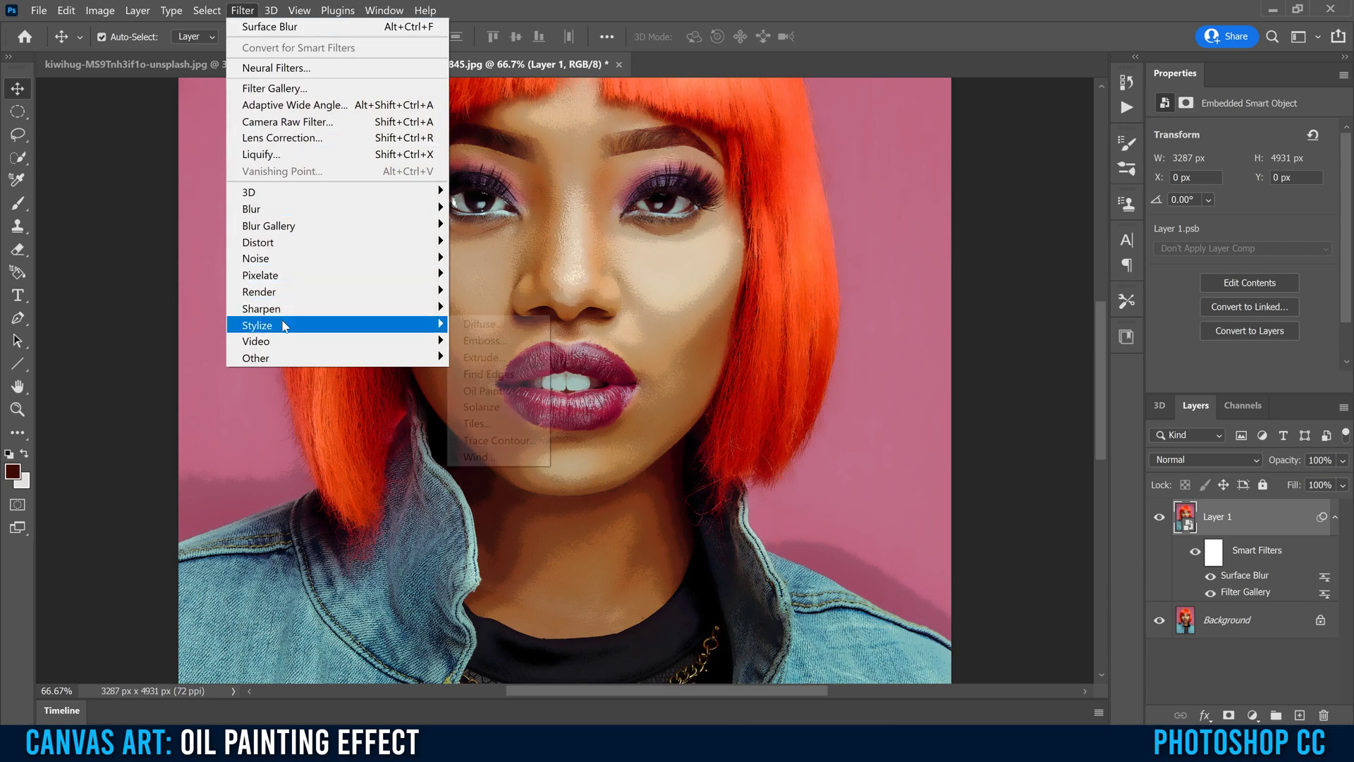
click(493, 391)
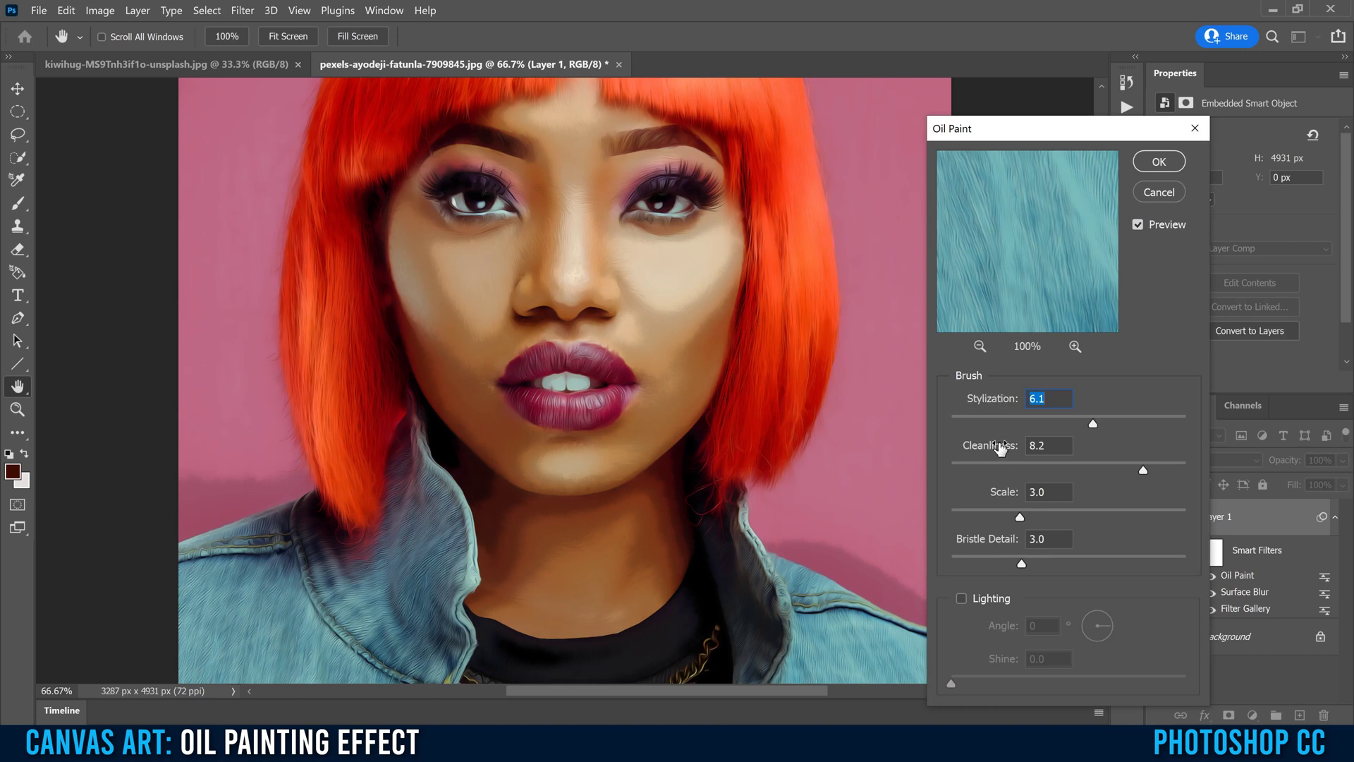
drag(1144, 470, 942, 468)
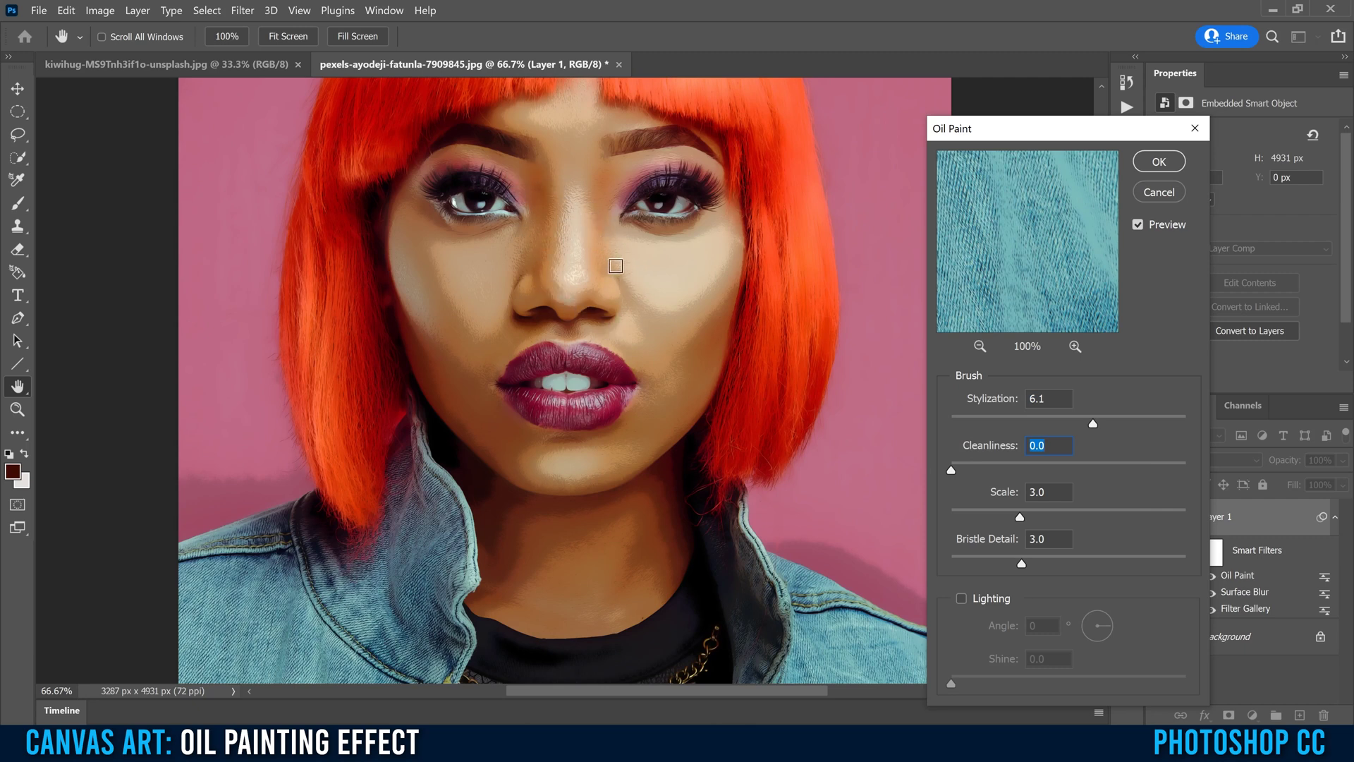
drag(1187, 467, 1204, 468)
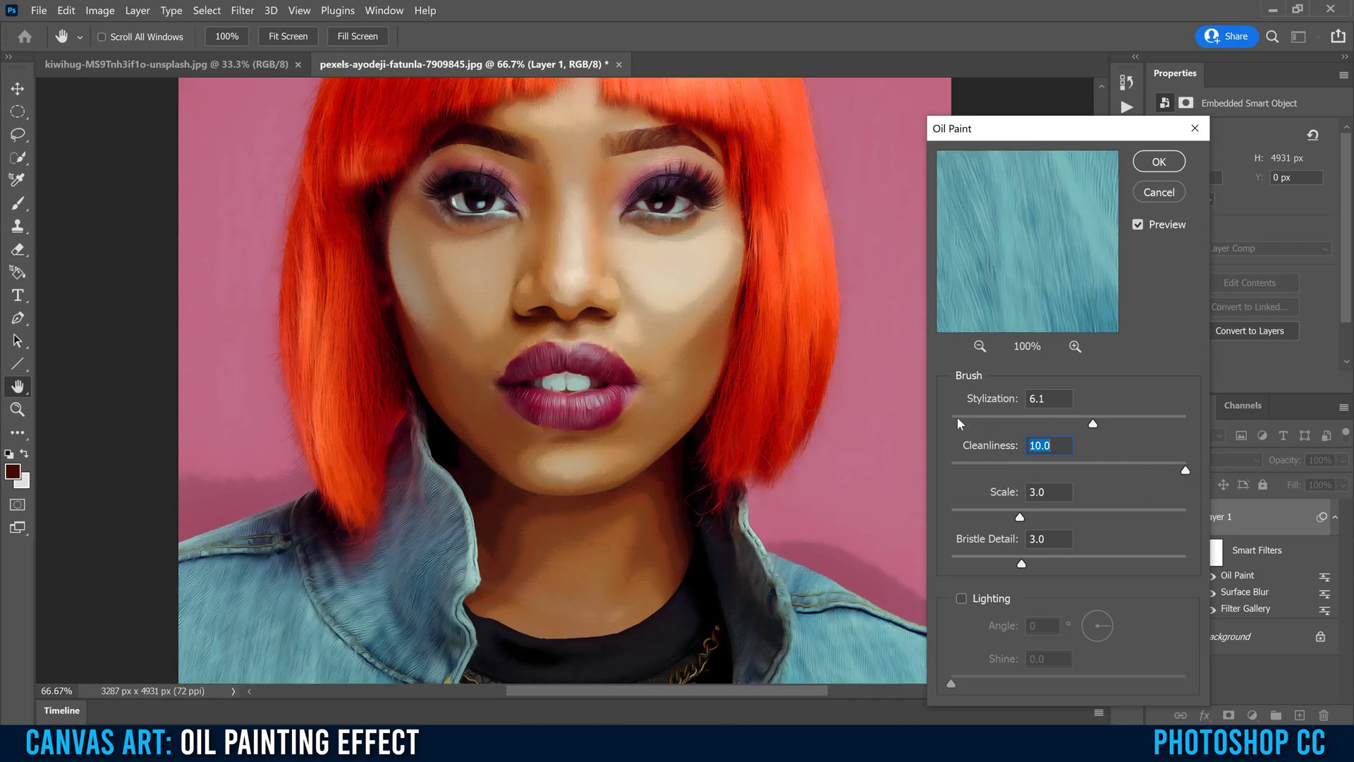
drag(1092, 423, 950, 424)
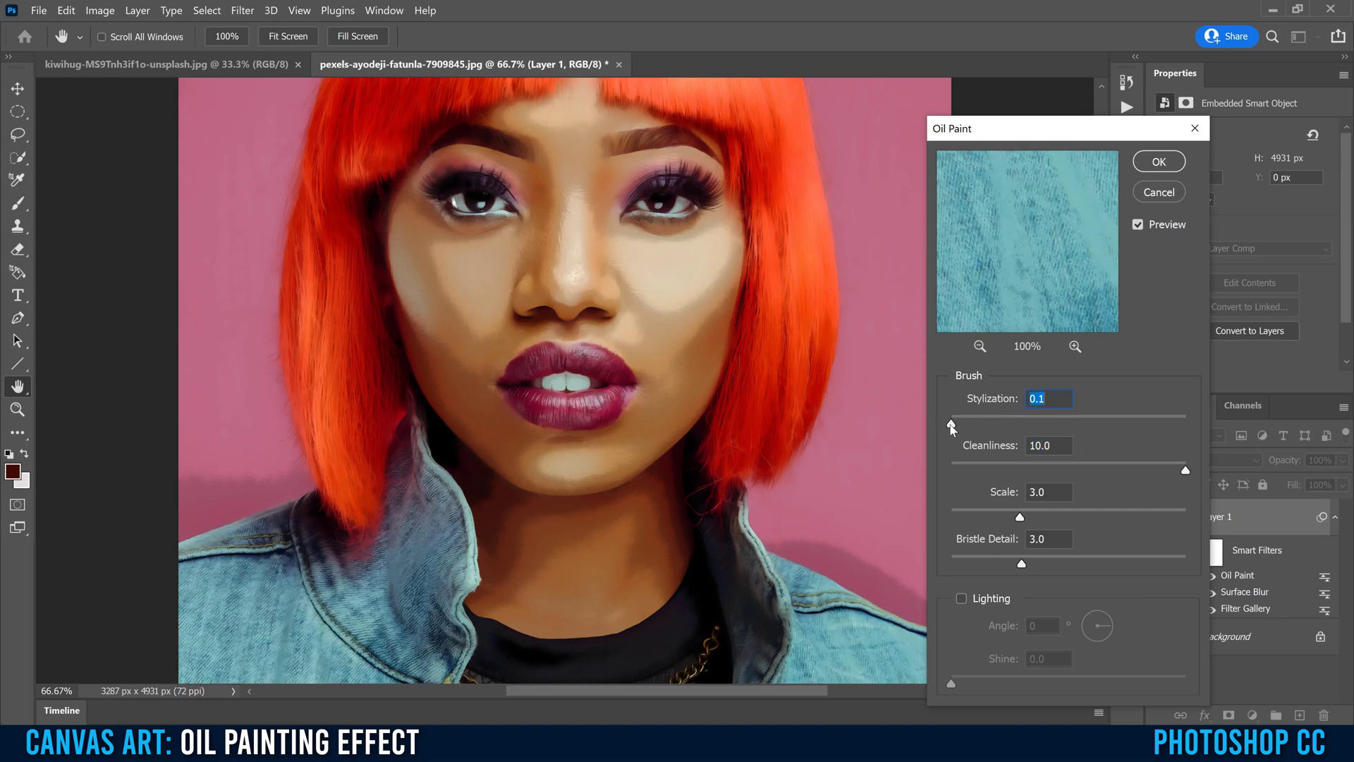
drag(1220, 409, 1217, 409)
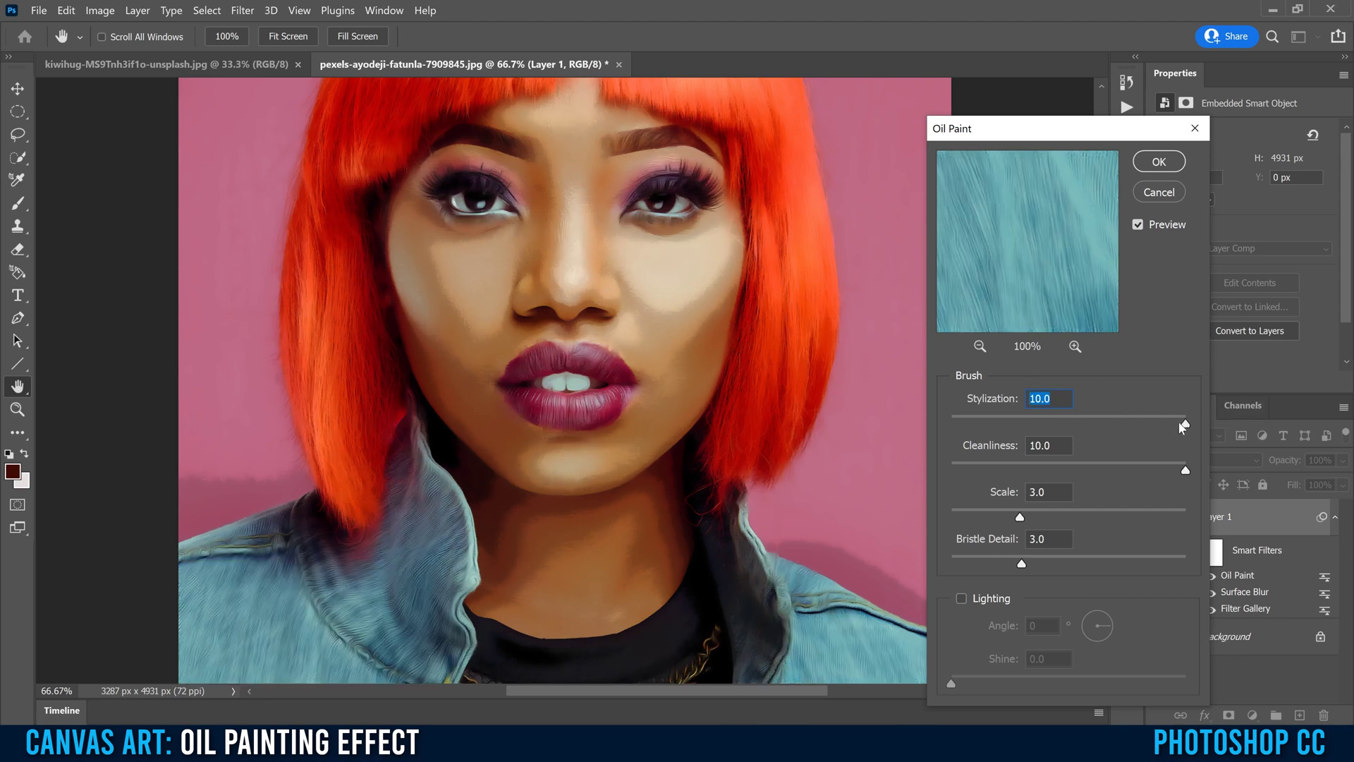
drag(1185, 471, 1135, 476)
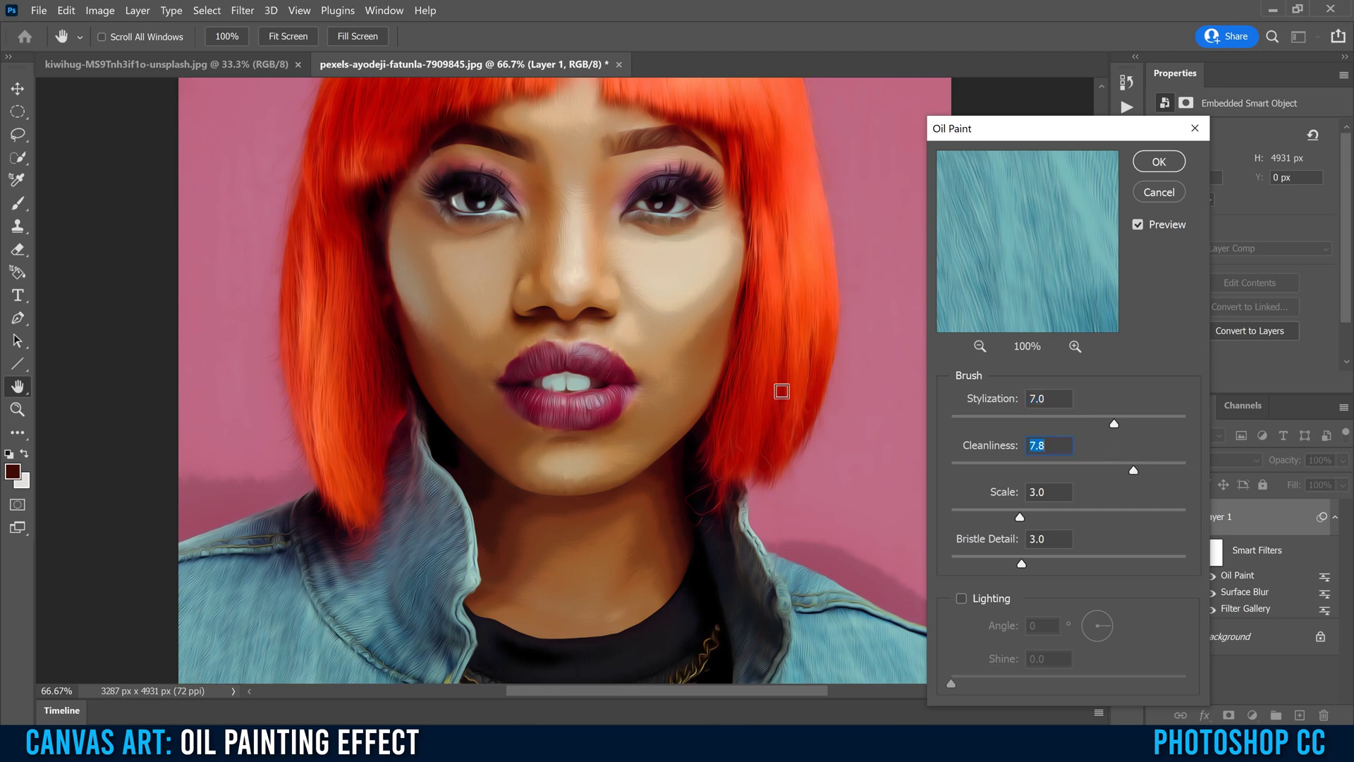
click(1158, 162)
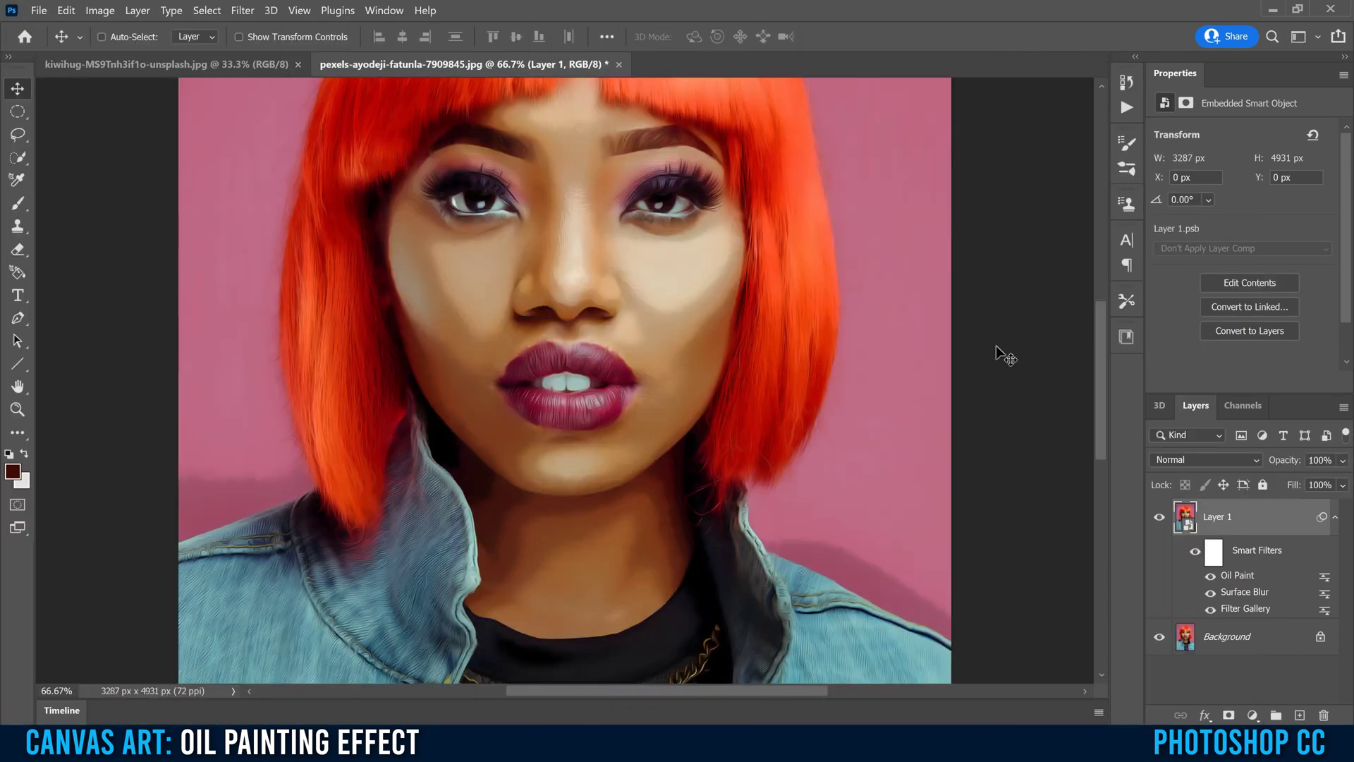
Duplicate the filtered Layer 1 and use Select Subject to select the woman on the copy.
key(ctrl+minus)
key(ctrl+minus)
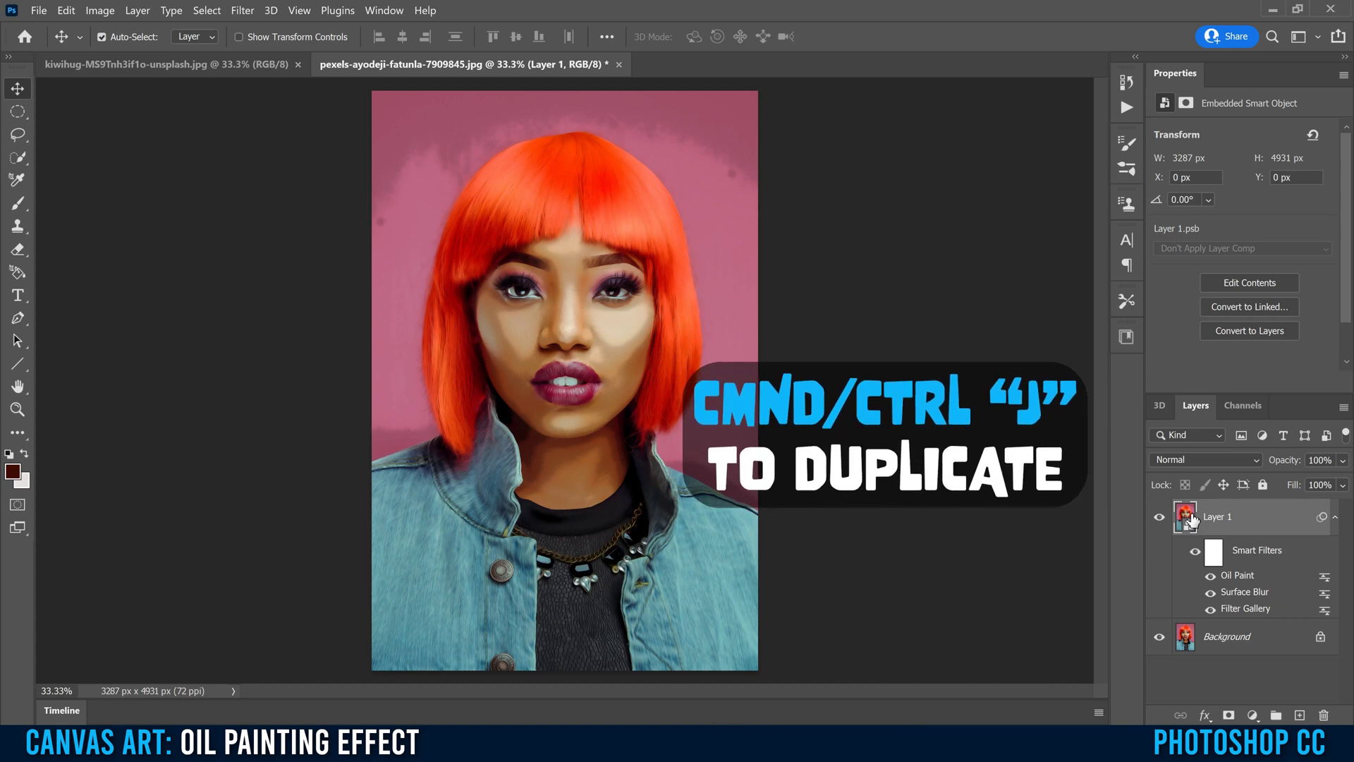
key(ctrl+j)
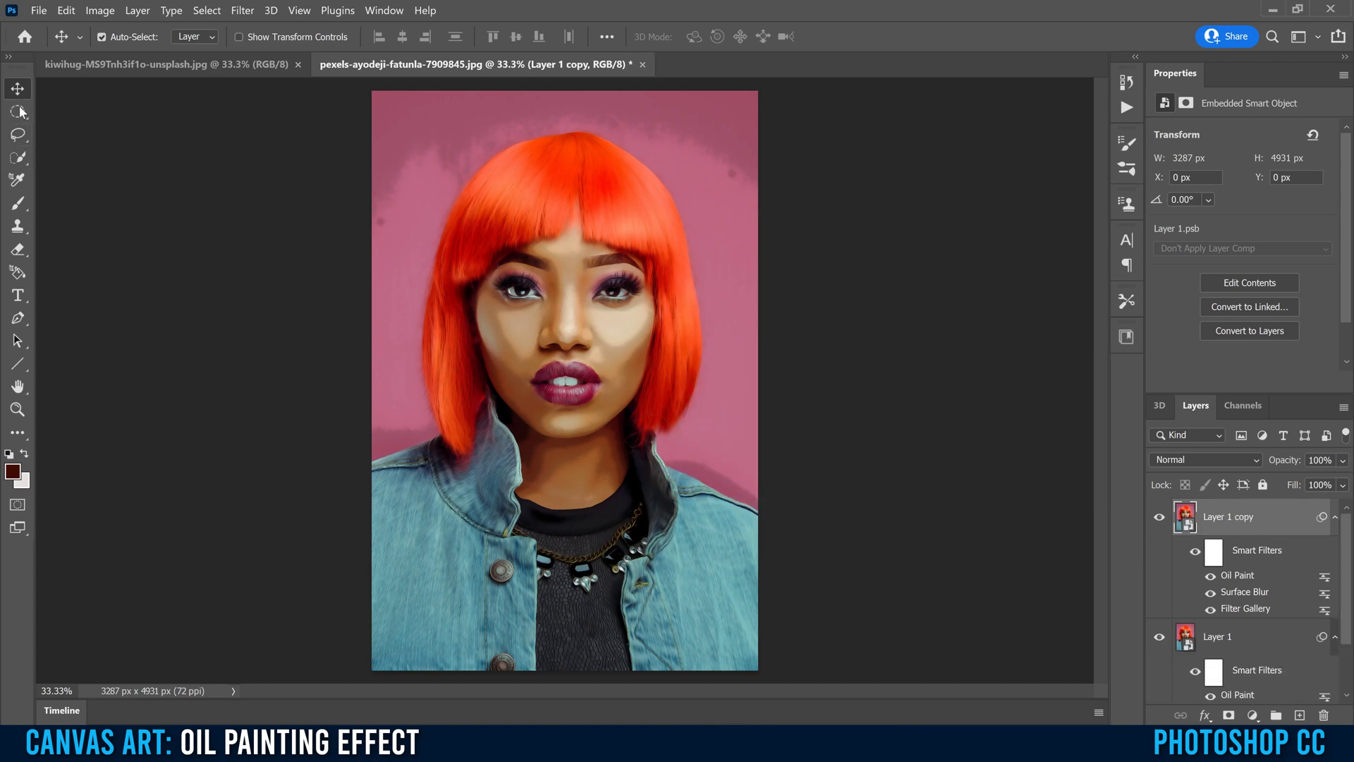
mouse_move(15, 160)
mouse_down()
mouse_move(79, 194)
mouse_move(66, 169)
mouse_move(101, 177)
mouse_up()
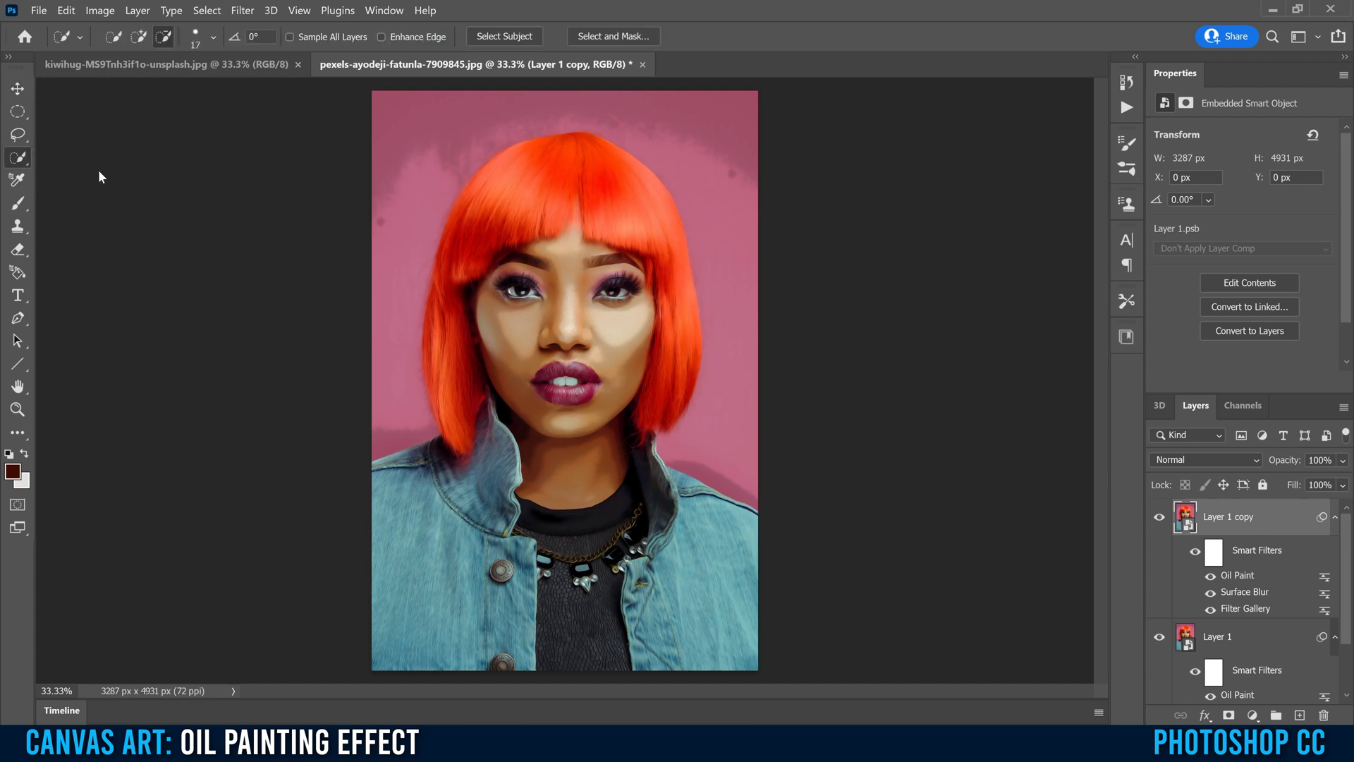
click(505, 39)
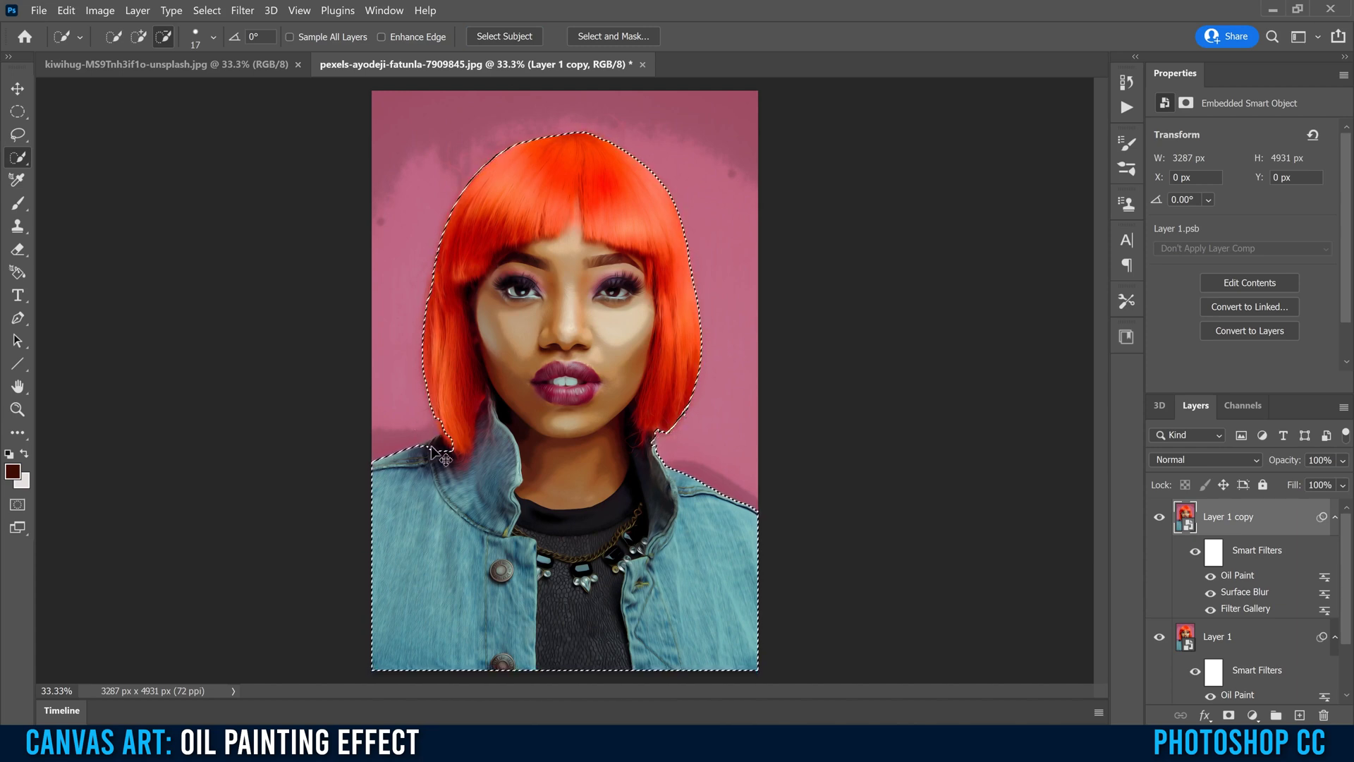
Add the missed area where the hair meets the jacket shoulder to the selection, using a 56 px Quick Selection brush.
key(ctrl+plus)
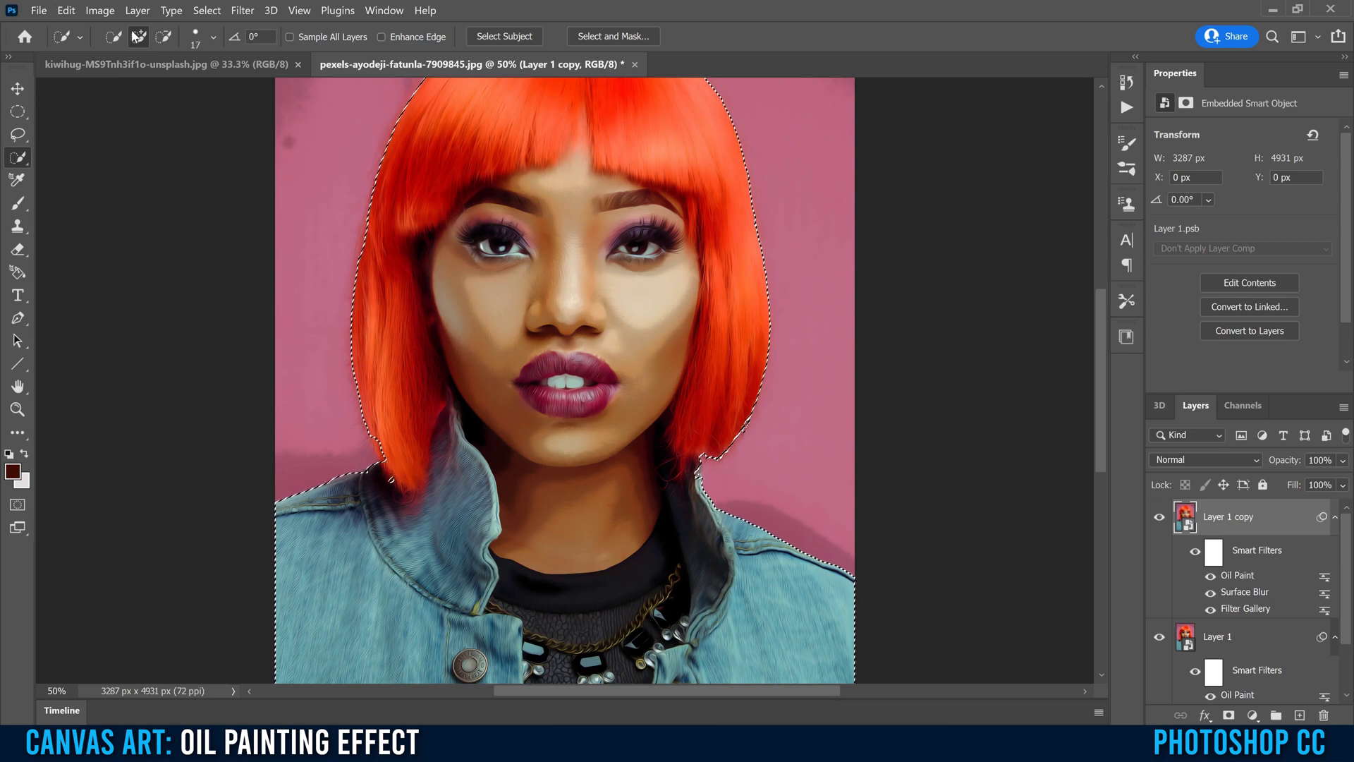
click(214, 37)
drag(147, 87, 158, 87)
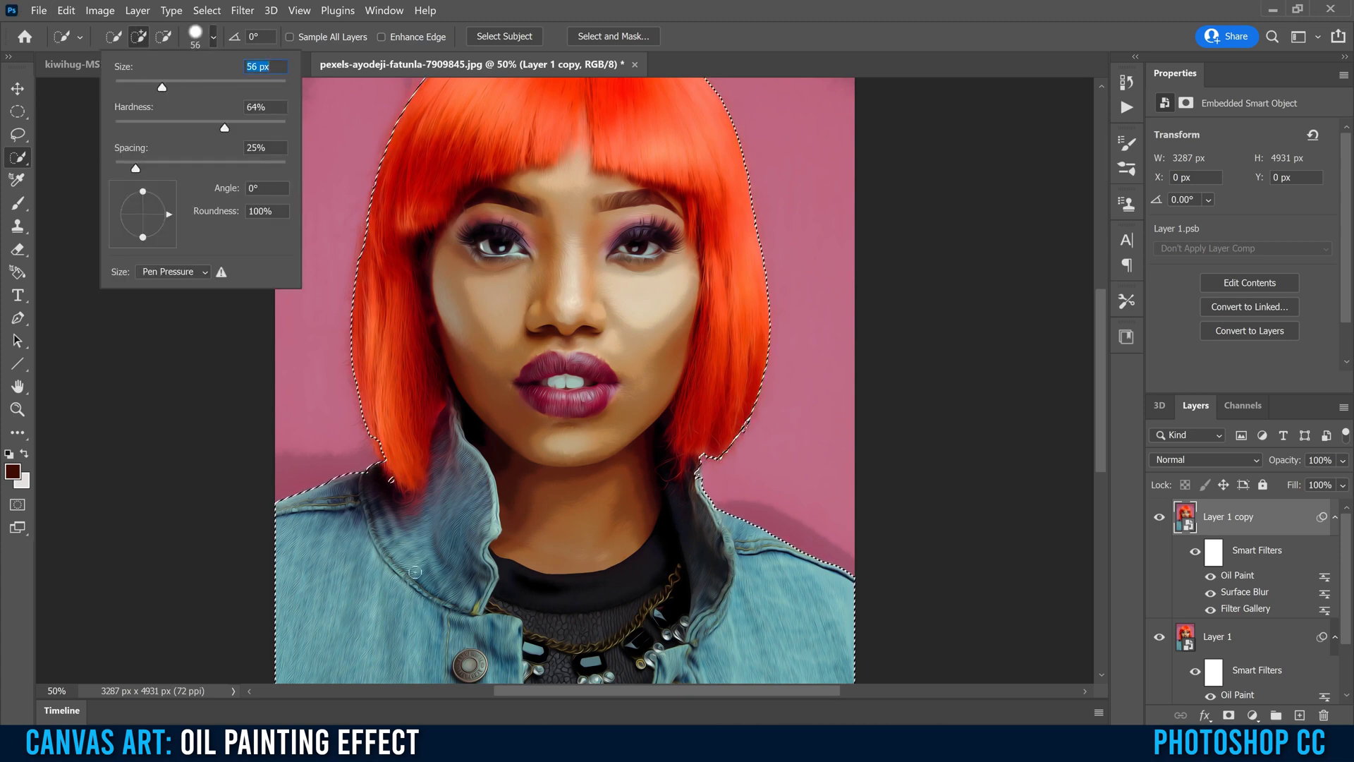
click(403, 468)
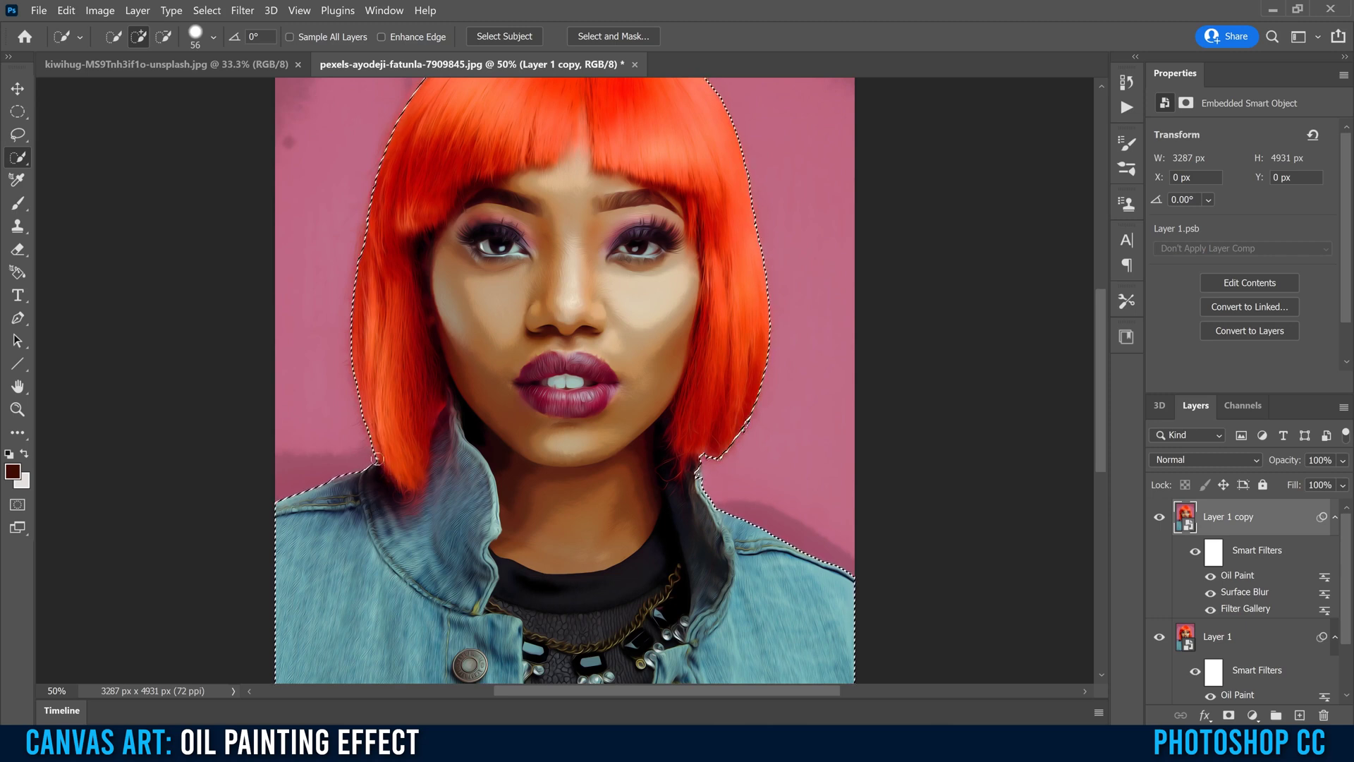
key(alt)
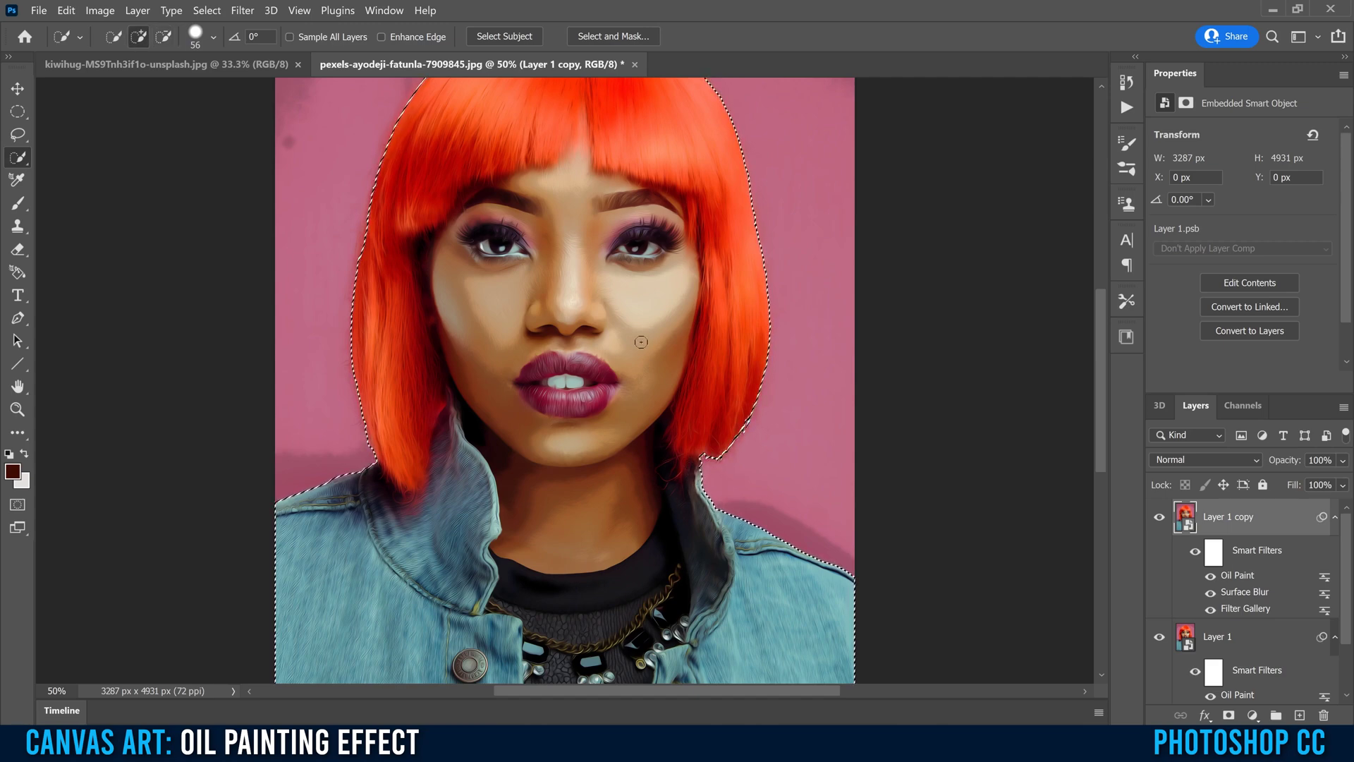
key(ctrl+minus)
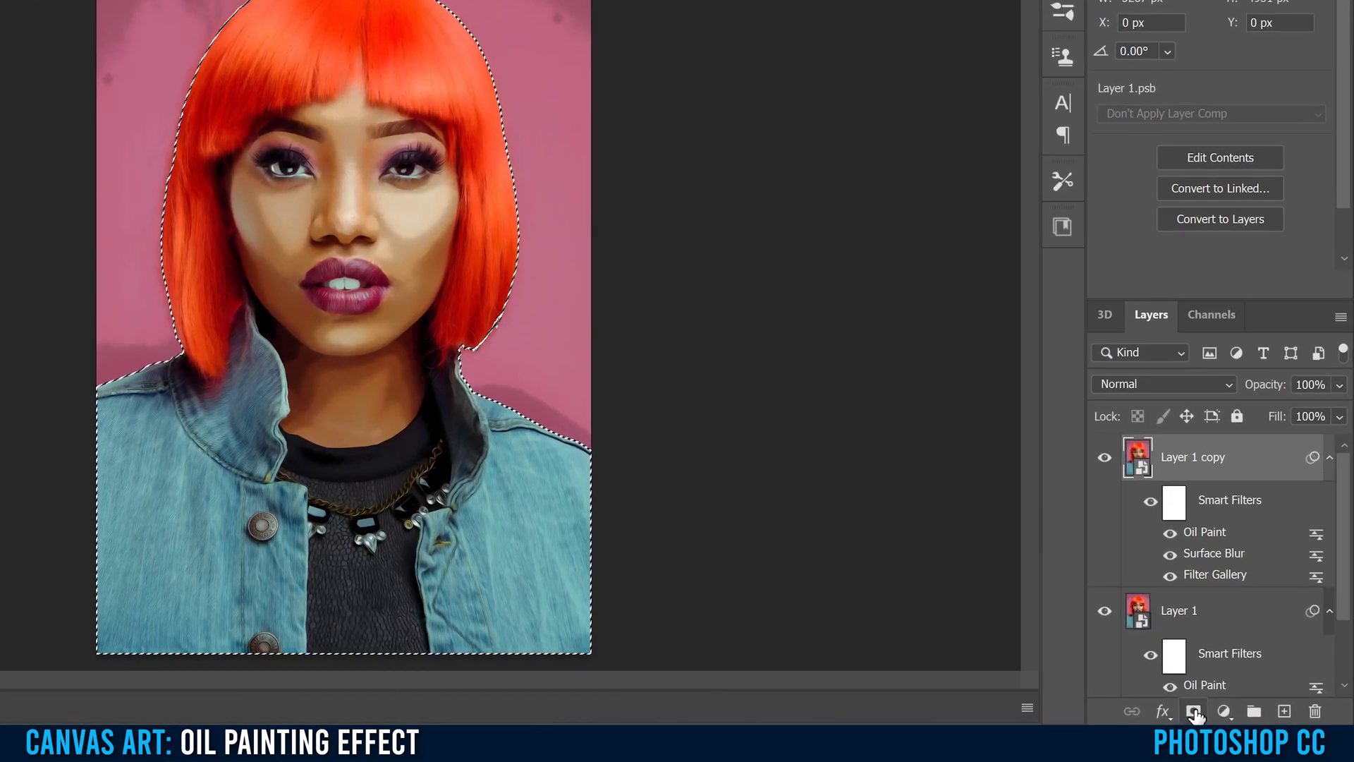
Mask Layer 1 copy with the selection and hide the Surface Blur and Filter Gallery smart filters on Layer 1.
click(1193, 712)
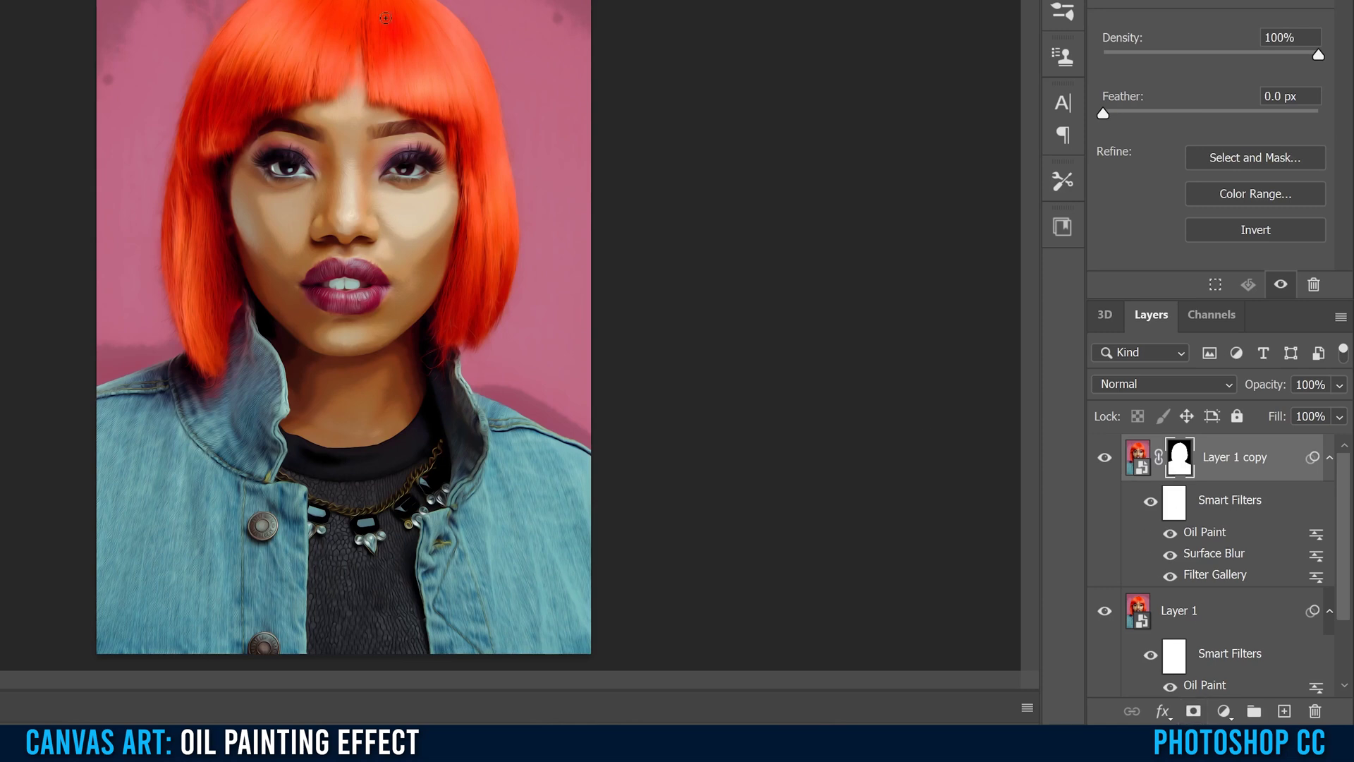
mouse_move(1339, 488)
mouse_down()
mouse_move(1345, 553)
mouse_move(1347, 505)
mouse_up()
drag(1344, 485, 1340, 528)
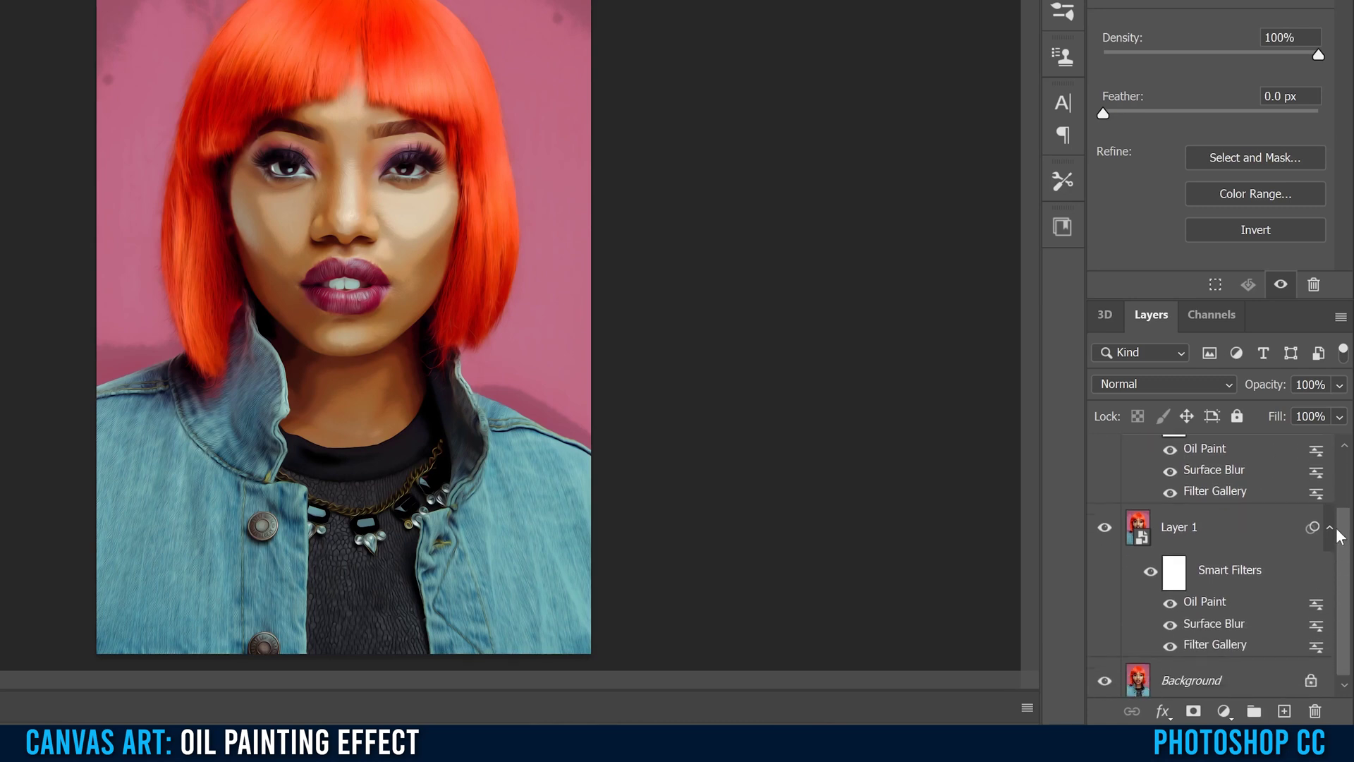
click(1169, 641)
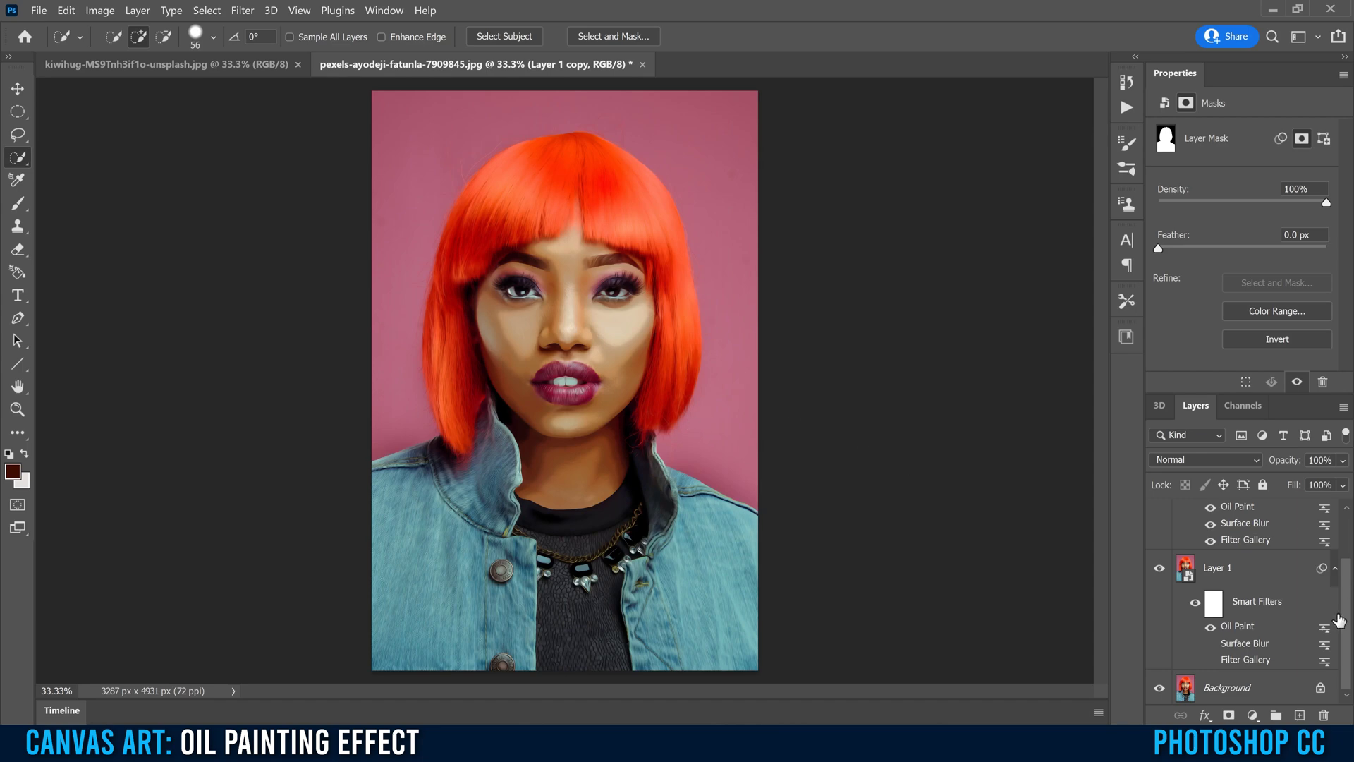
Copy the canvas texture from kiwihug-MS9Tnh3if1o-unsplash.jpg into the portrait document and align it with the image's upper-left corner.
key(v)
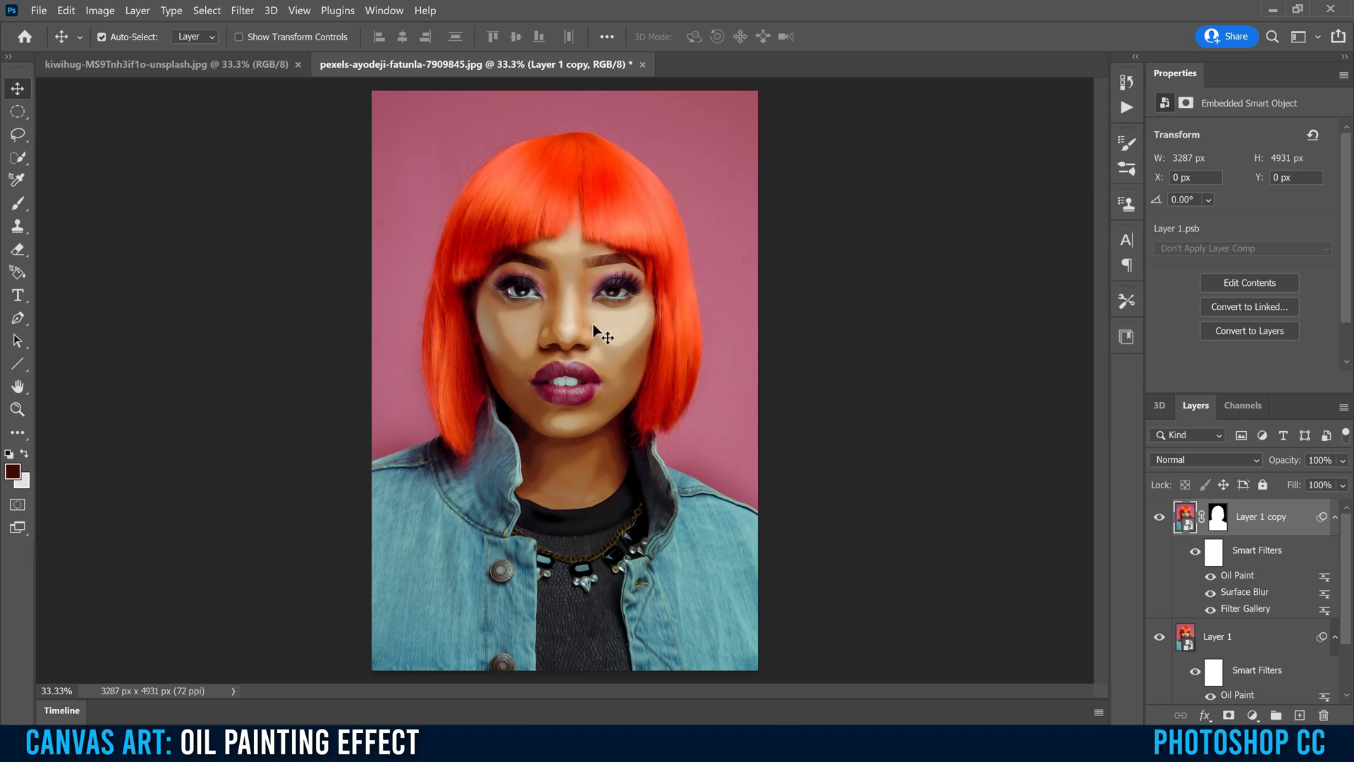
click(133, 61)
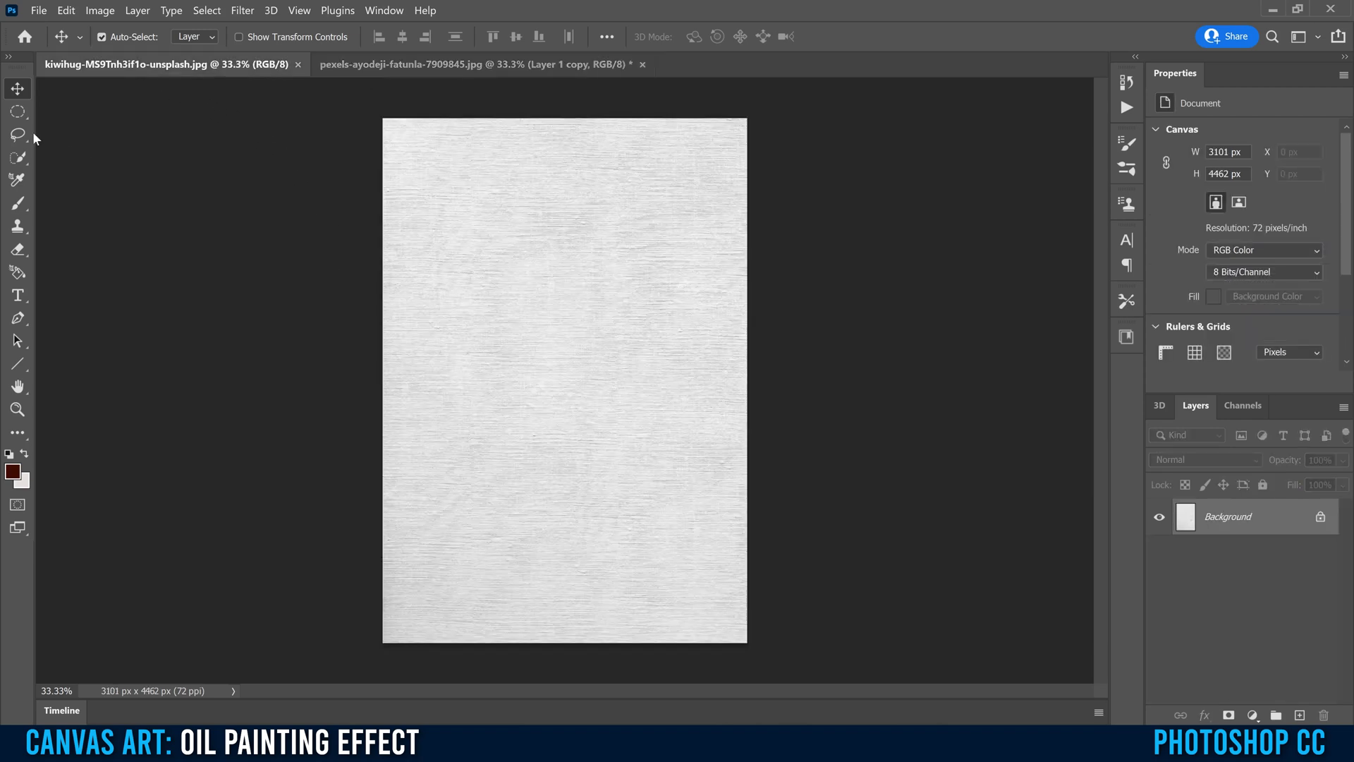
drag(532, 335, 438, 61)
drag(531, 341, 531, 345)
mouse_move(484, 257)
mouse_down()
mouse_move(538, 306)
mouse_move(489, 239)
mouse_move(498, 248)
mouse_up()
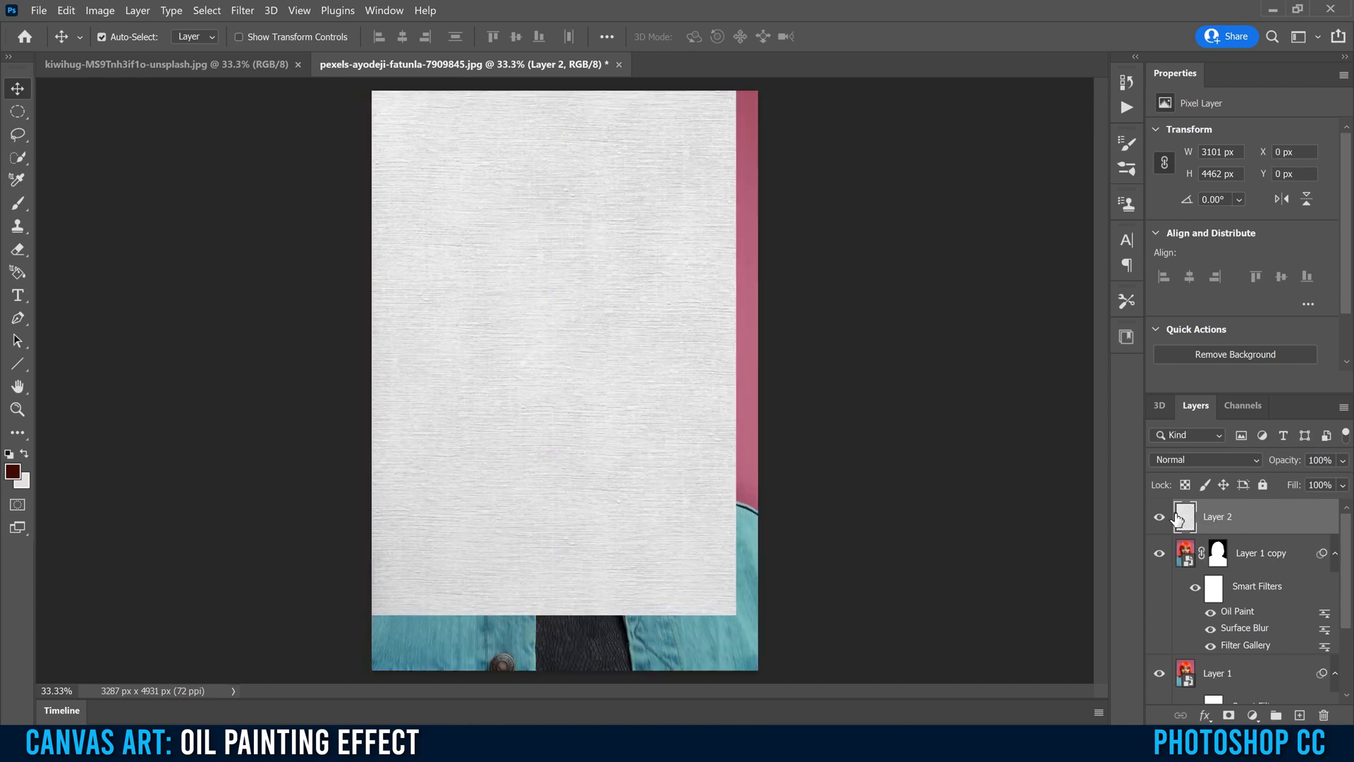
Scale the canvas texture layer to about 112% so it covers the whole portrait, and set its blend mode to Multiply.
key(ctrl)
key(ctrl+t)
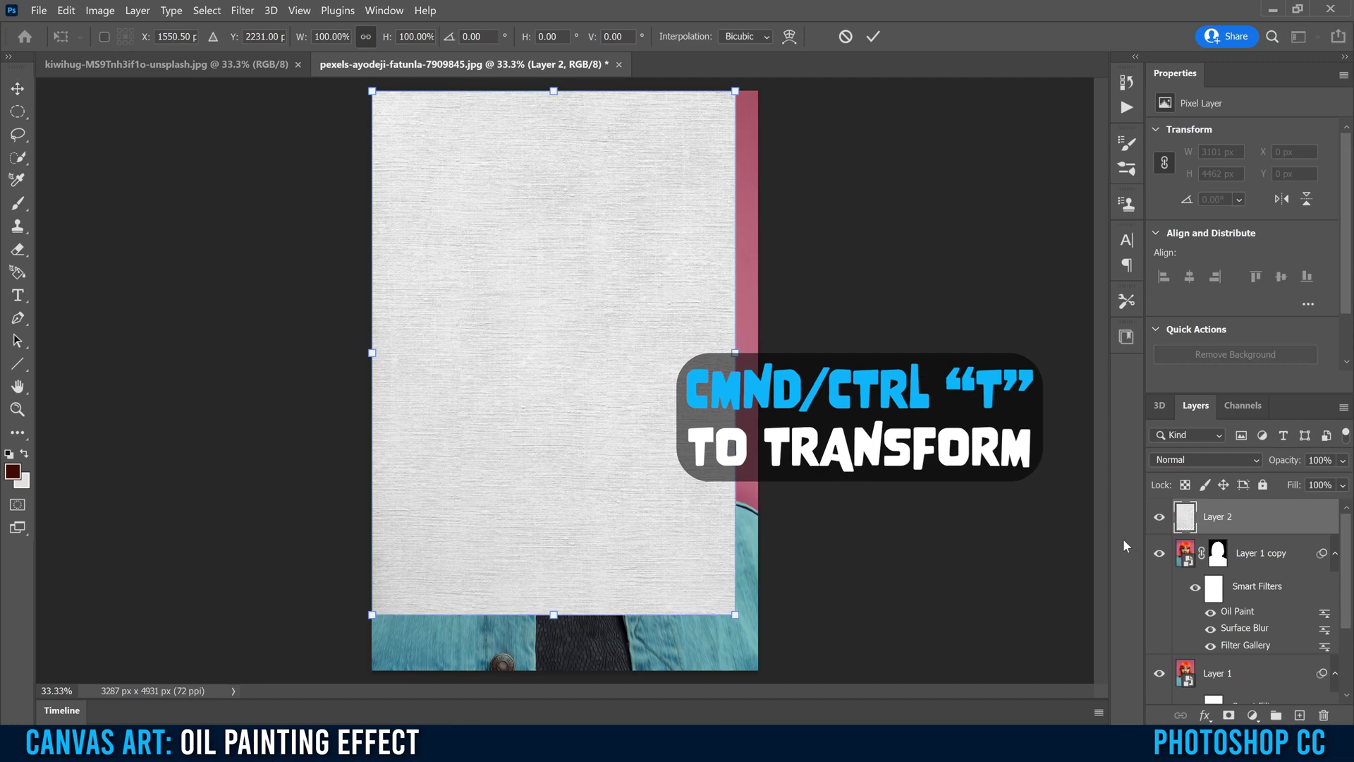
drag(736, 615, 777, 675)
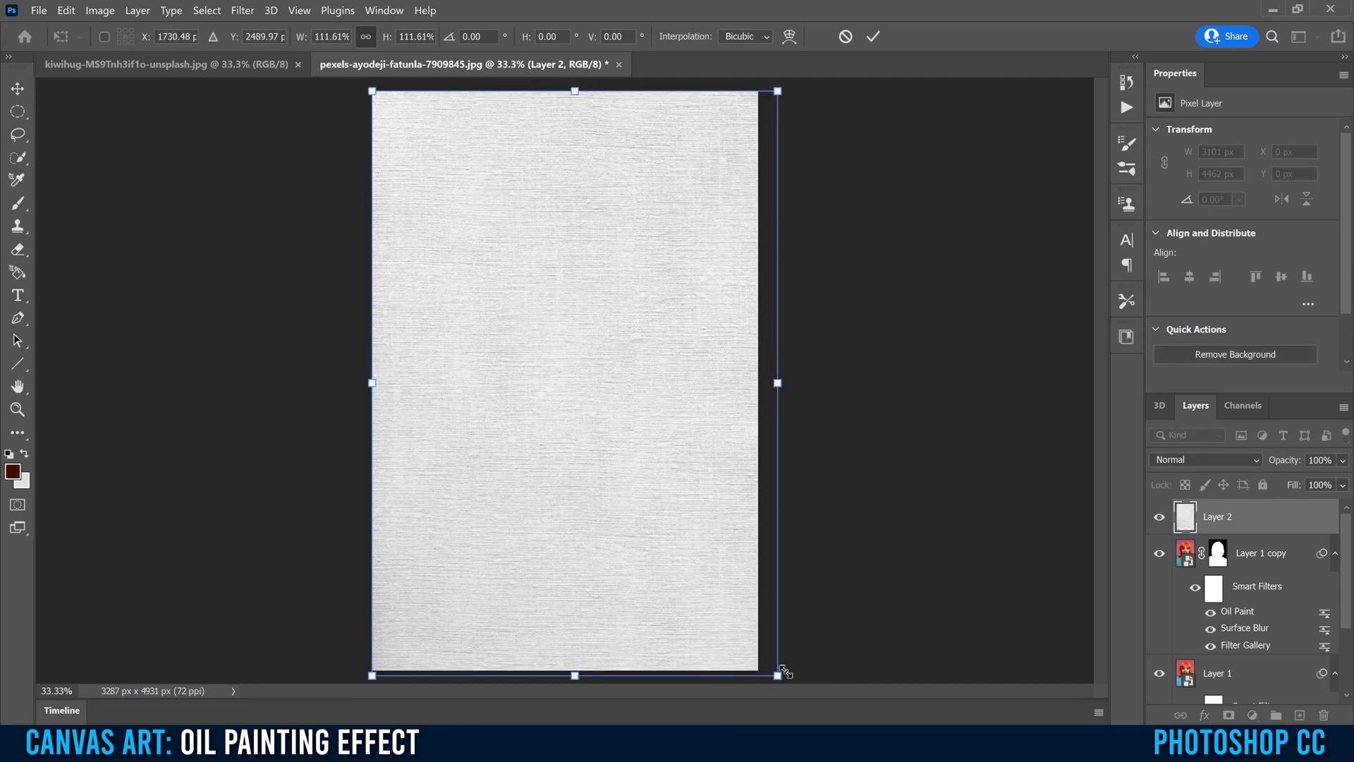
click(872, 36)
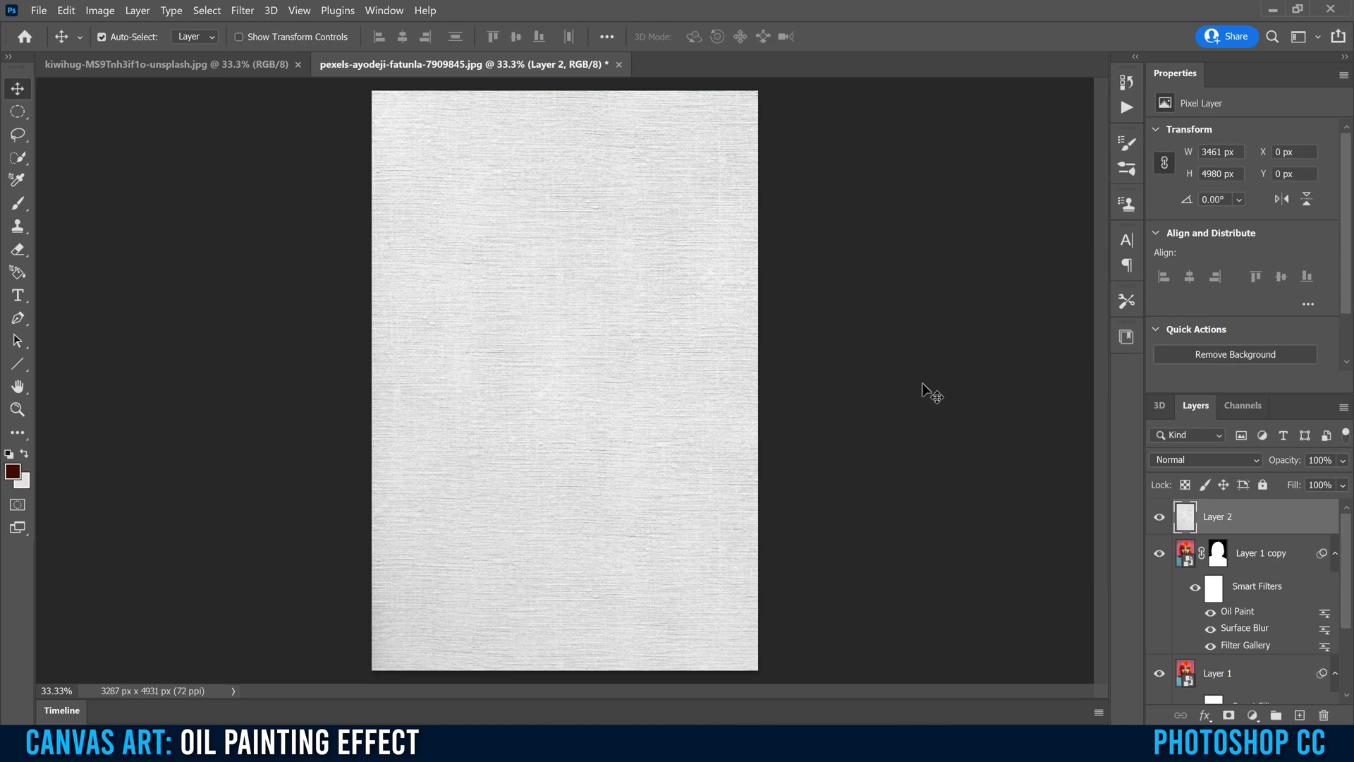
click(1186, 459)
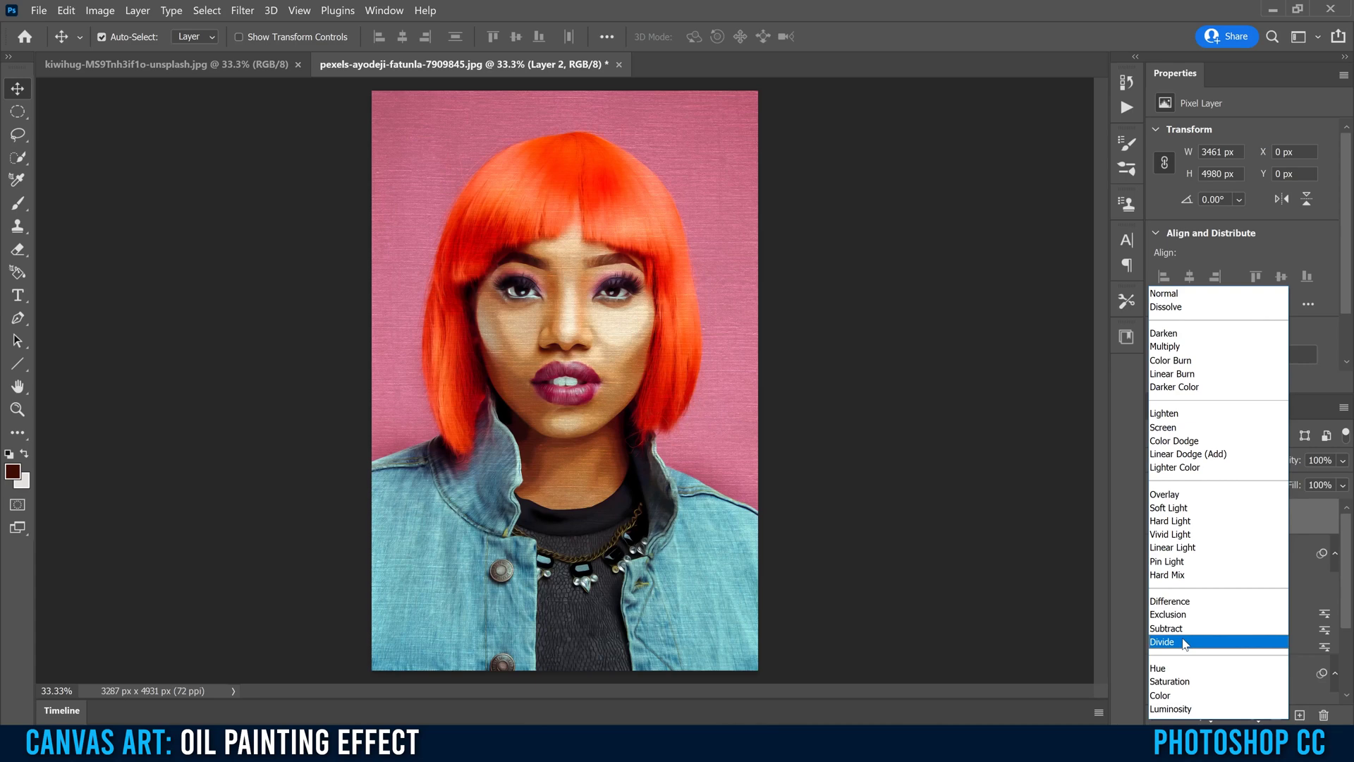
click(1169, 346)
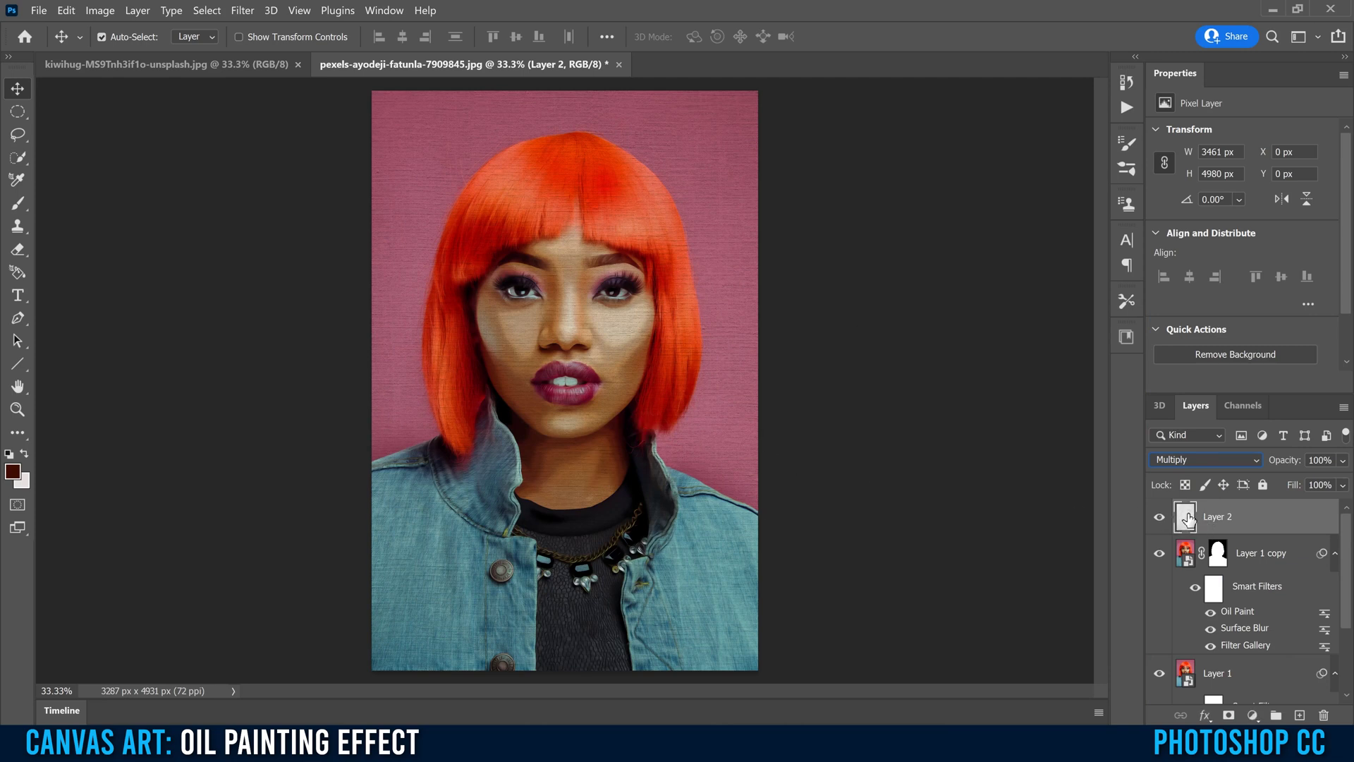
Add a Color Lookup adjustment layer above the canvas texture layer.
click(1253, 715)
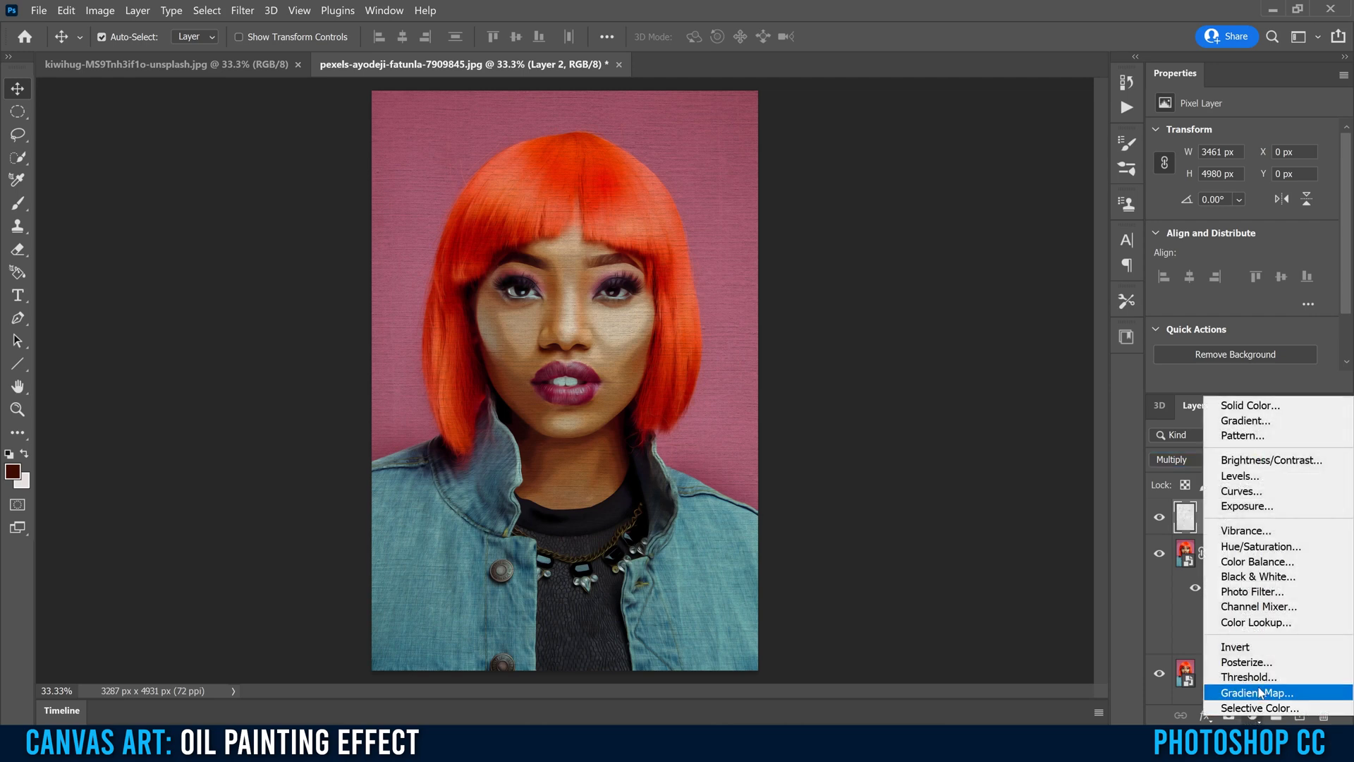
click(1260, 623)
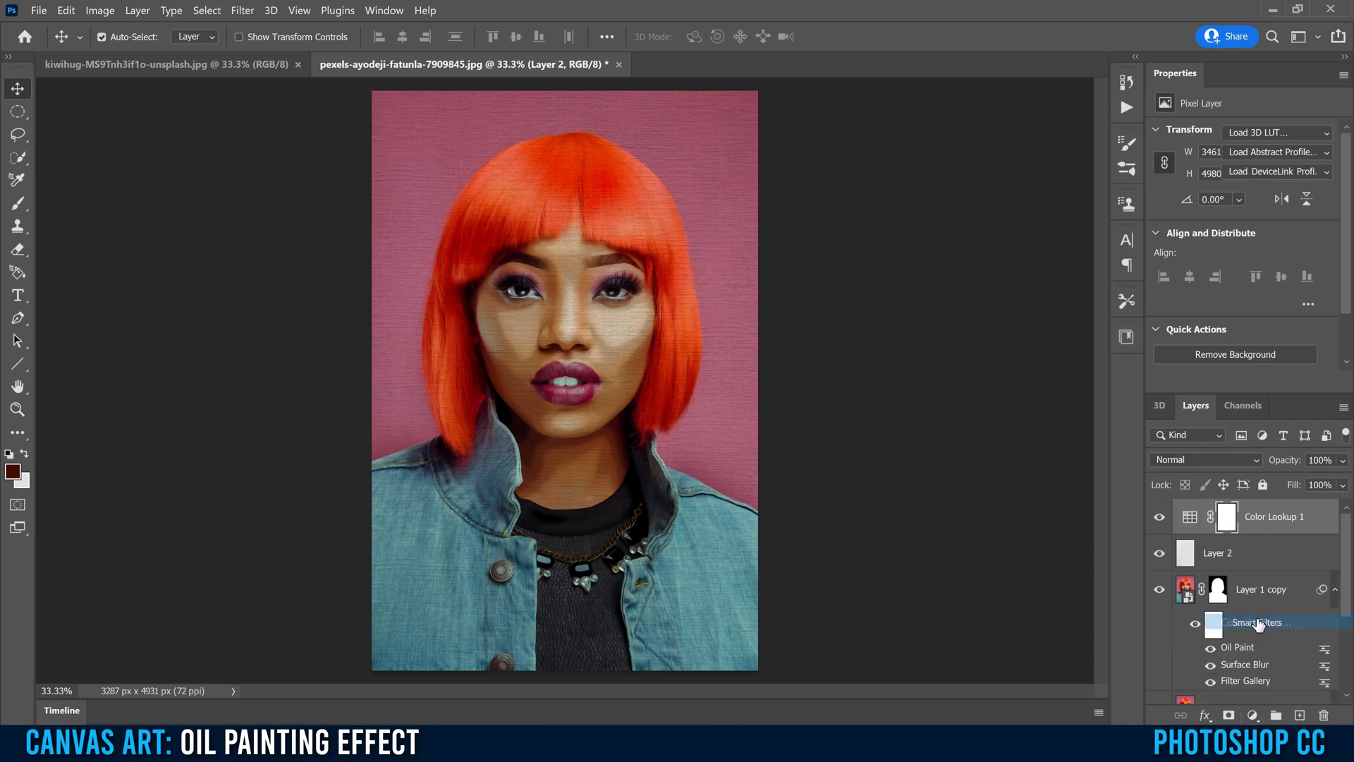
Try the Candlelight.CUBE and FallColors.look 3DLUT files on the Color Lookup layer.
click(1245, 130)
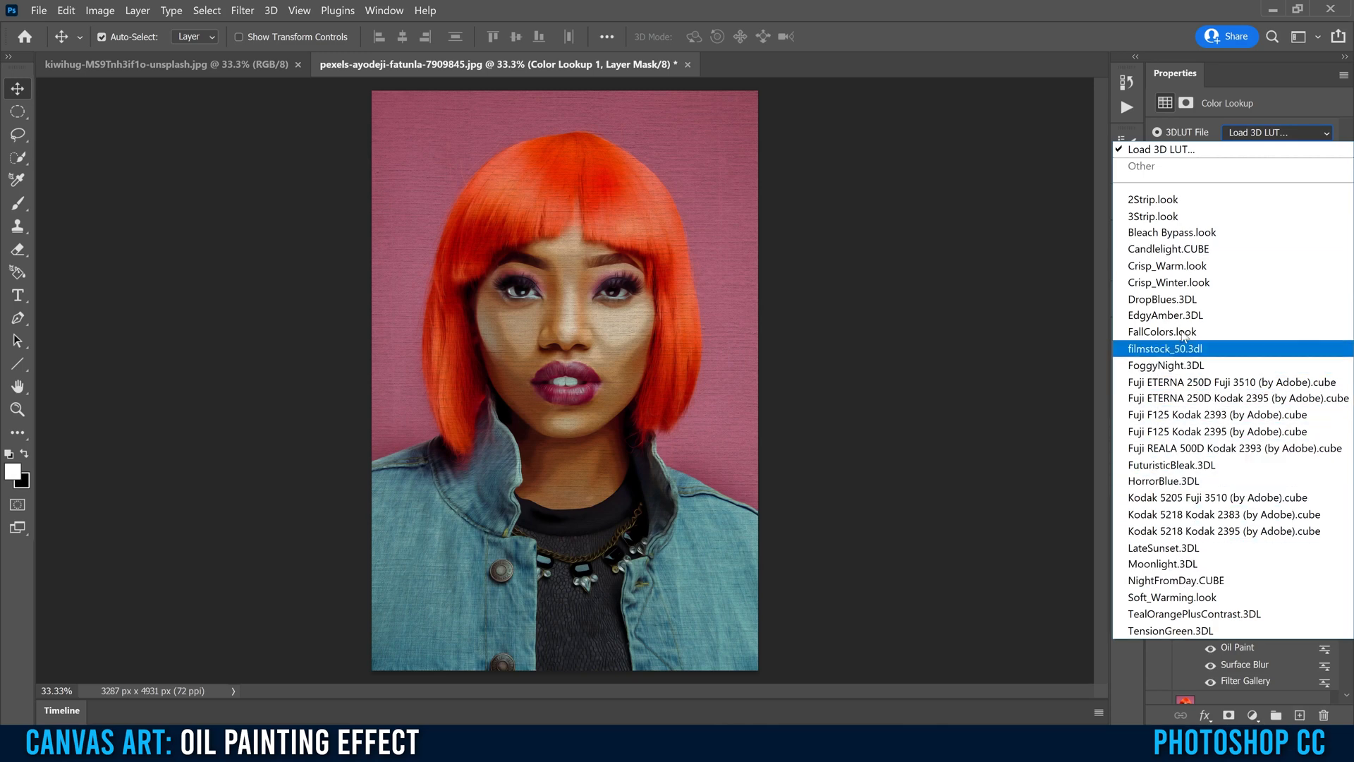
click(1165, 251)
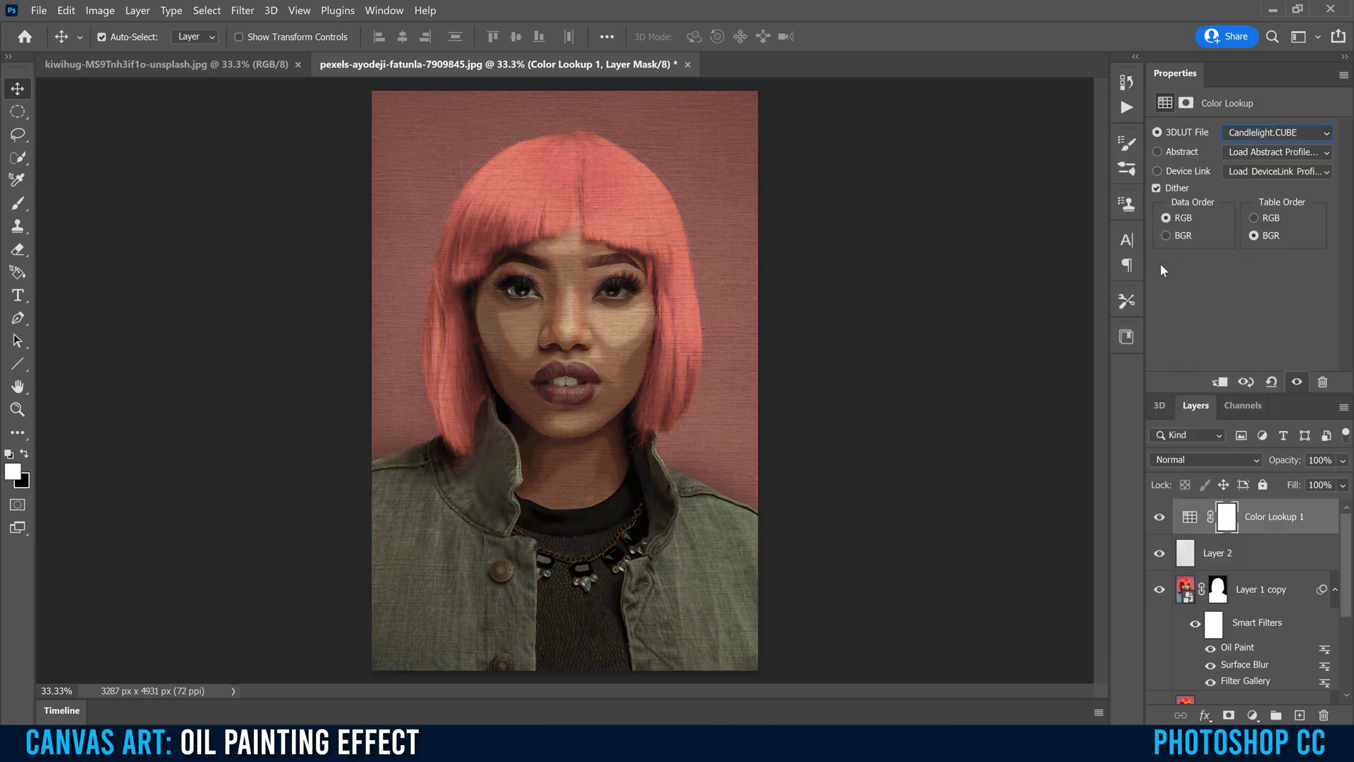
click(1245, 134)
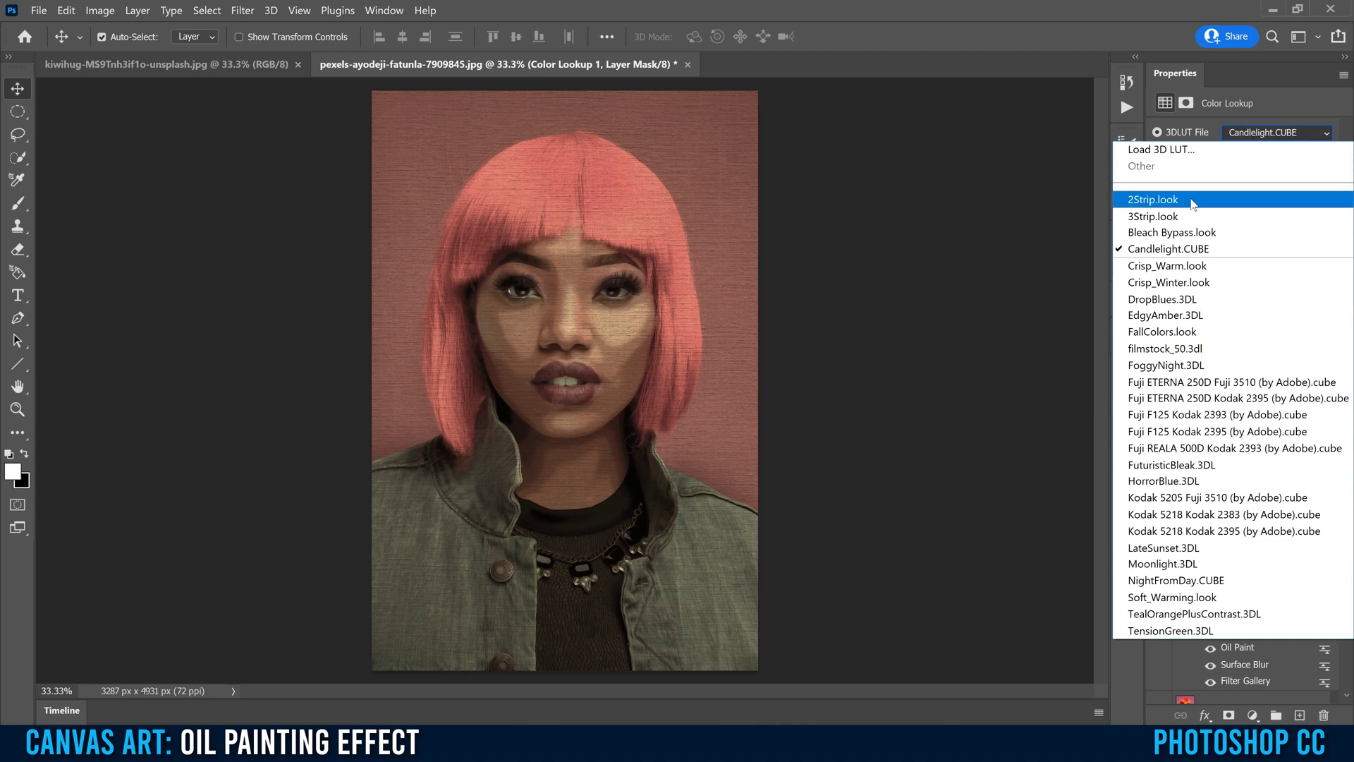
click(1175, 333)
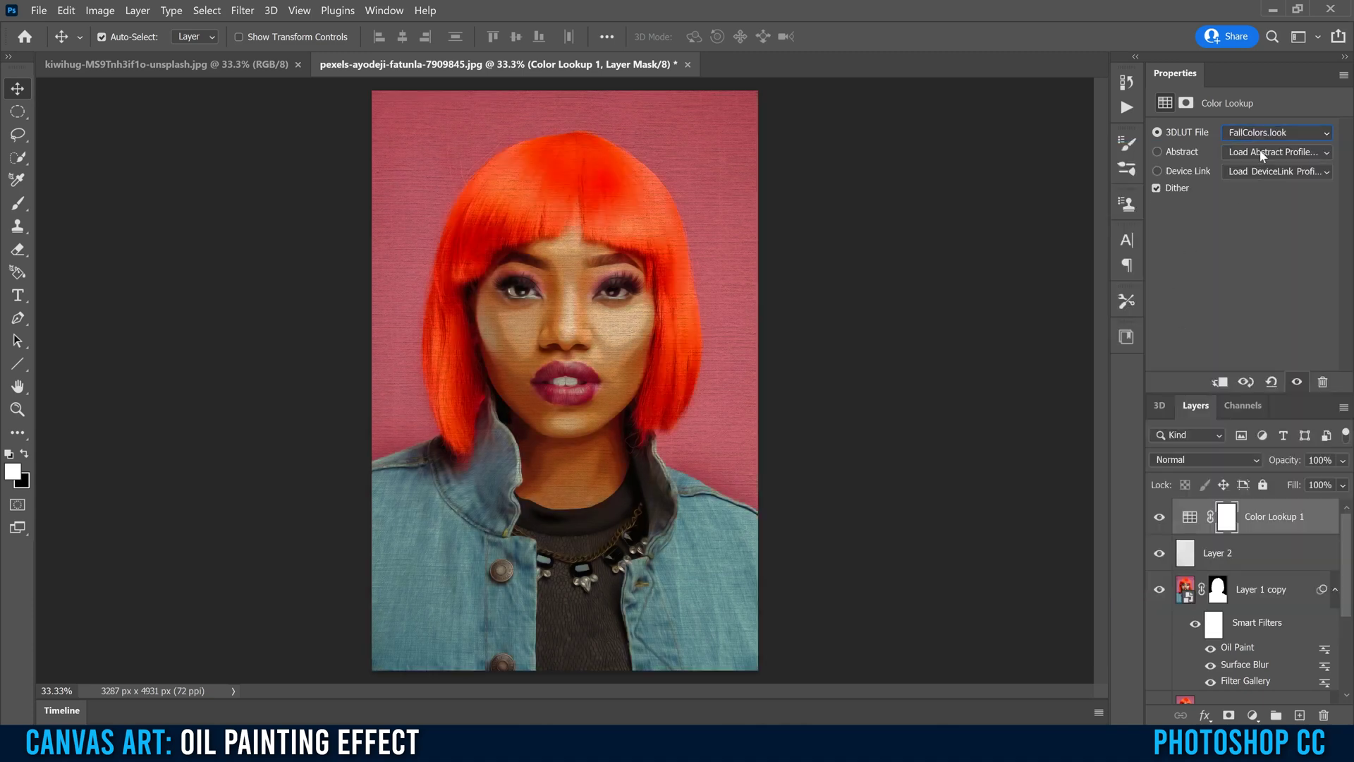
Set the Color Lookup layer's 3DLUT file to filmstock_50.3dl and lower the layer's opacity to 79%.
click(1246, 134)
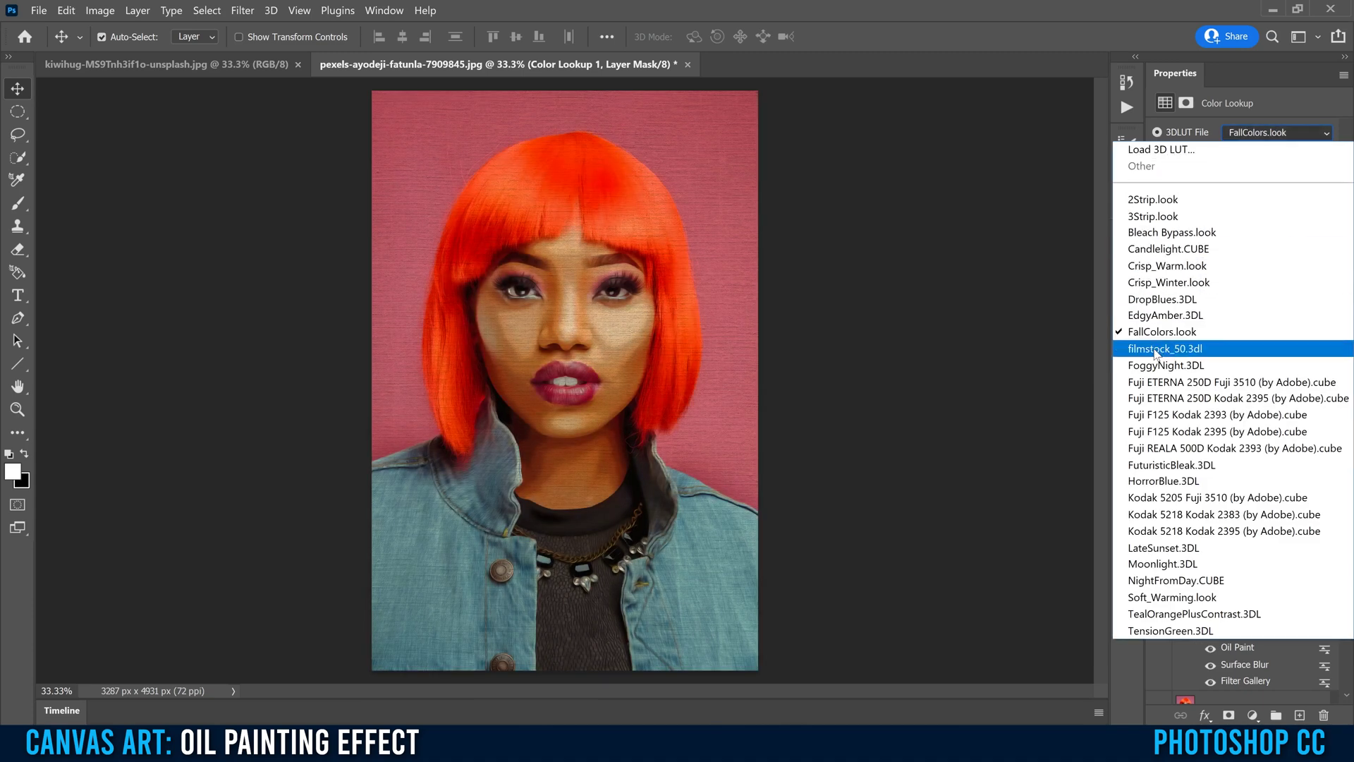
click(1155, 350)
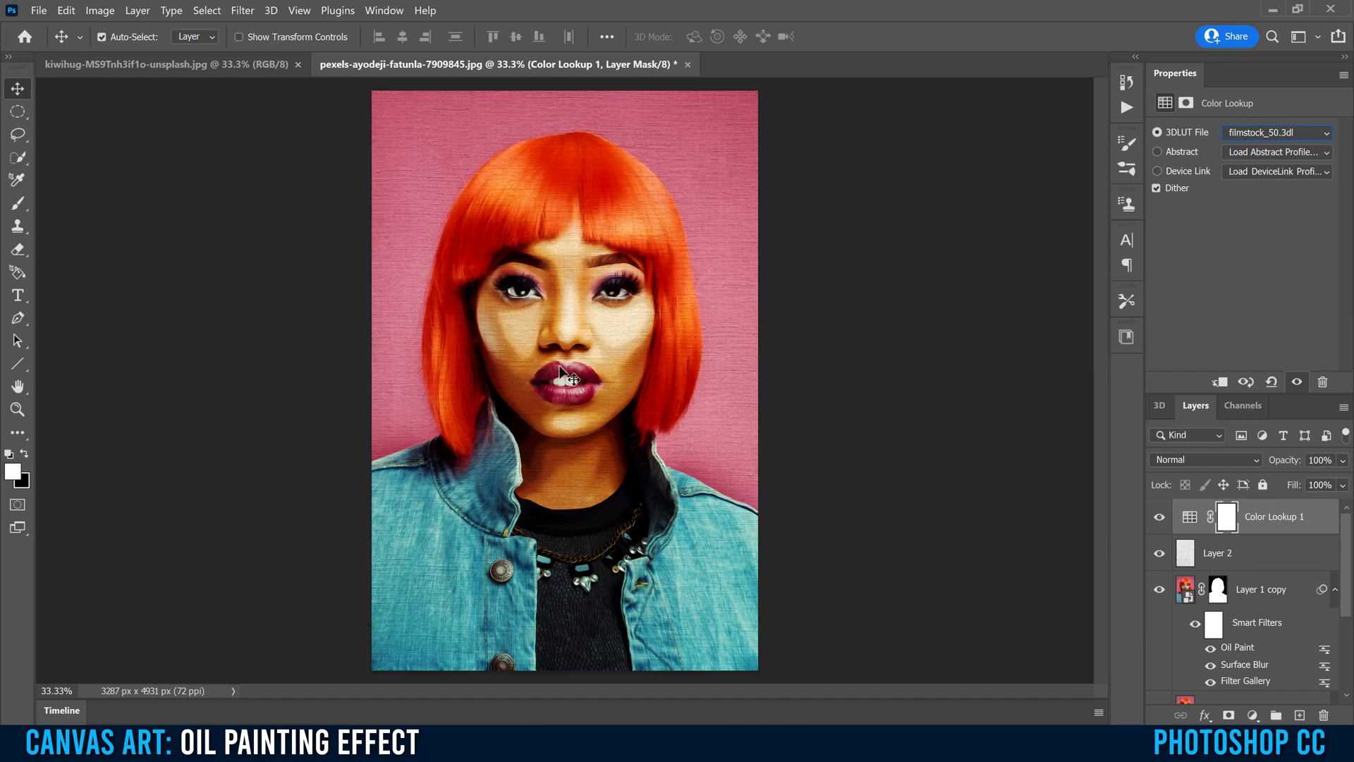
click(1342, 462)
drag(1342, 483, 1301, 483)
click(1320, 480)
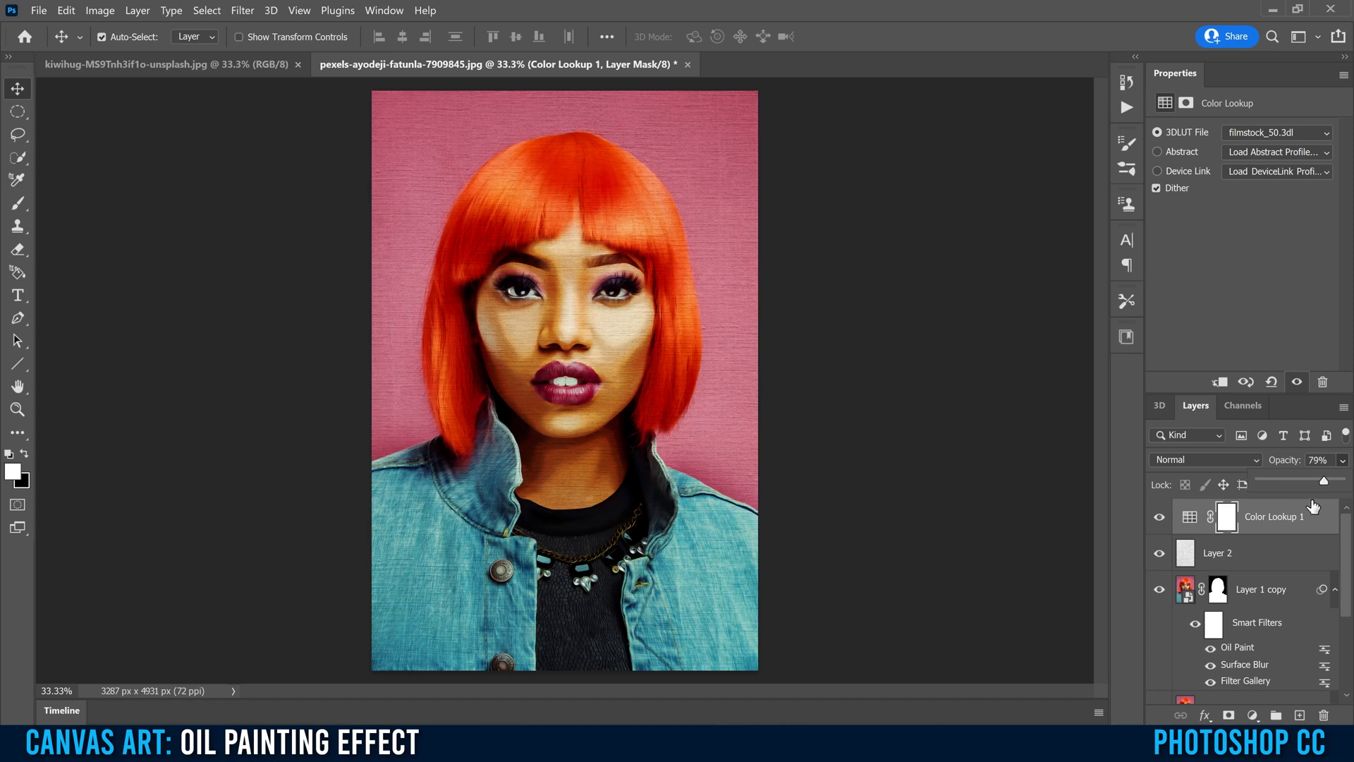
click(1345, 556)
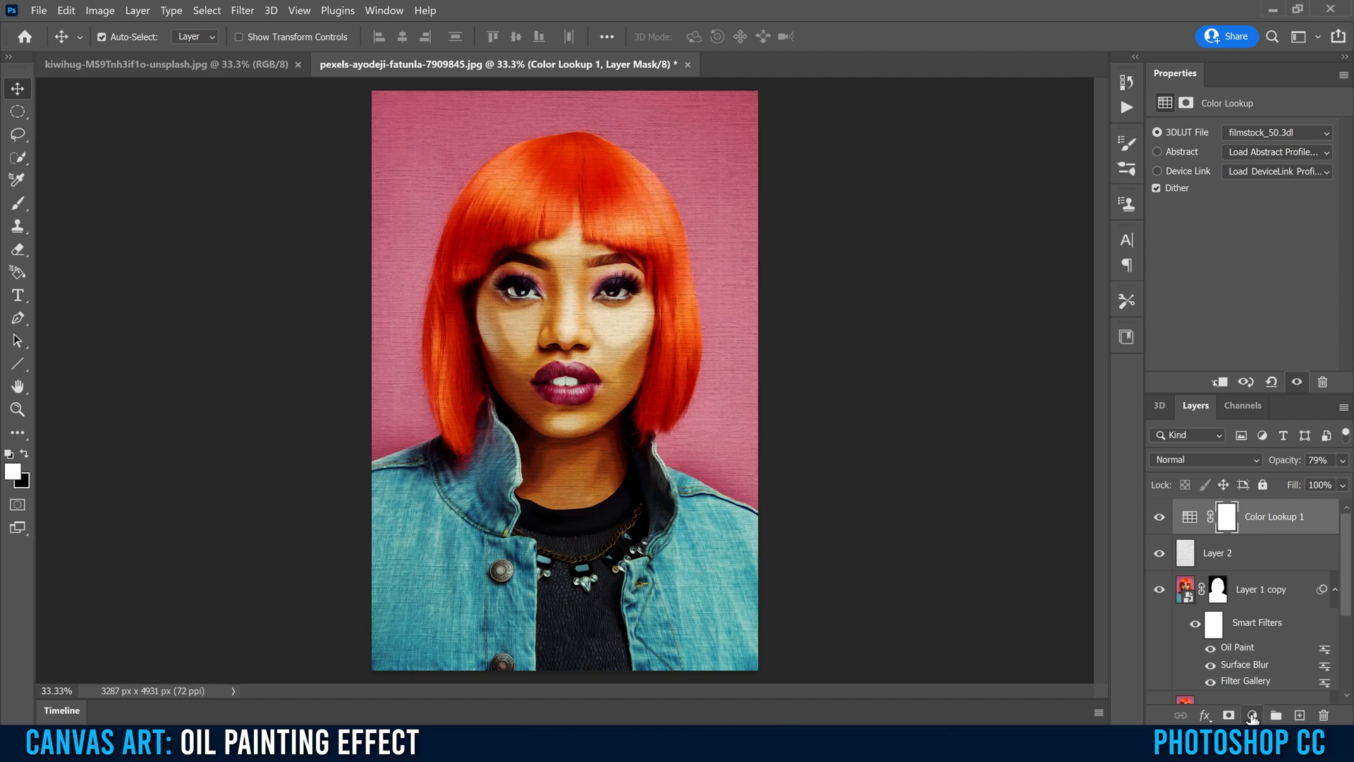
Add a Photo Filter adjustment layer on top using Warming Filter (85), and raise its density moderately.
click(1252, 715)
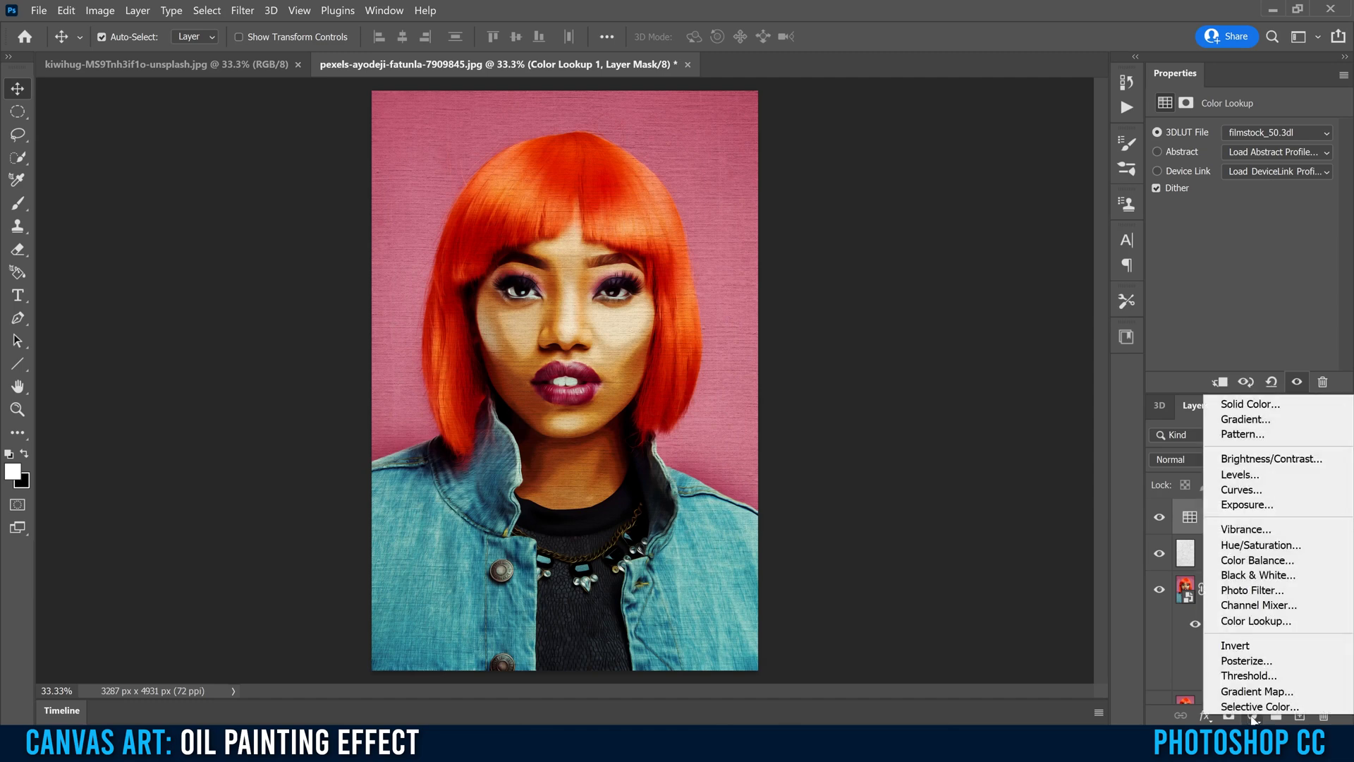
click(1252, 590)
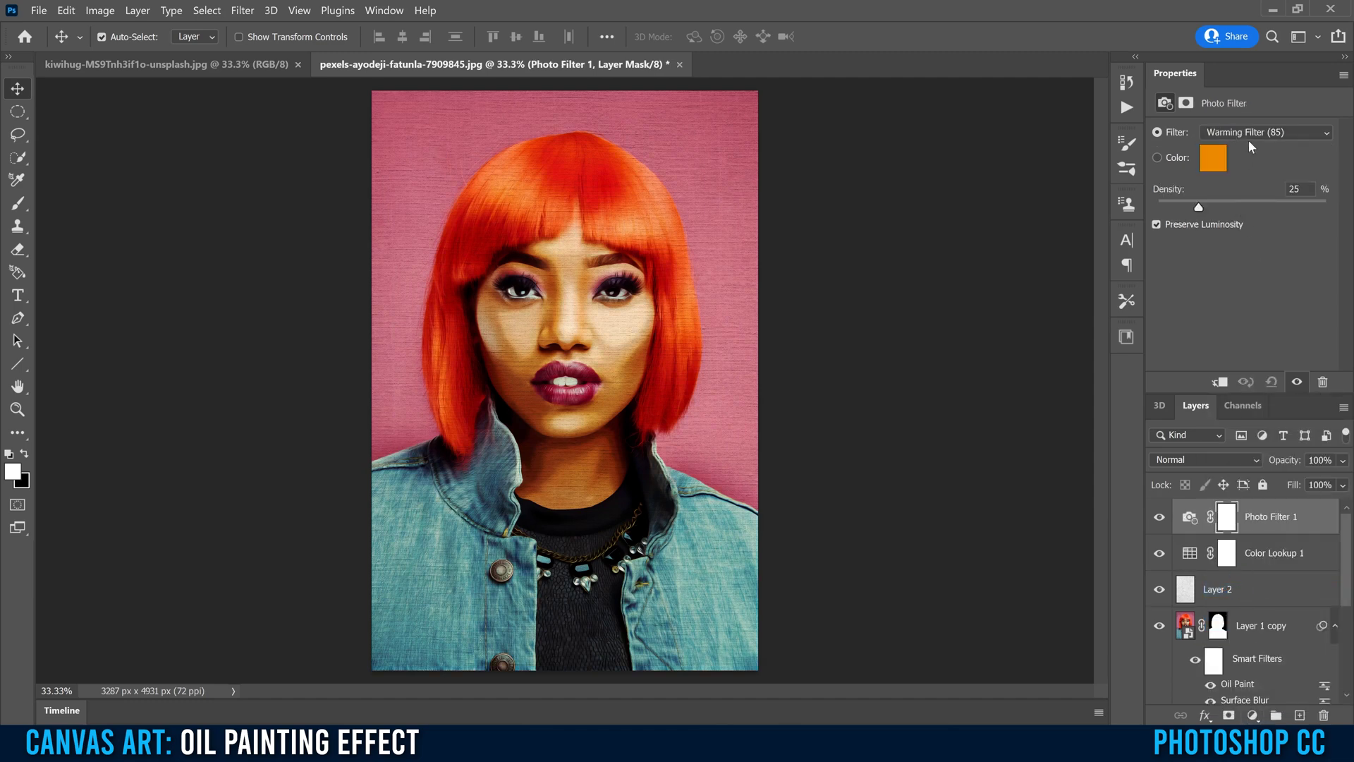
click(1248, 131)
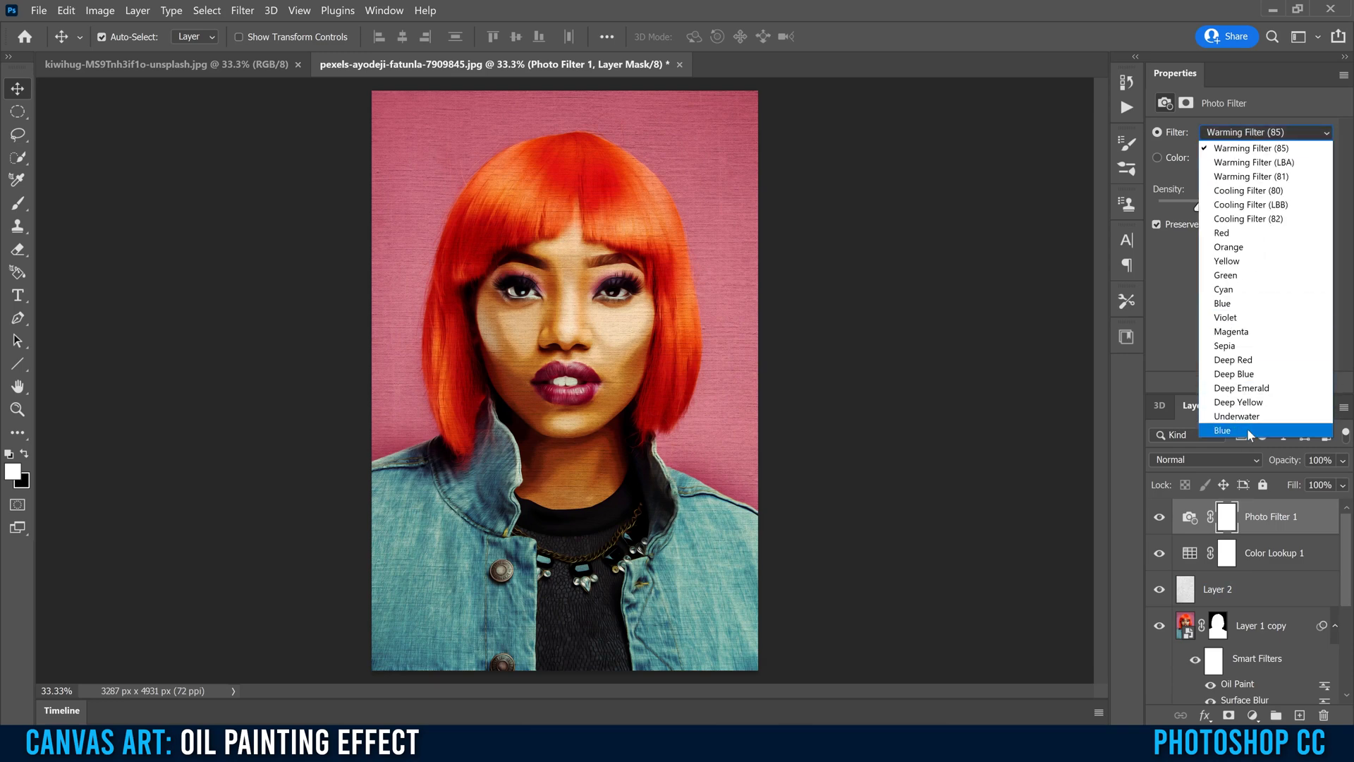
click(1254, 148)
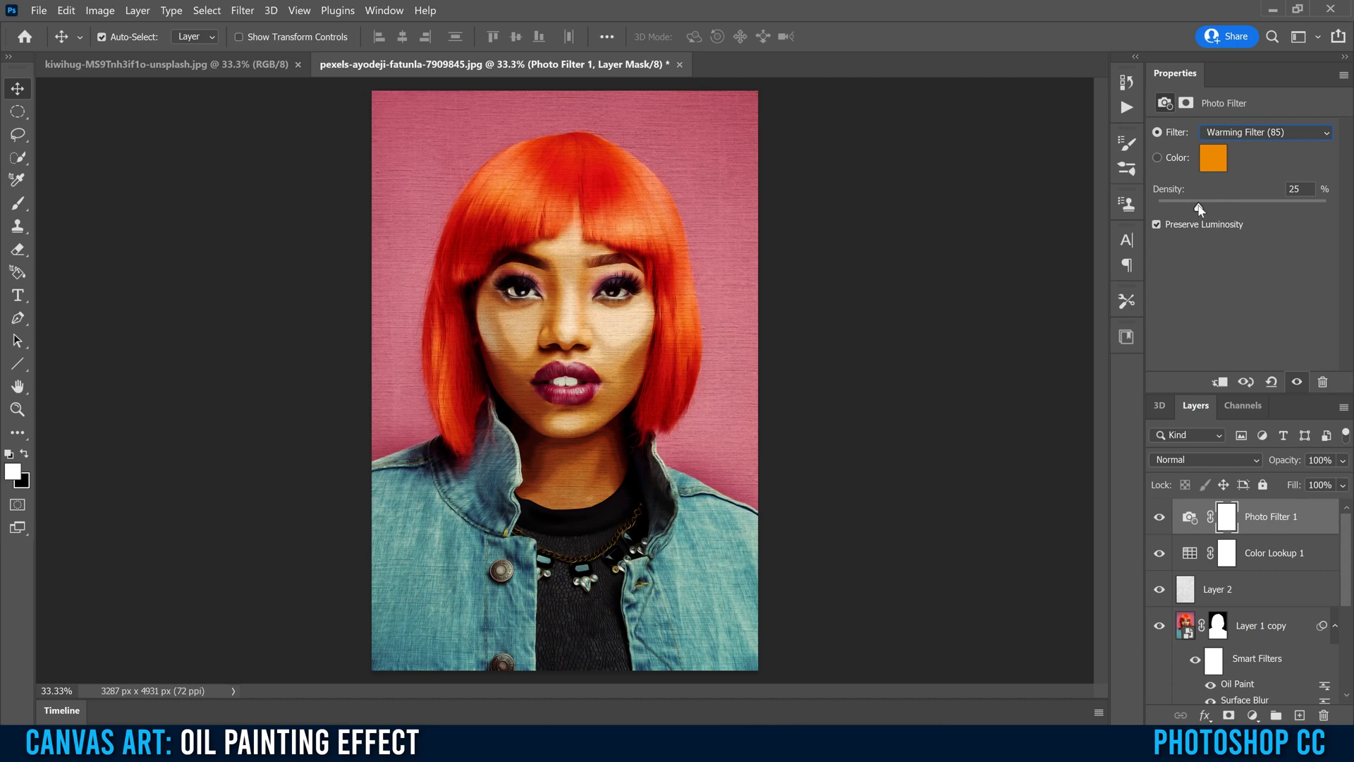
drag(1238, 208, 1256, 208)
drag(1228, 208, 1231, 208)
Add a Hue/Saturation adjustment layer directly above the canvas texture layer with saturation set to -28.
click(1186, 591)
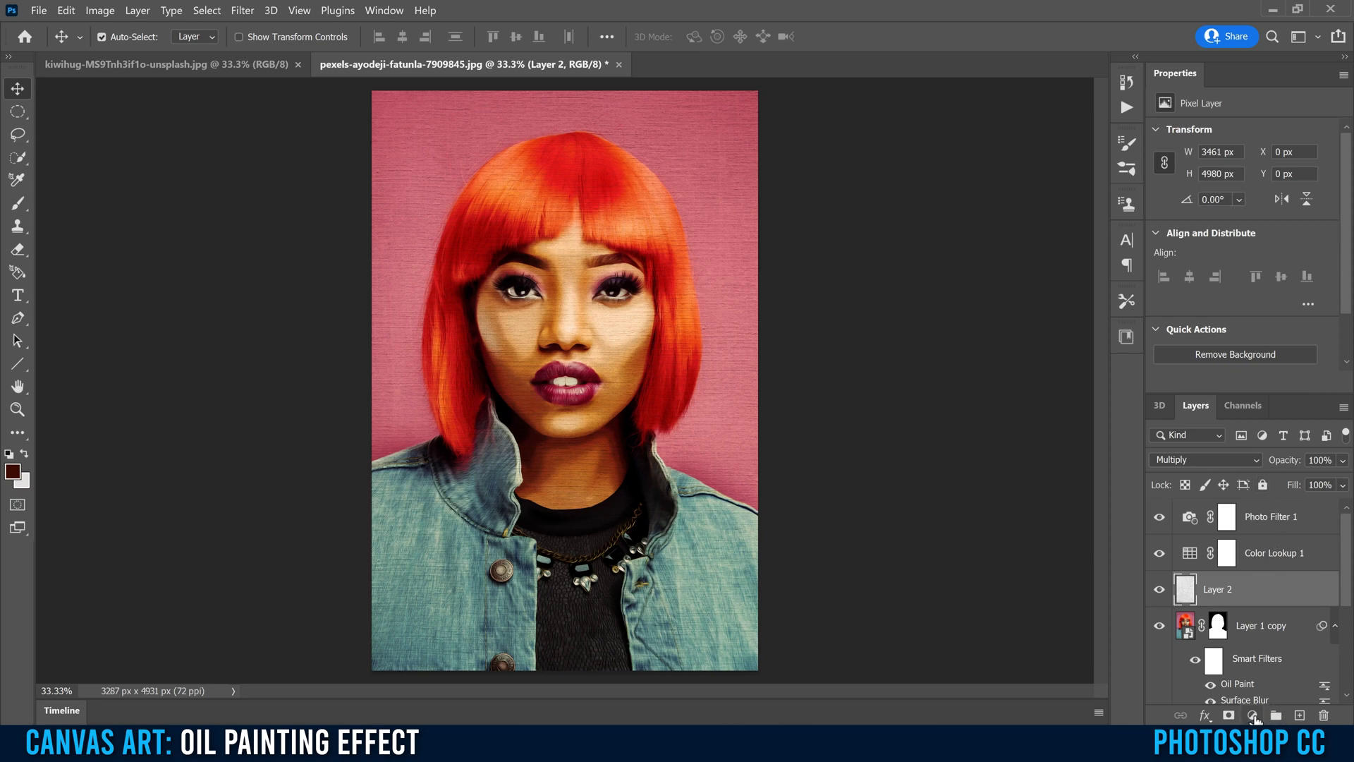
click(1253, 716)
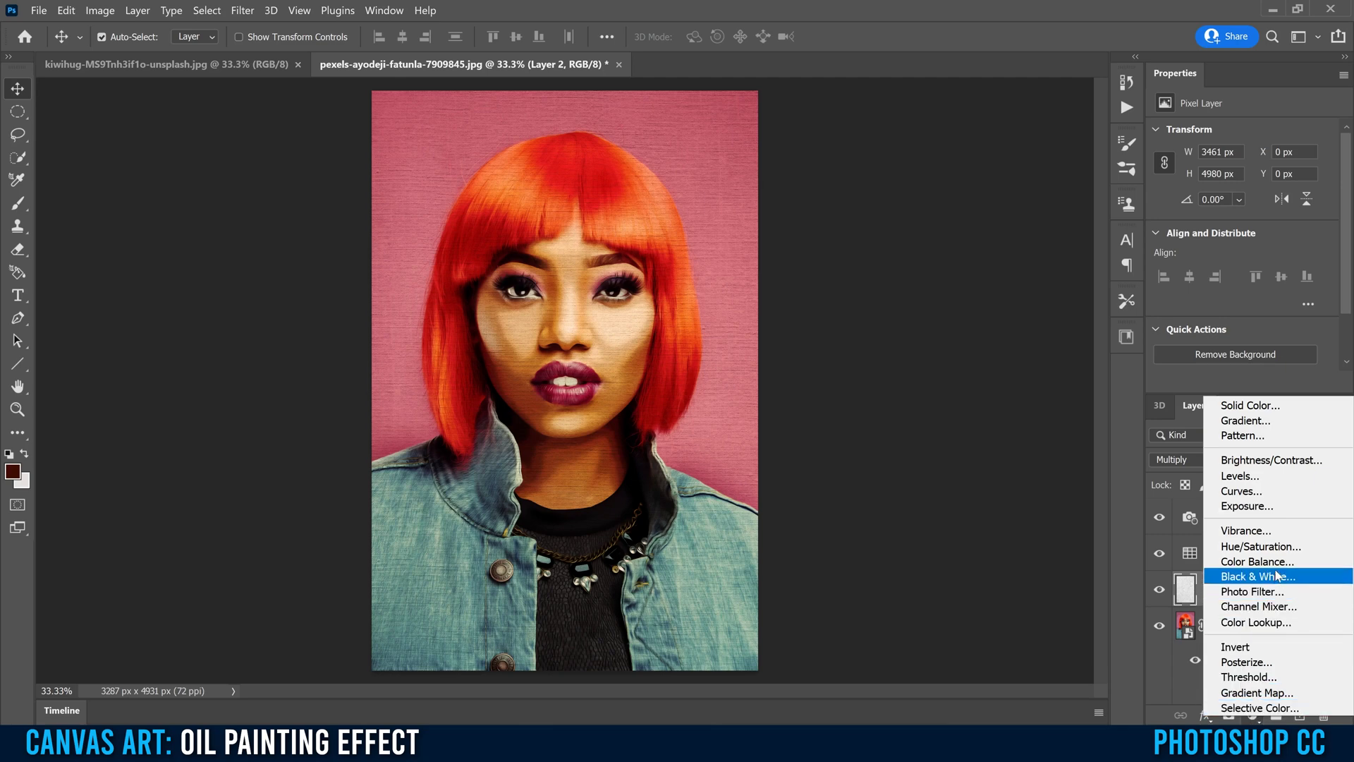
click(1273, 548)
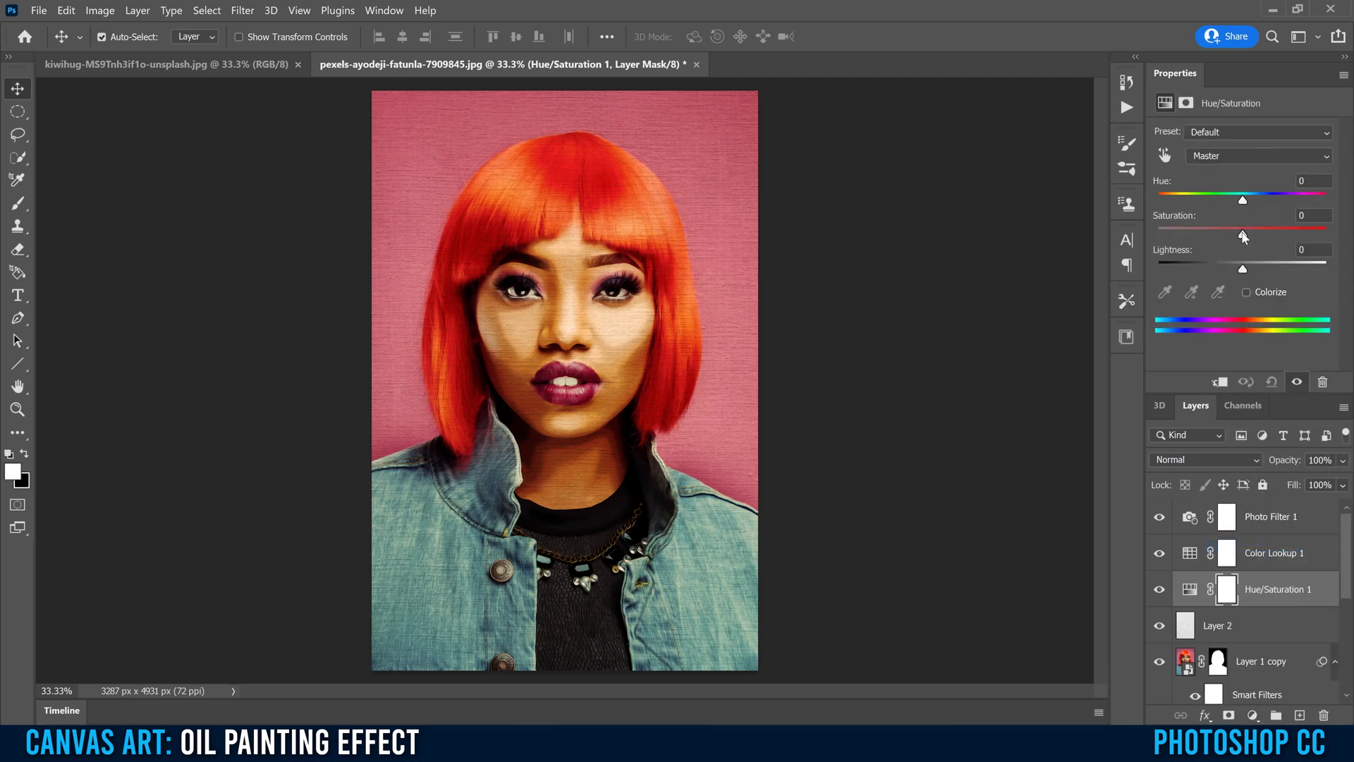
drag(1243, 237, 1215, 237)
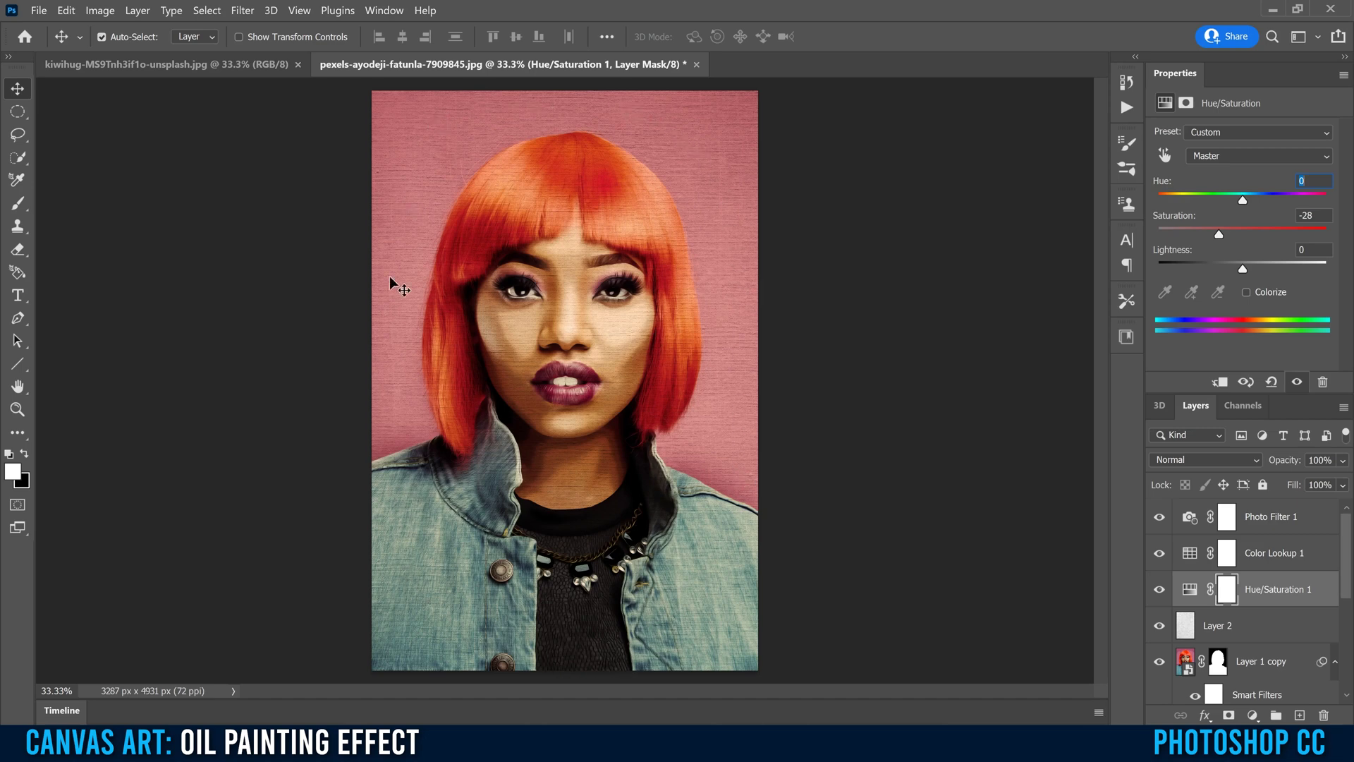
Add a Curves adjustment layer directly above the canvas texture layer.
click(1246, 634)
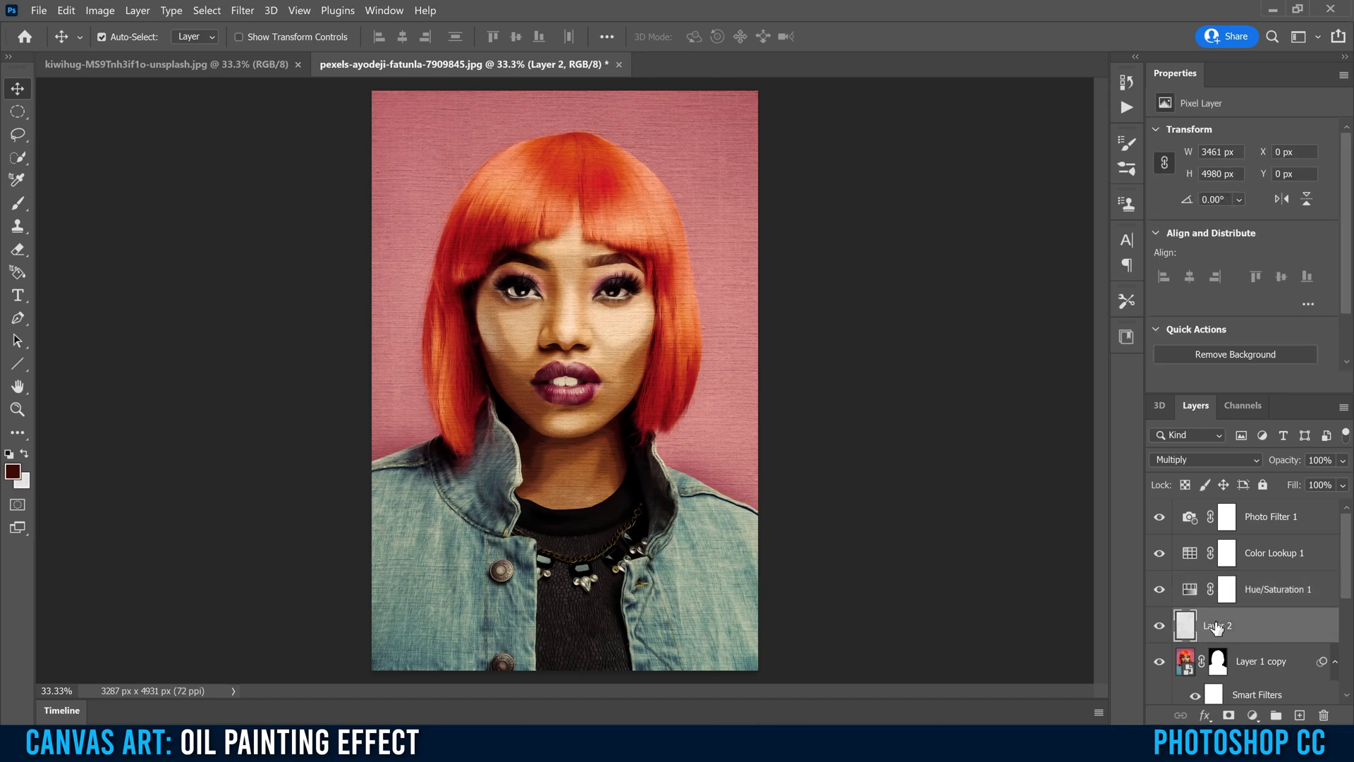
click(1252, 716)
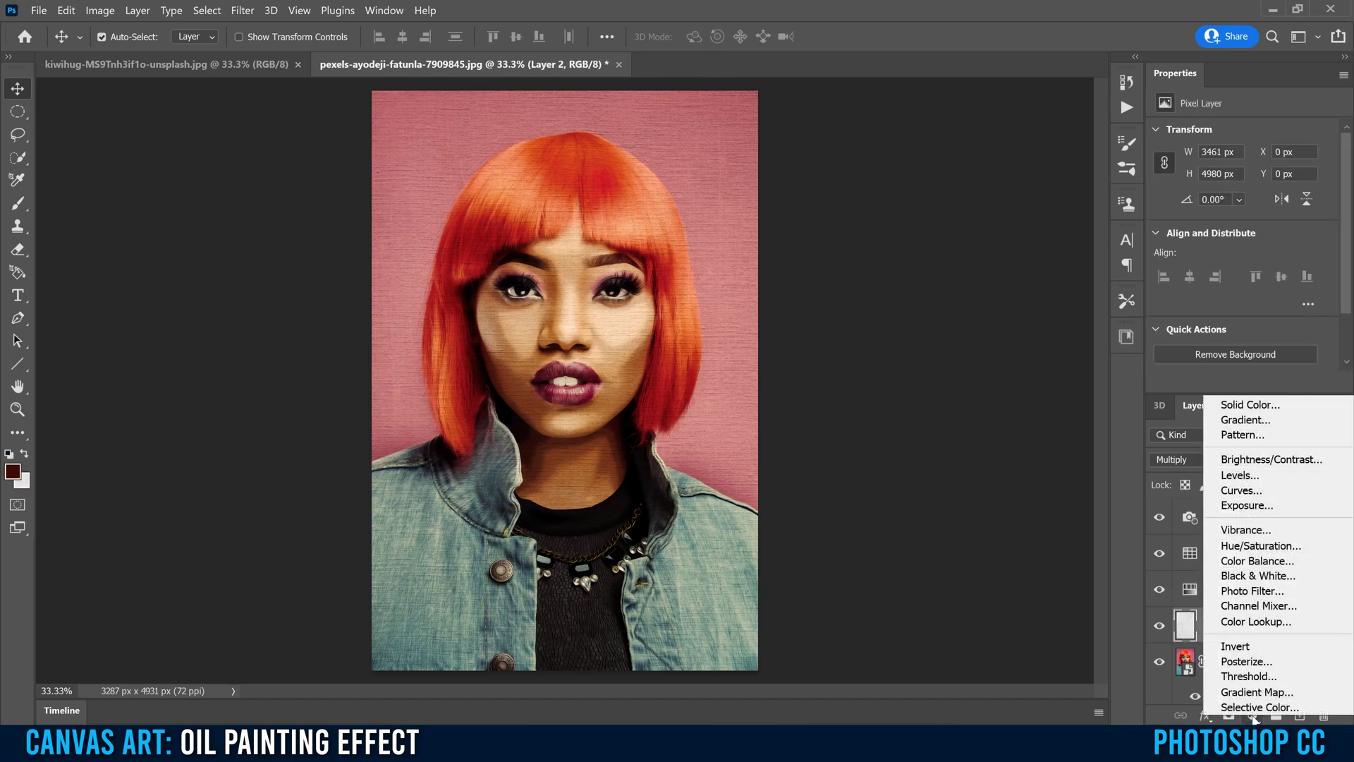
click(1241, 490)
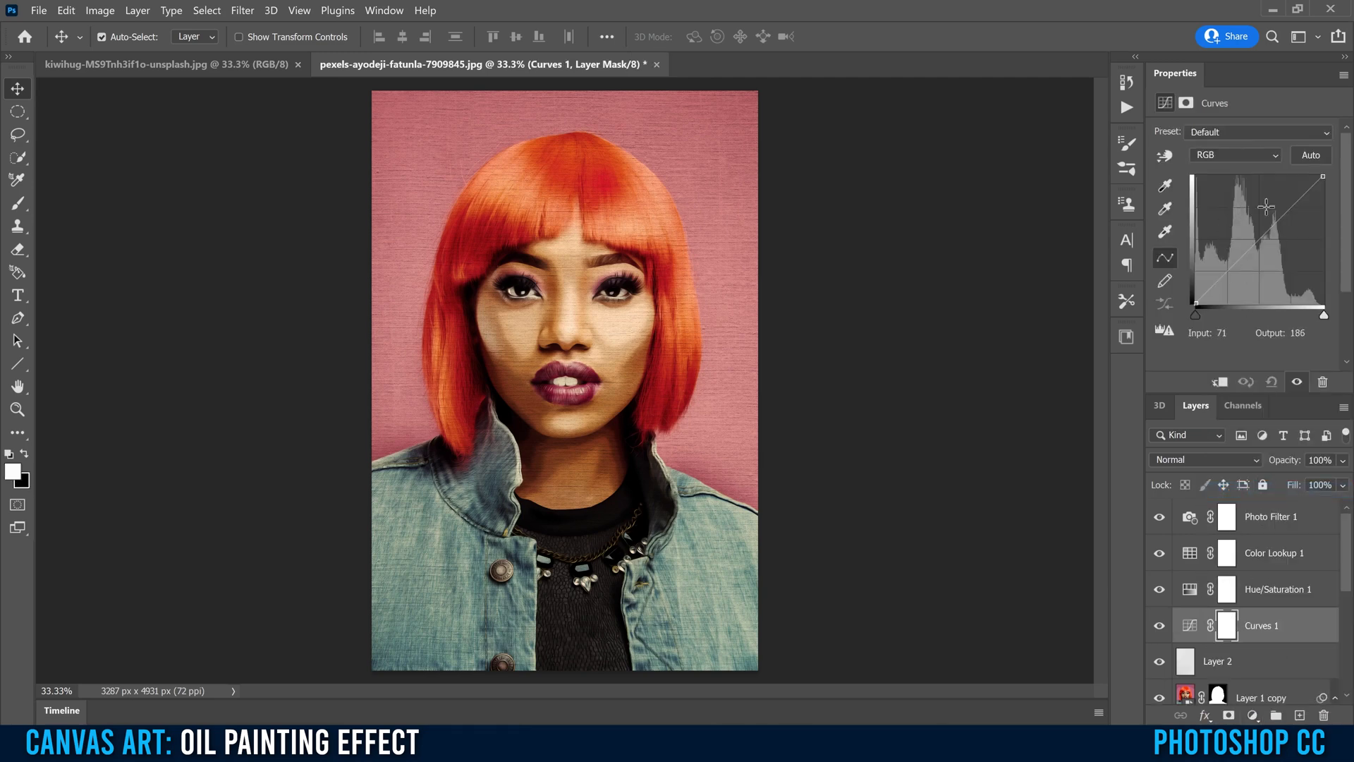
With the Curves layer mask active, make a large elliptical selection with 500 px feather around the woman's head and neck.
click(1227, 626)
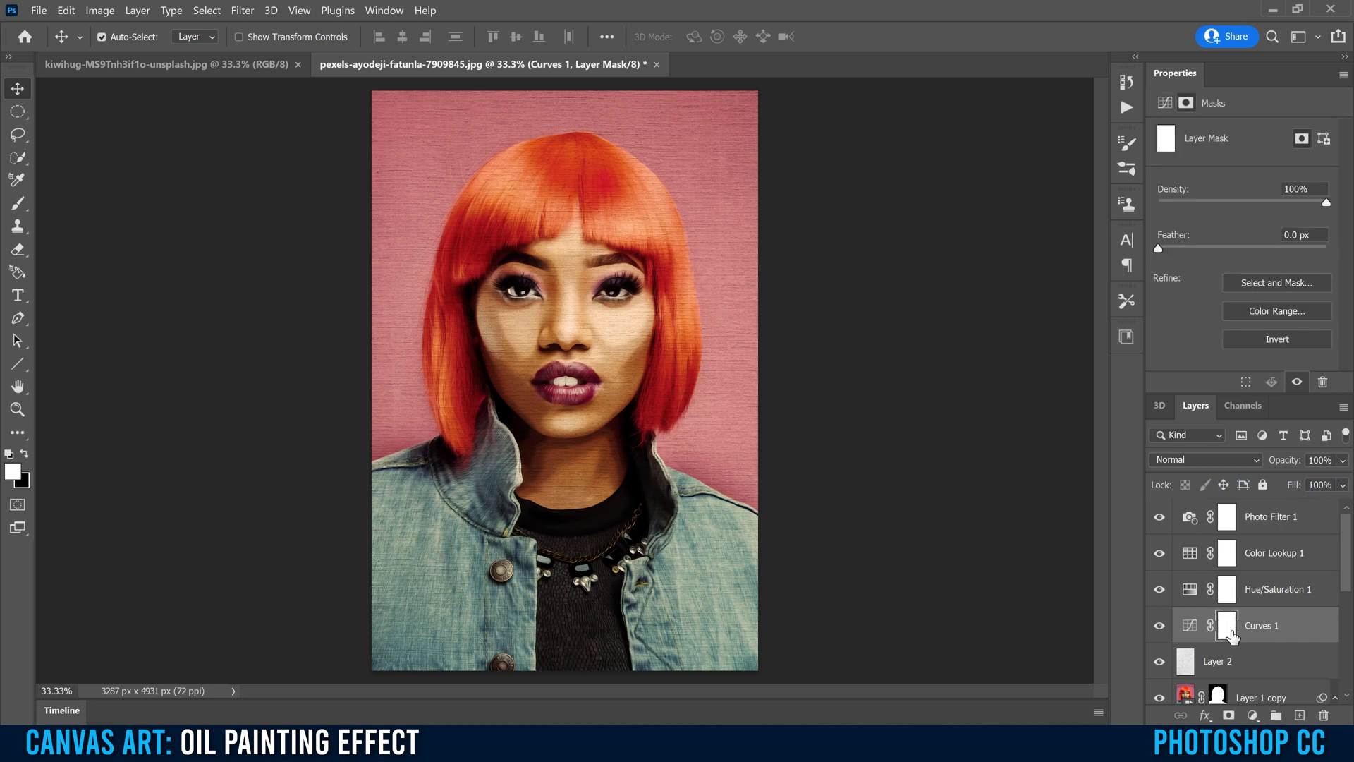
click(19, 114)
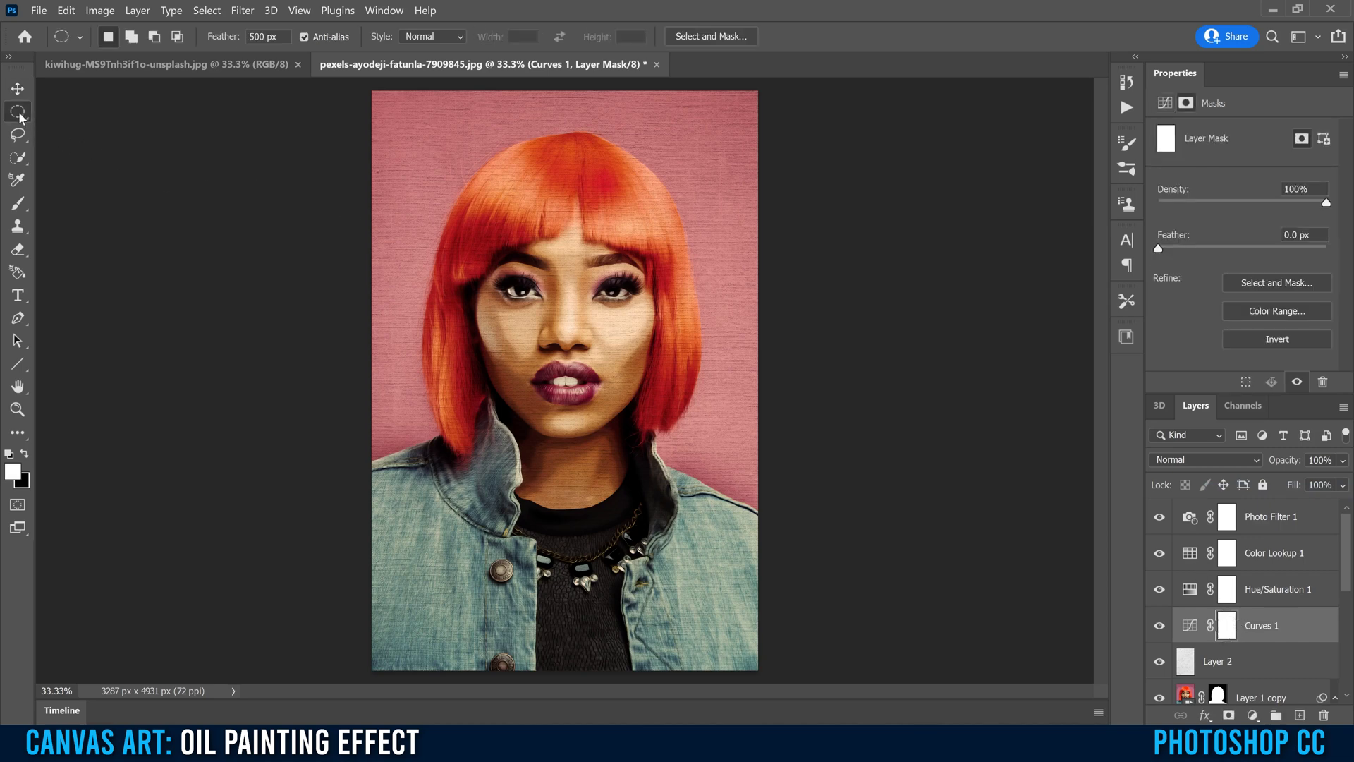
right_click(20, 115)
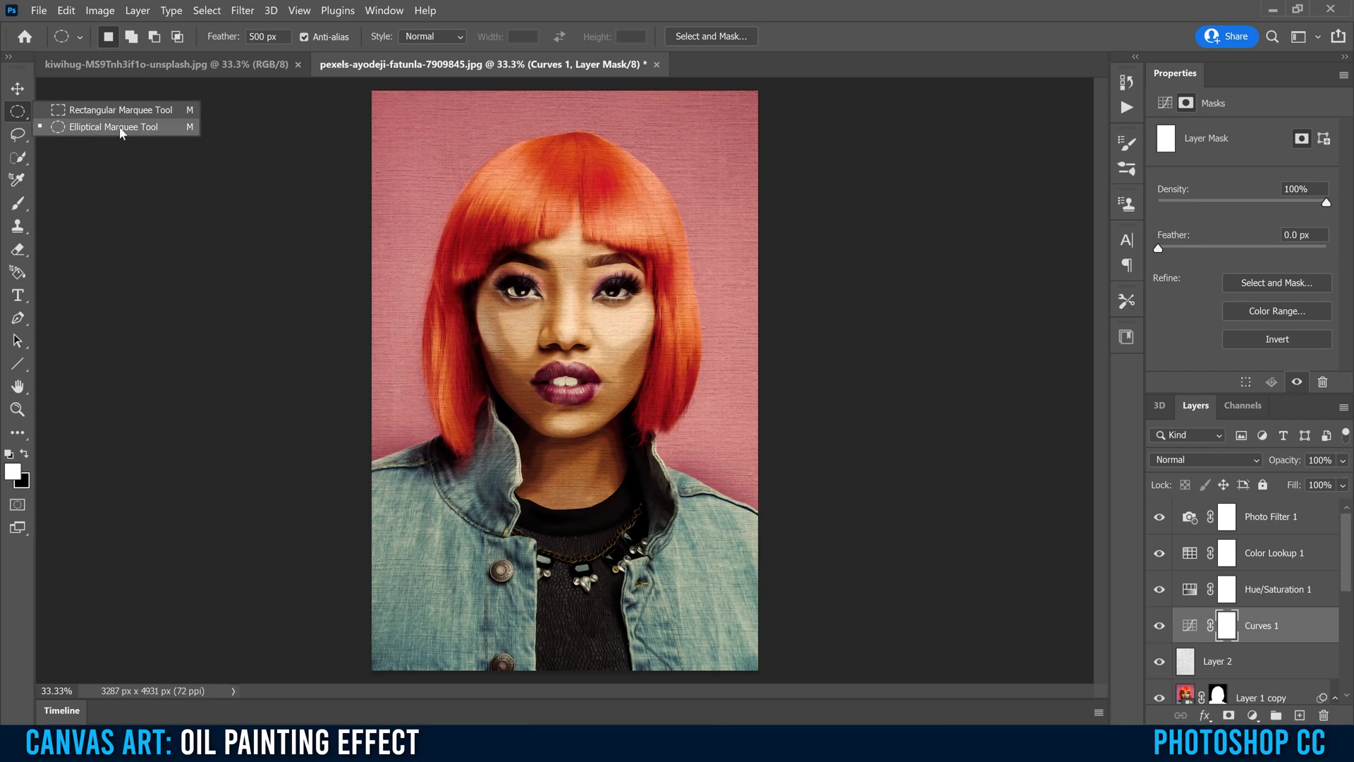
click(117, 127)
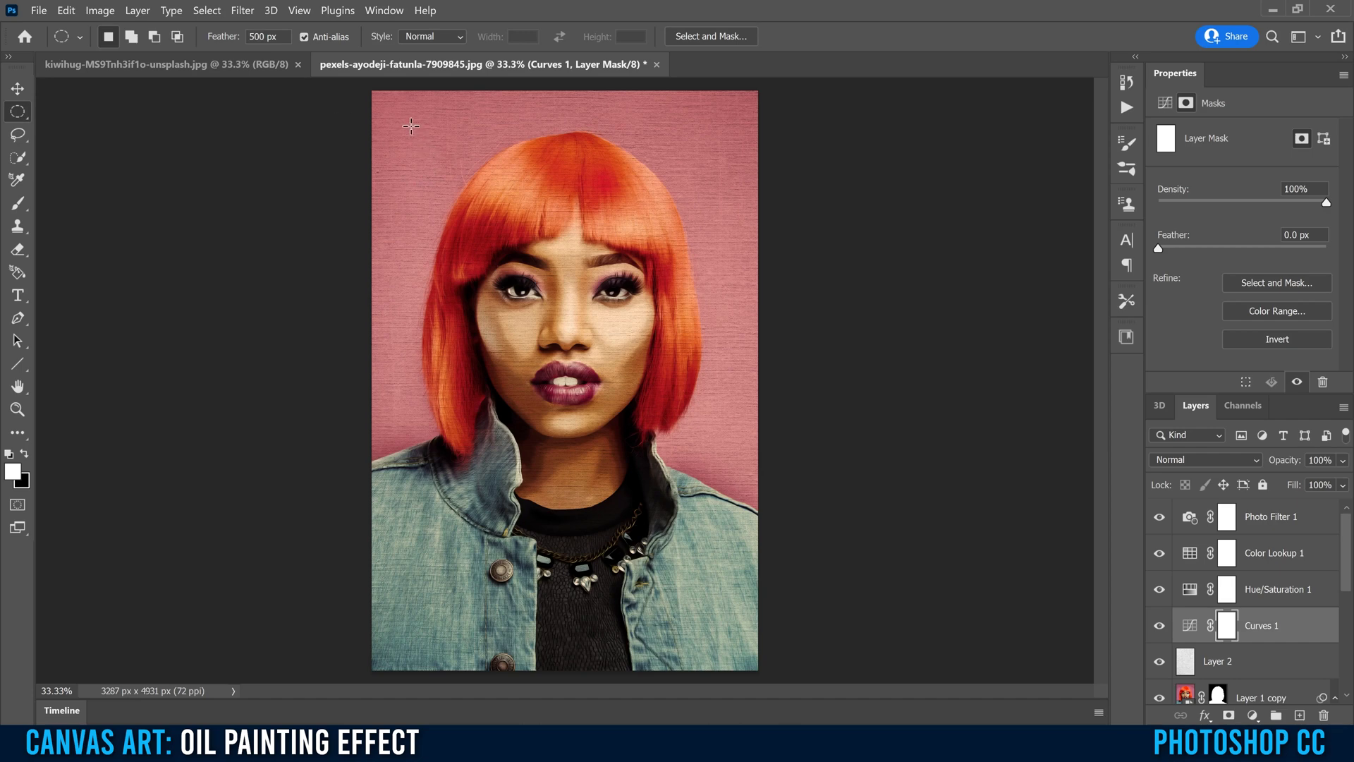
drag(421, 132, 700, 551)
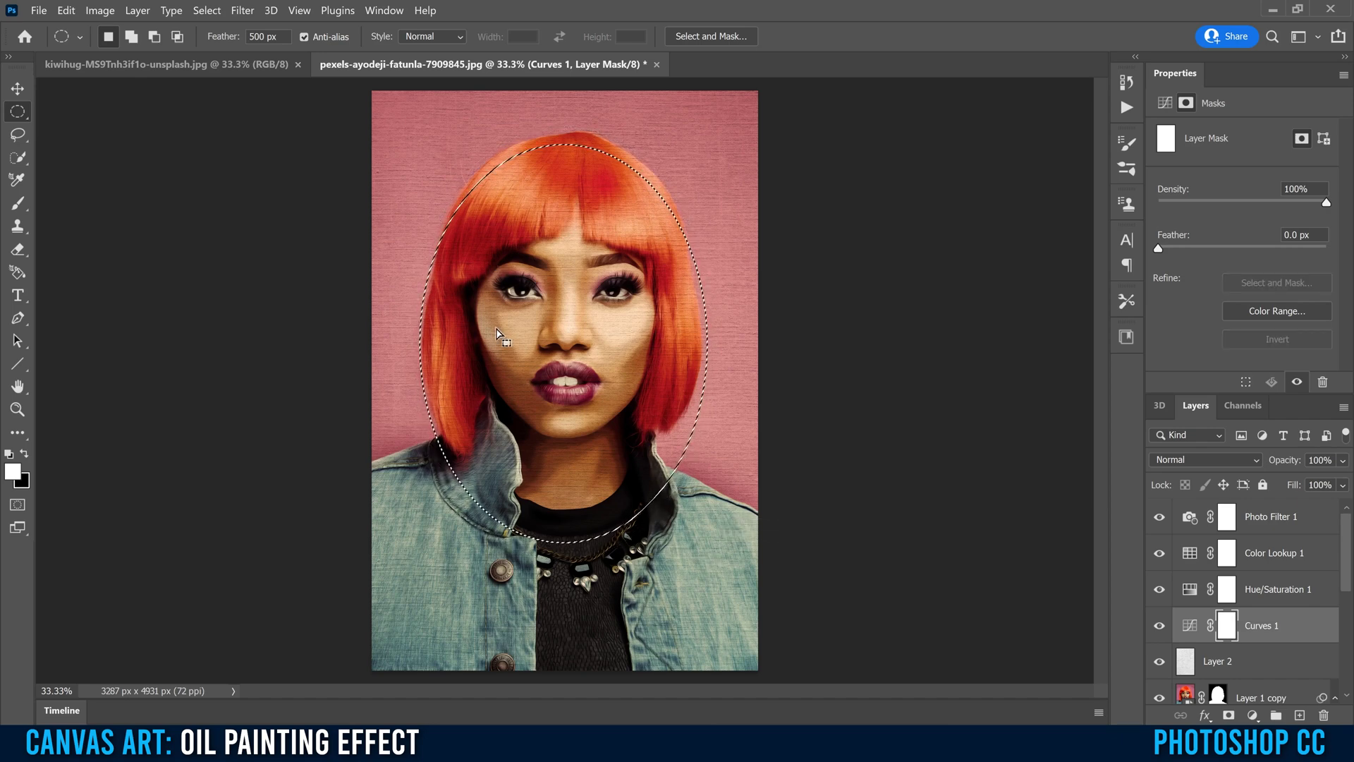
Fill the elliptical selection on the Curves mask with black at 100% opacity in Normal mode, and deselect.
click(64, 10)
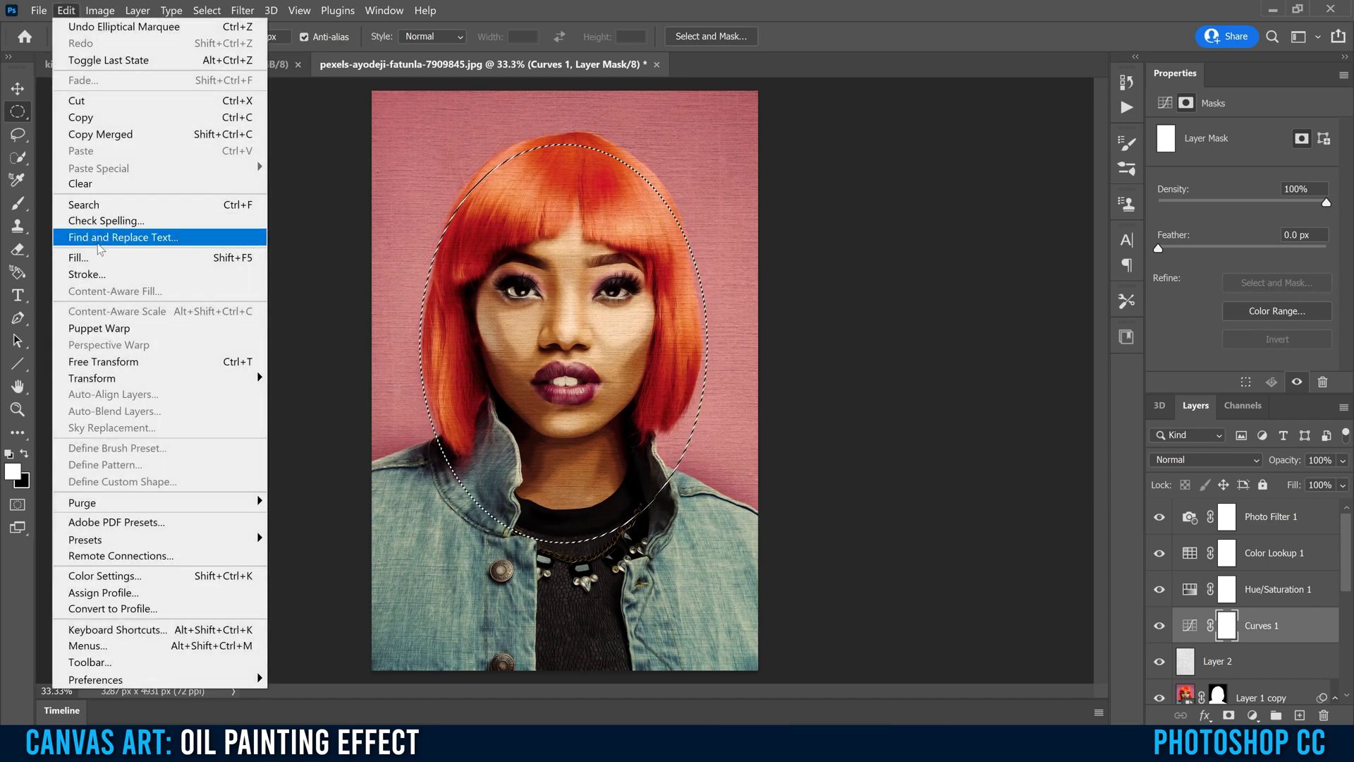
click(99, 258)
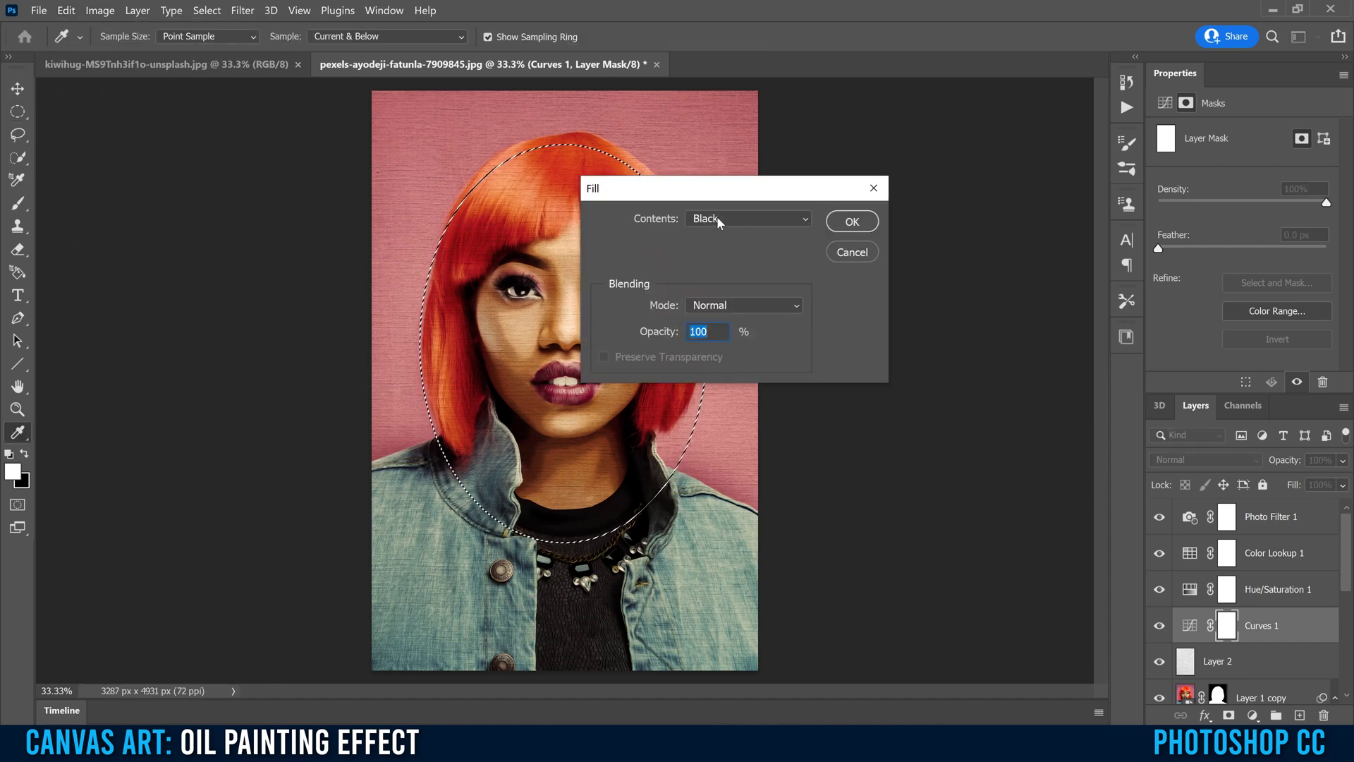
click(718, 221)
click(716, 358)
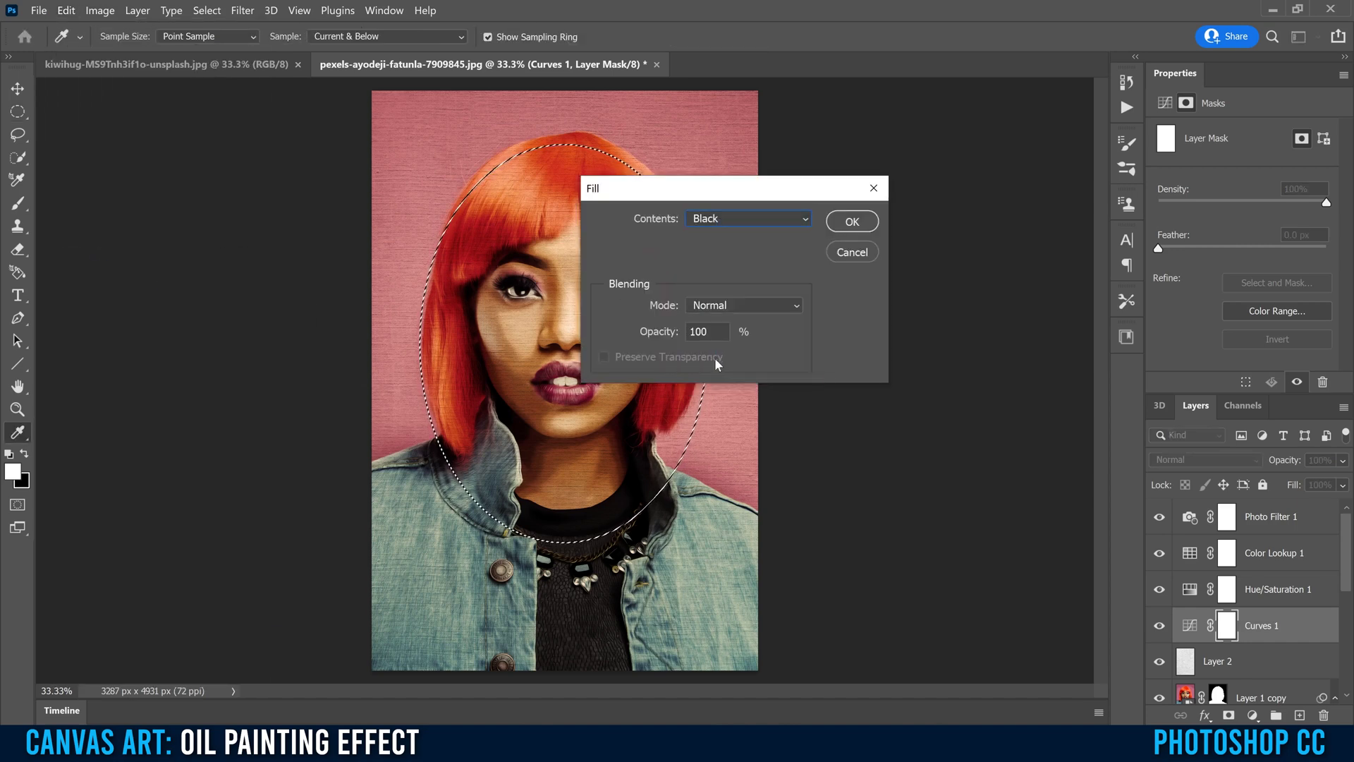
click(850, 223)
key(m)
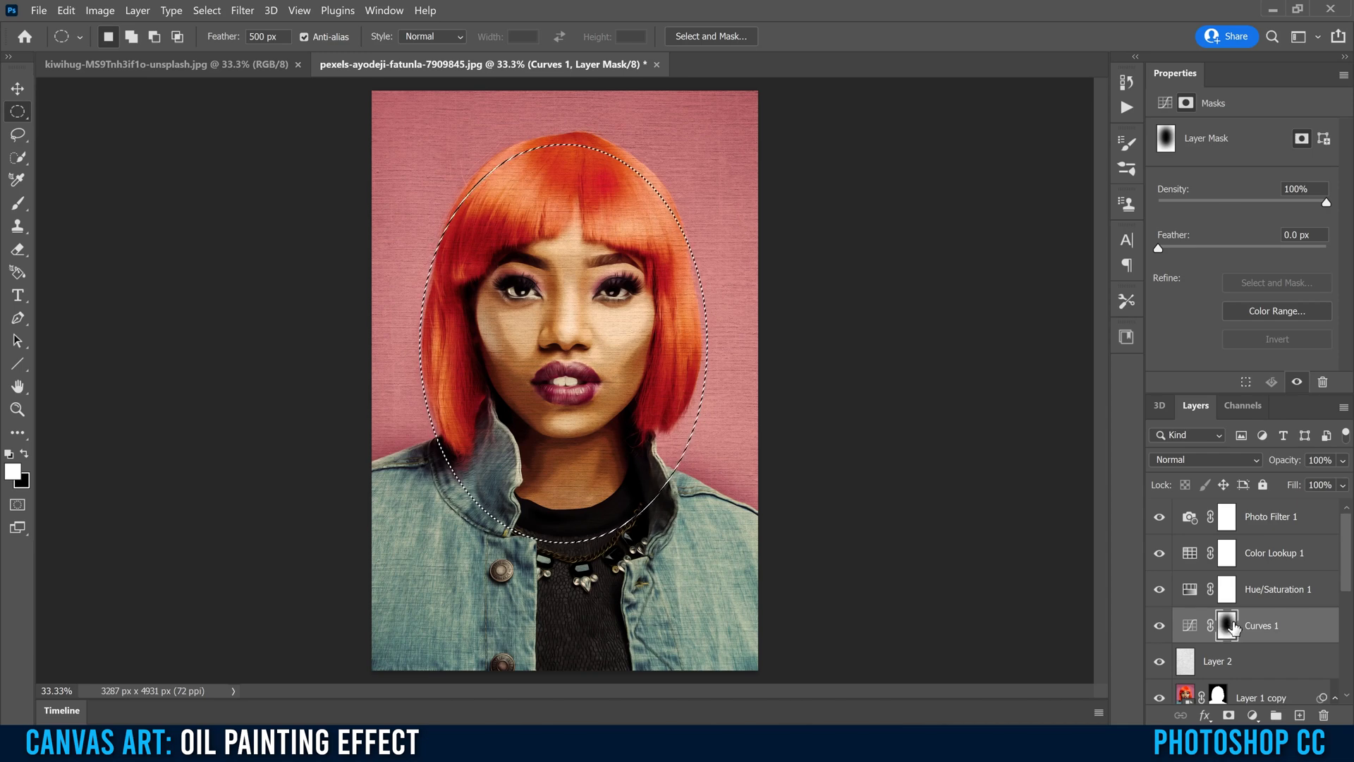
key(ctrl+d)
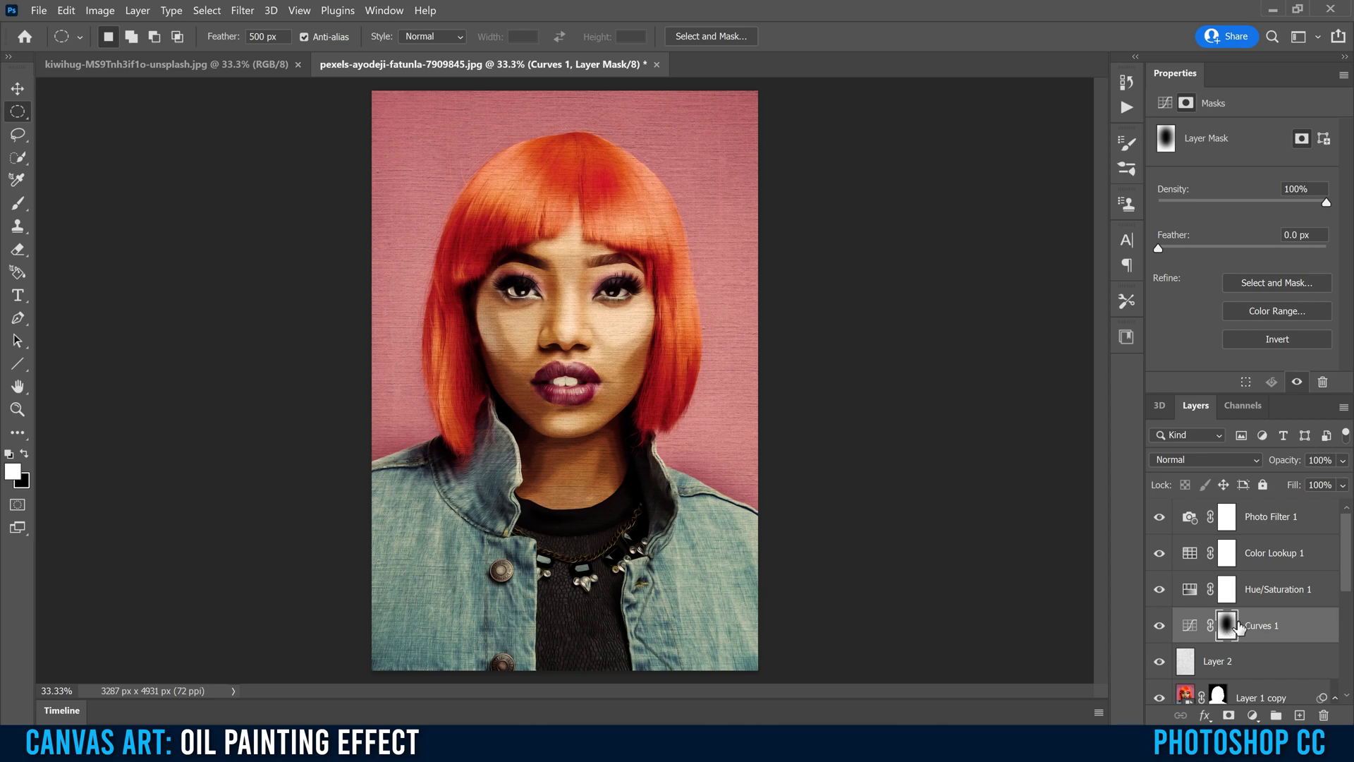
Darken the area around the subject by pulling the RGB curve's midtones down to about input 150, output 85.
click(1190, 629)
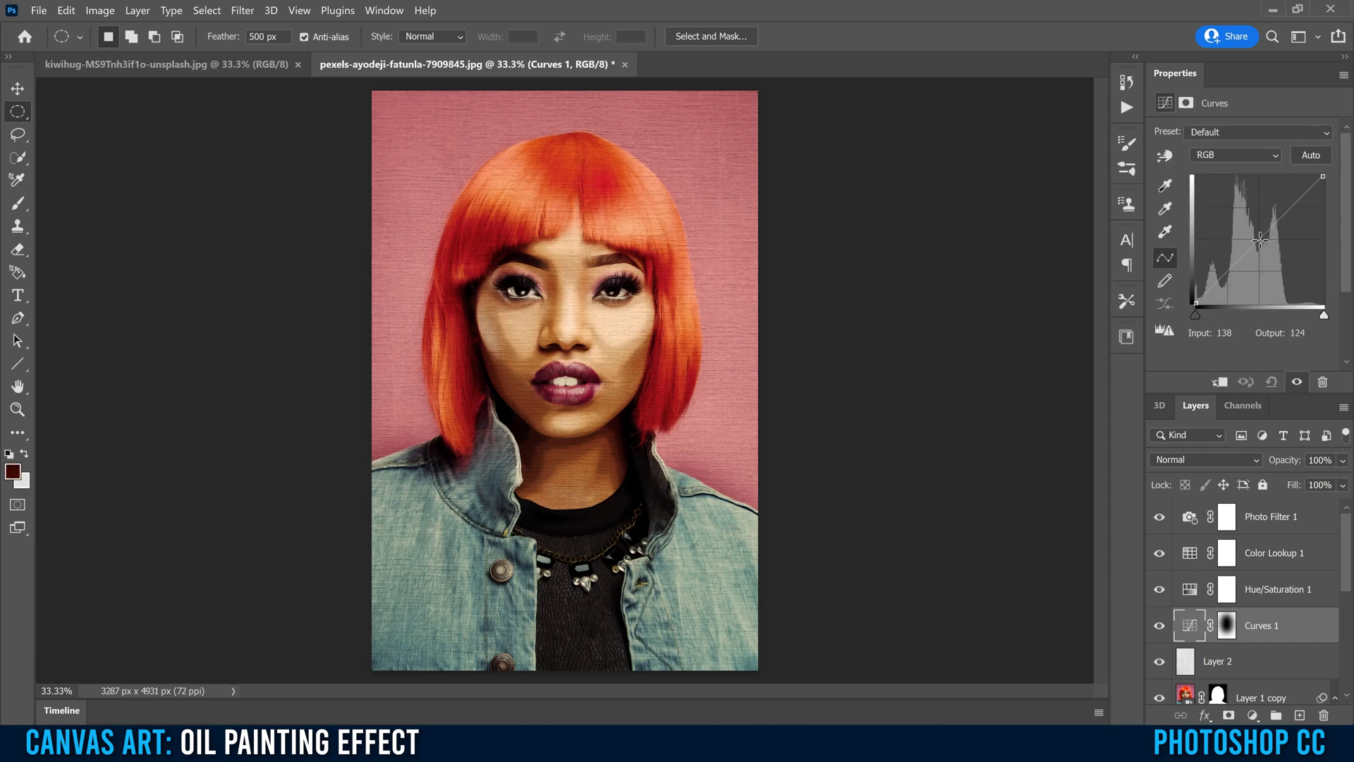
drag(1254, 244, 1272, 261)
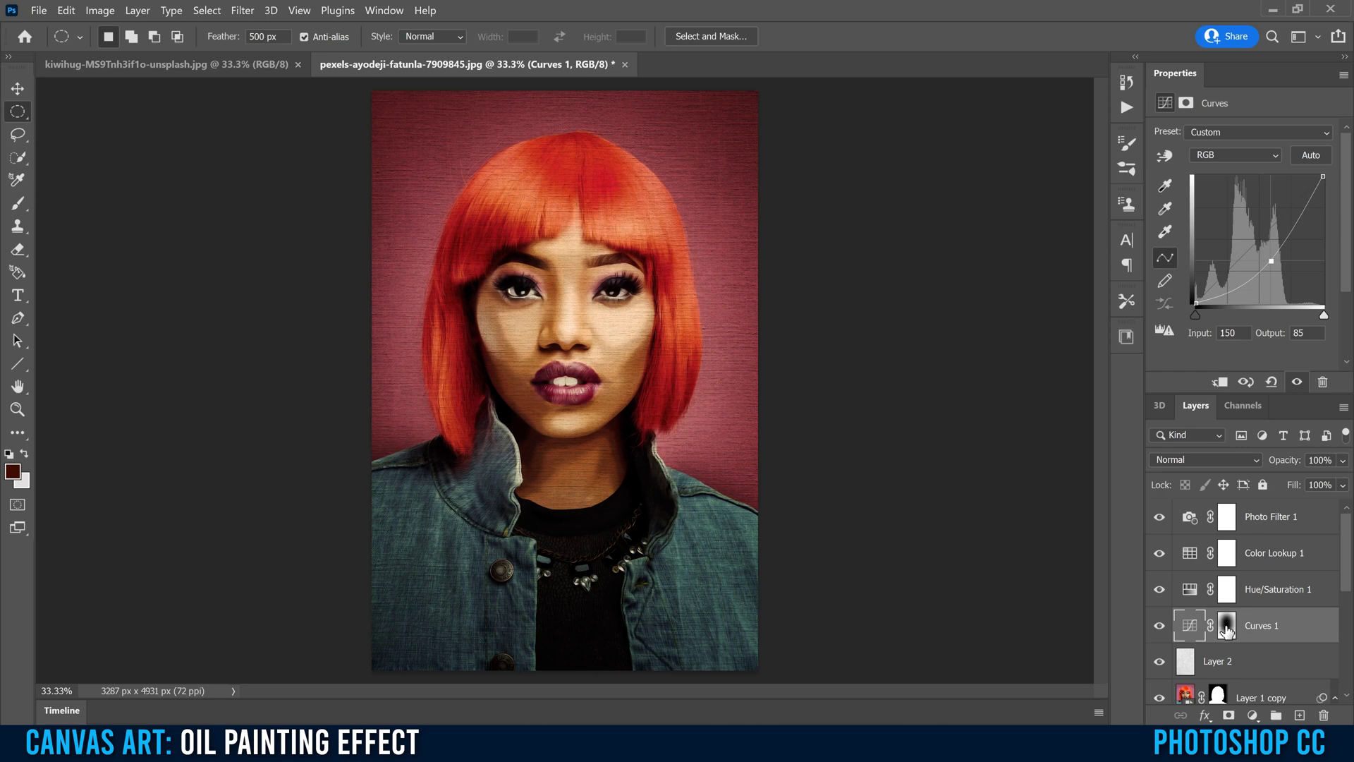
drag(1271, 261, 1273, 263)
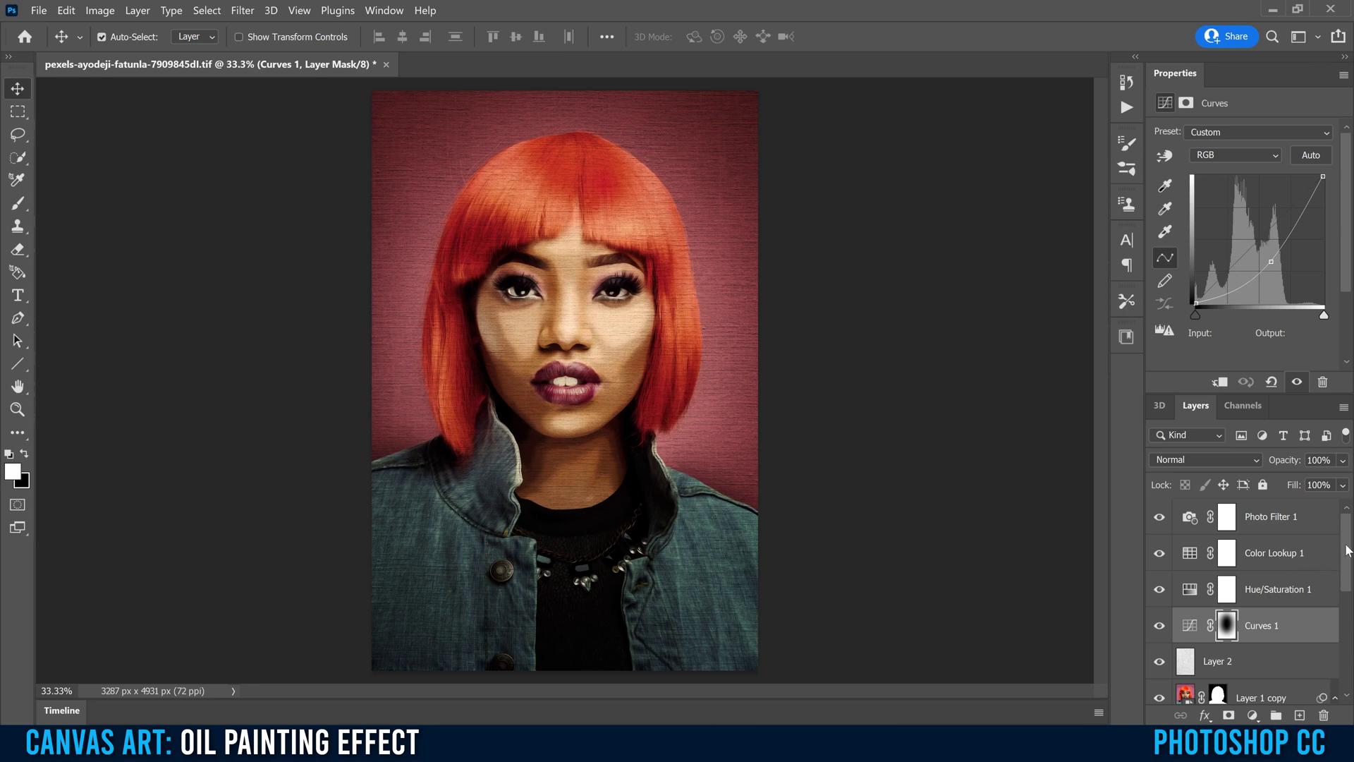
click(1277, 557)
drag(1344, 548, 1341, 625)
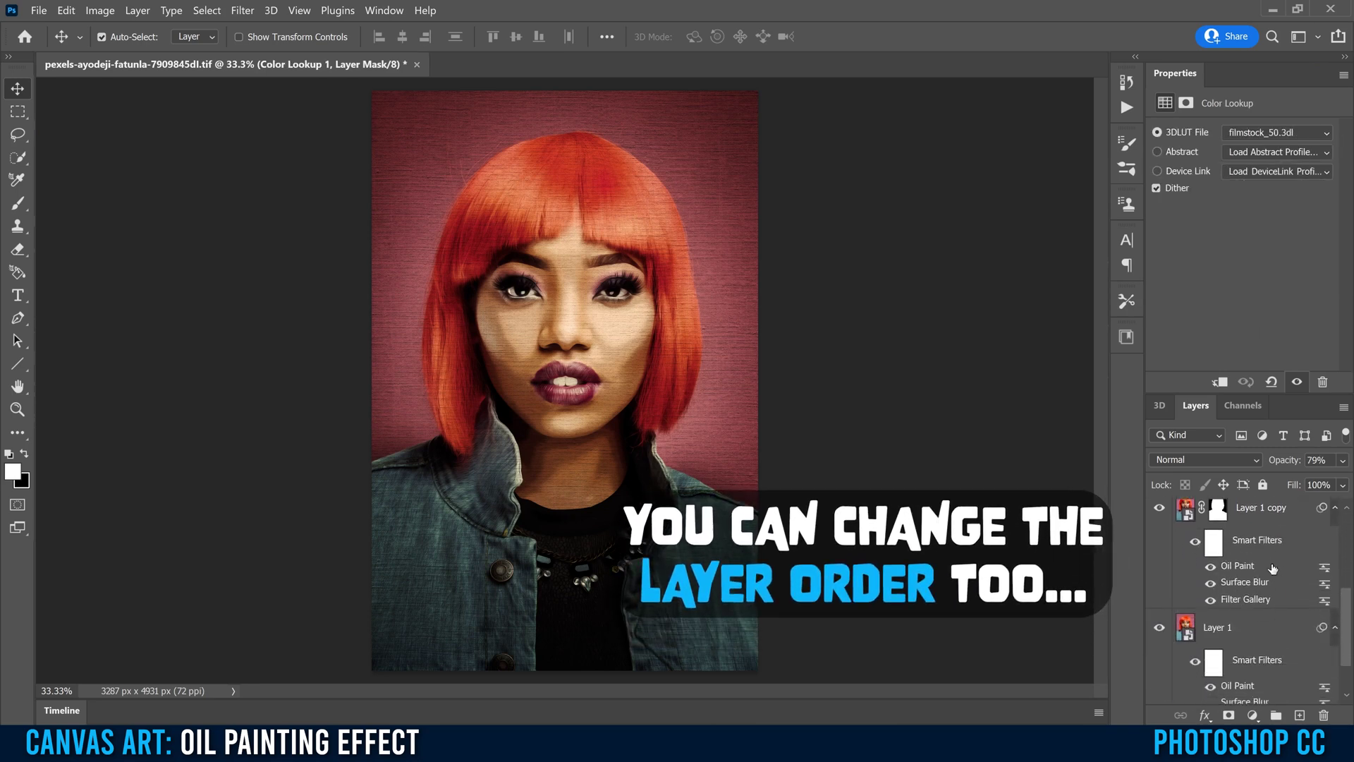
drag(1347, 628, 1349, 600)
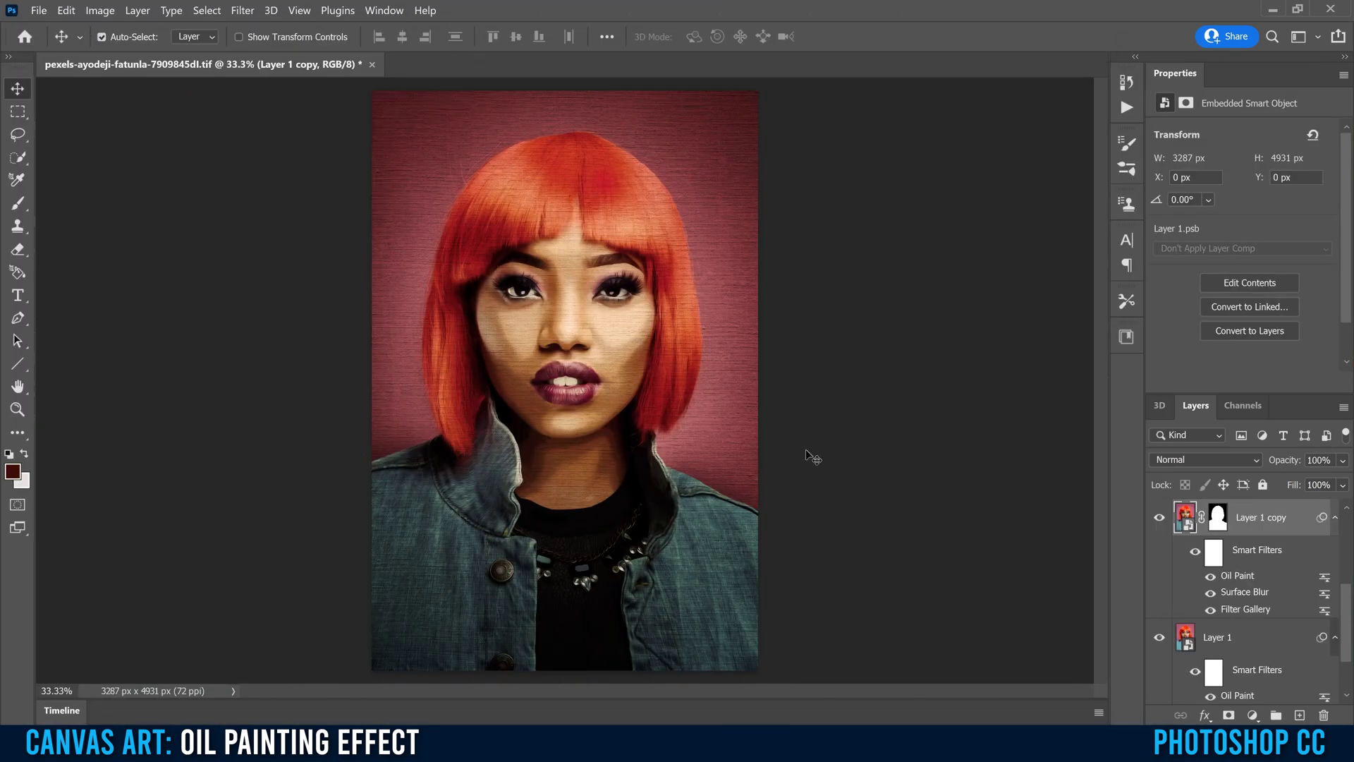
drag(1348, 614, 1349, 528)
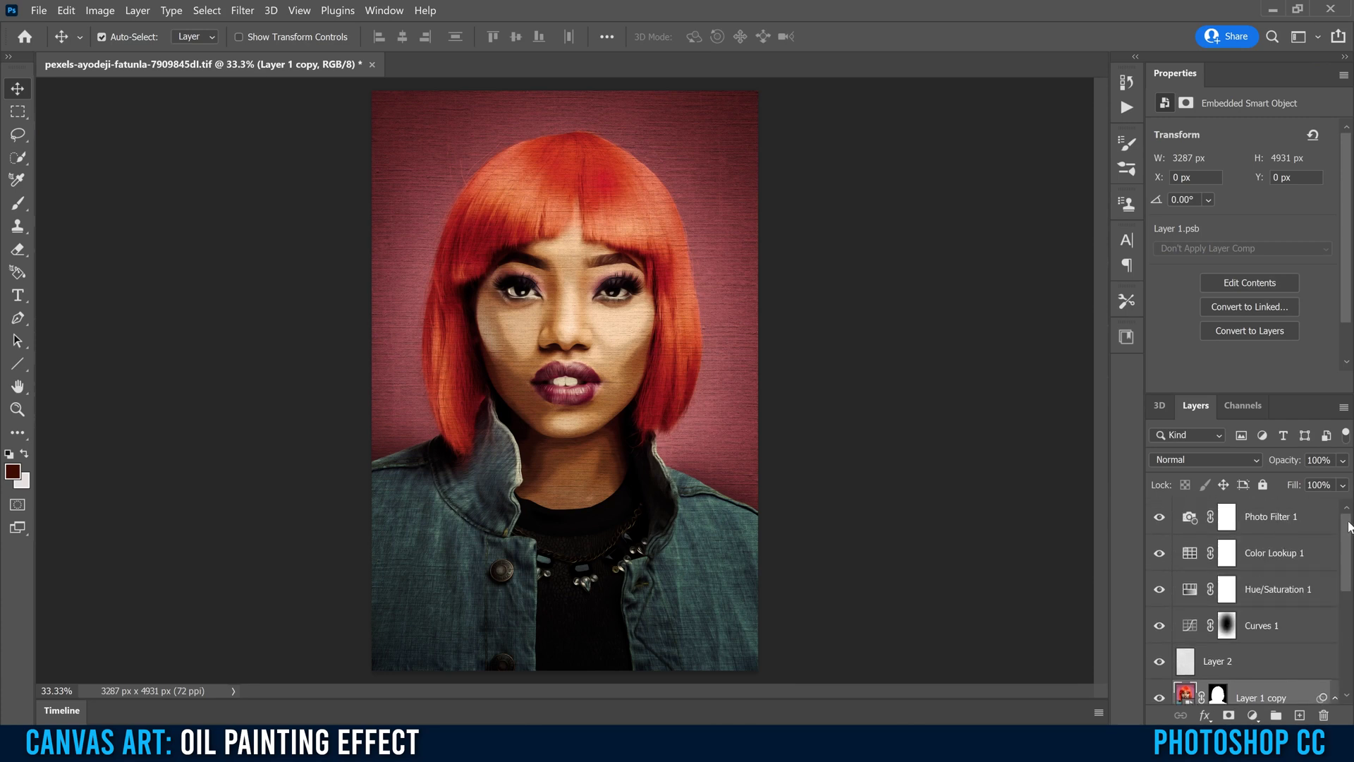
Duplicate all layers from Photo Filter 1 down to Layer 1 and merge the copies into a single layer.
click(1259, 520)
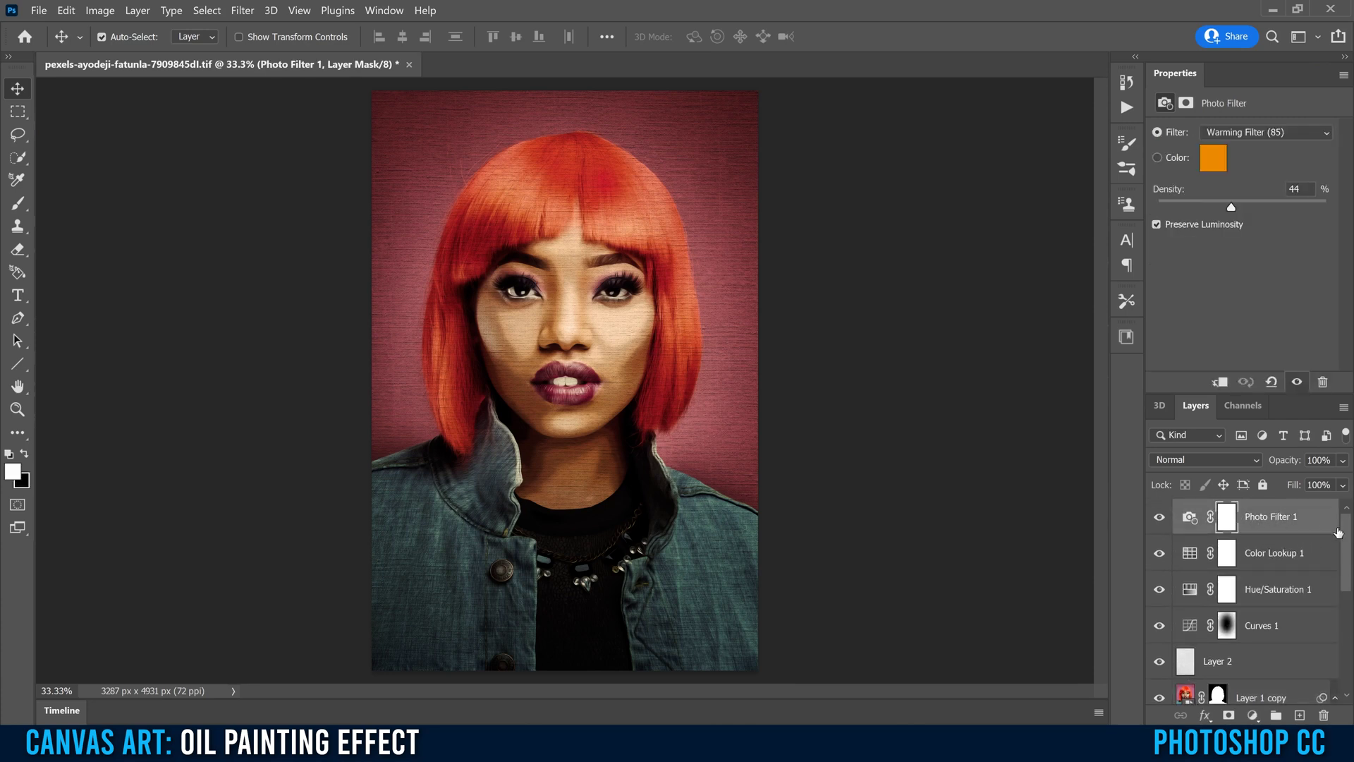
drag(1347, 536, 1342, 653)
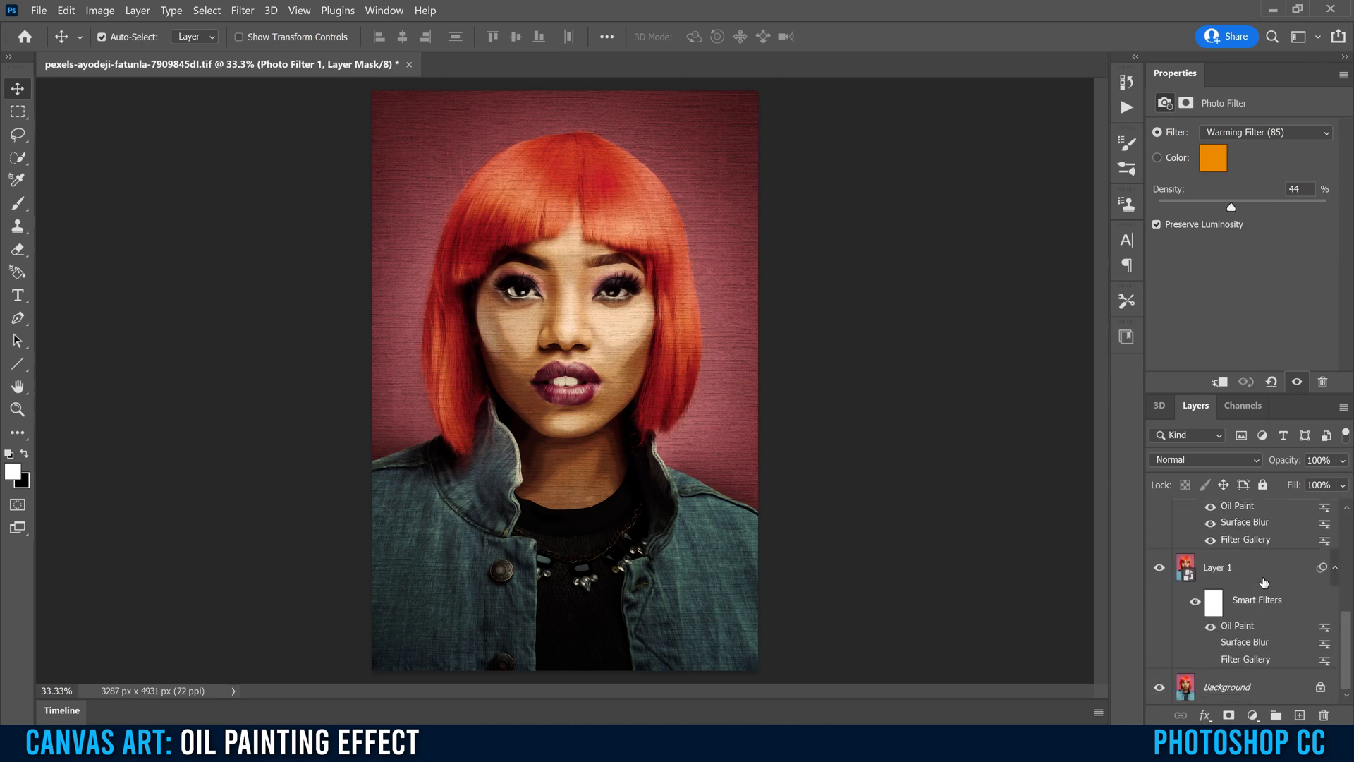
click(1231, 569)
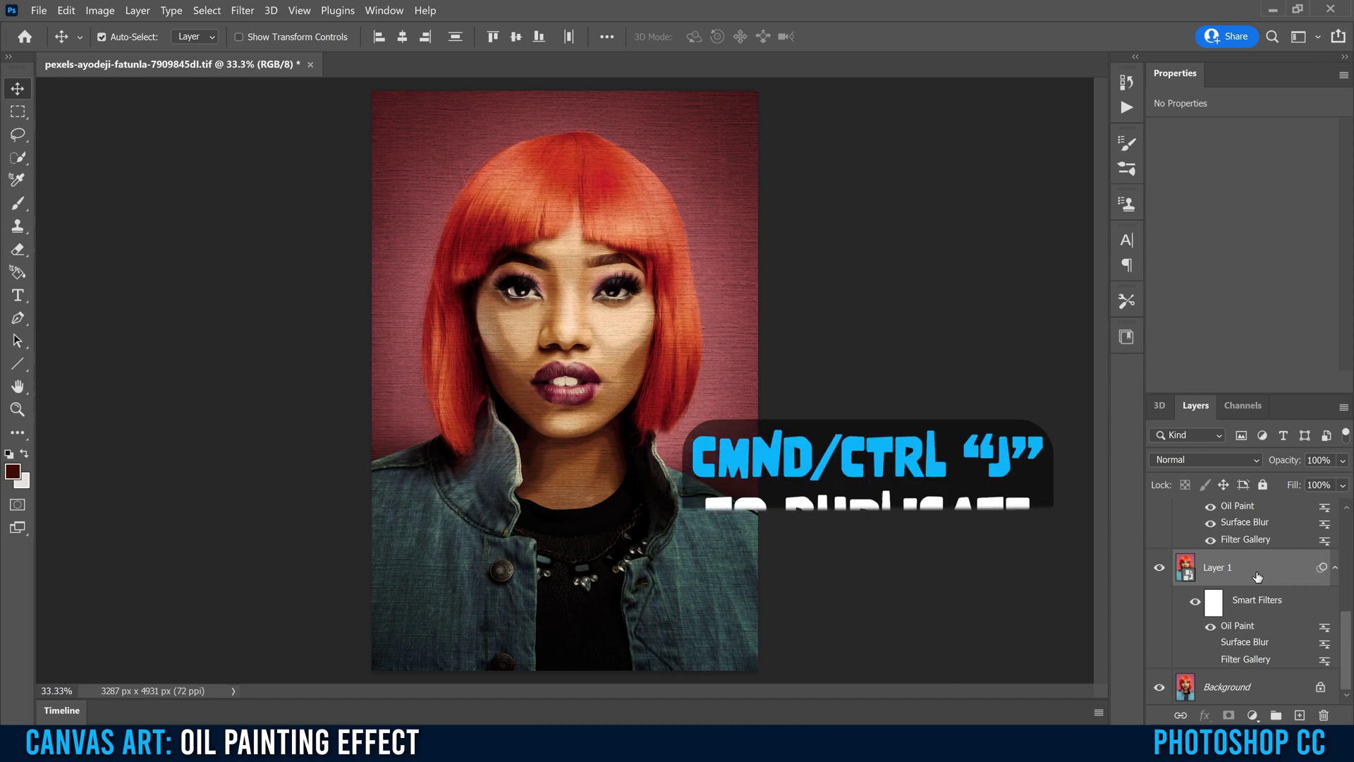
key(ctrl+j)
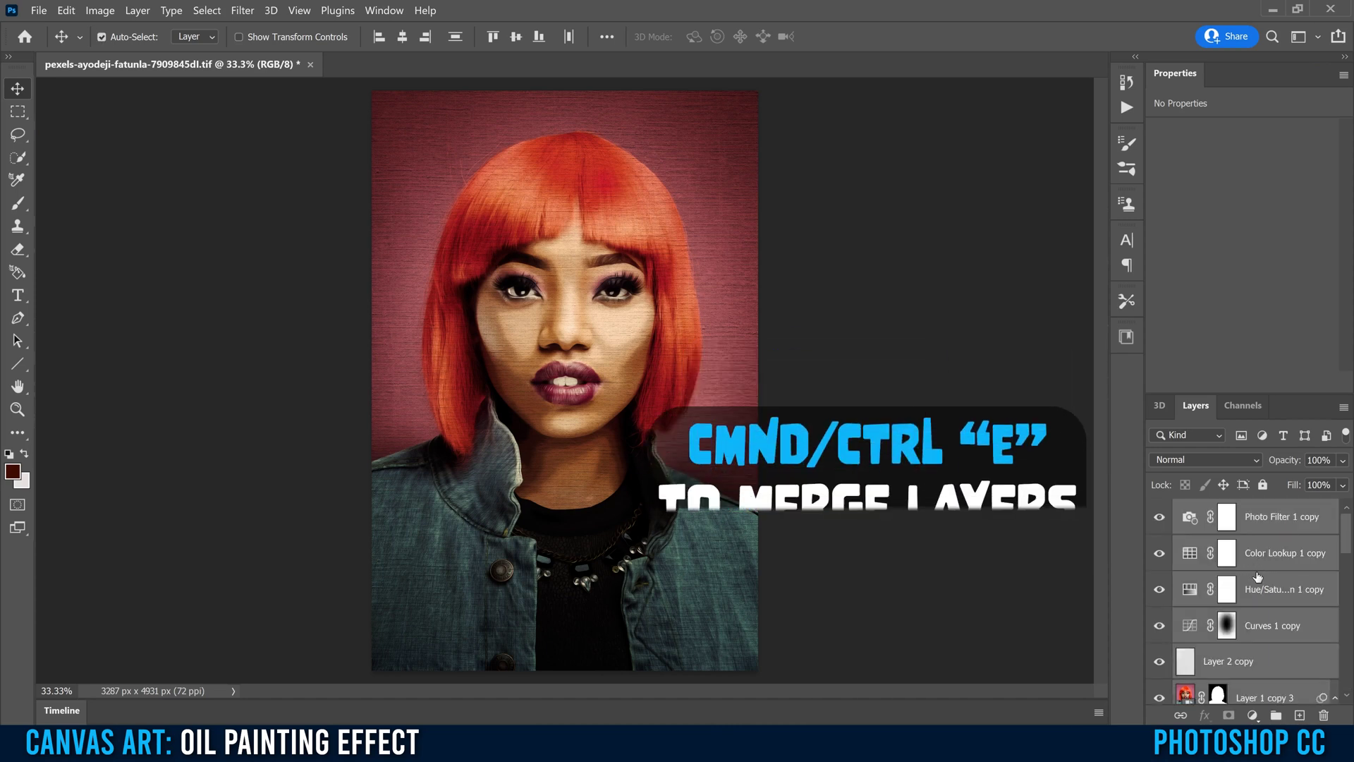
key(ctrl+e)
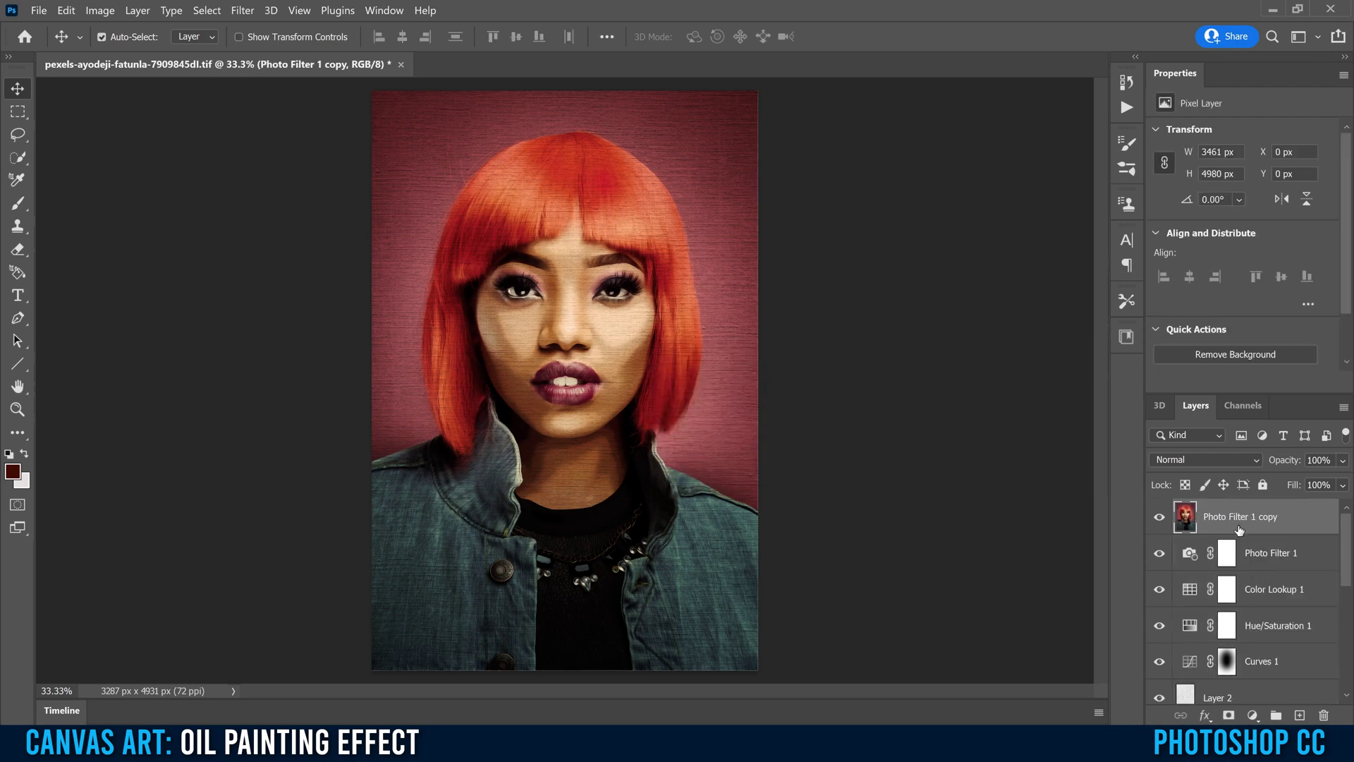
Convert the merged copy to a smart object and open it in the Camera Raw Filter.
right_click(1300, 515)
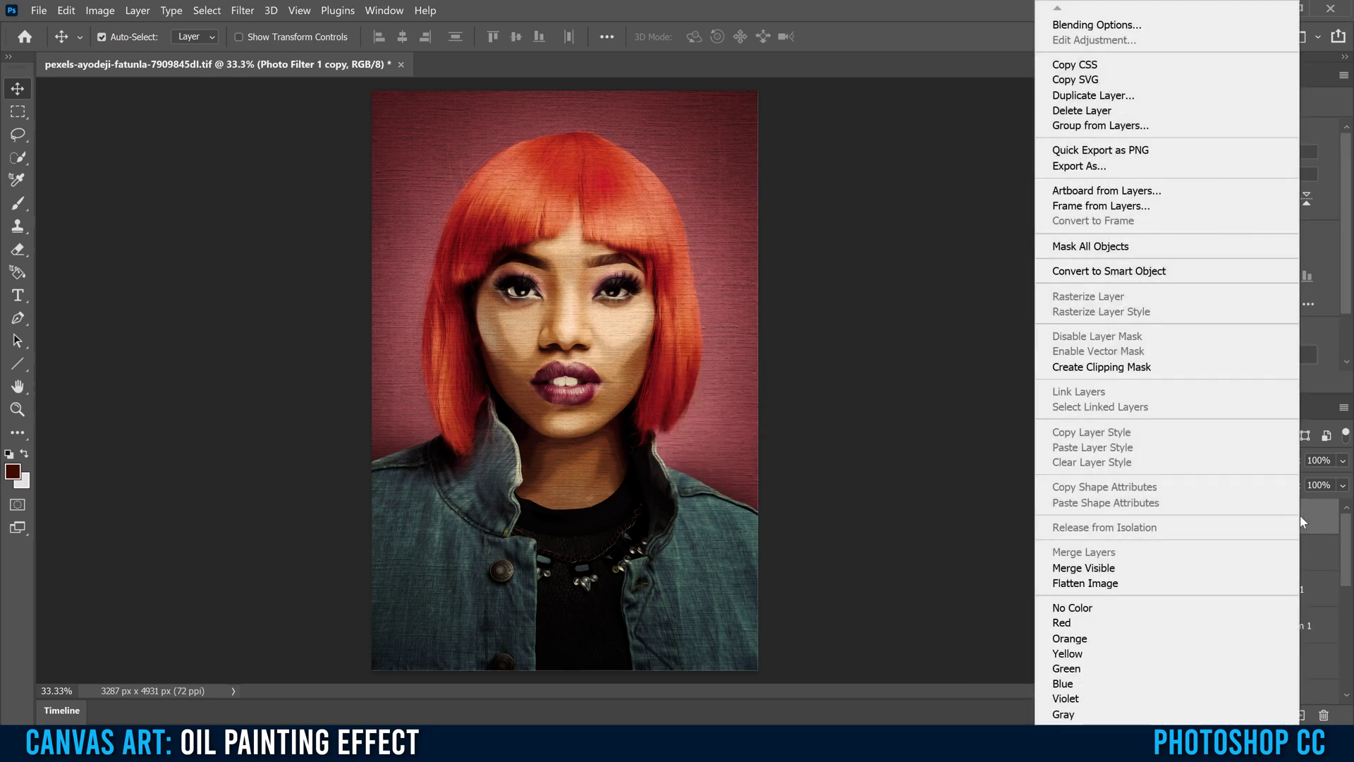
click(1138, 274)
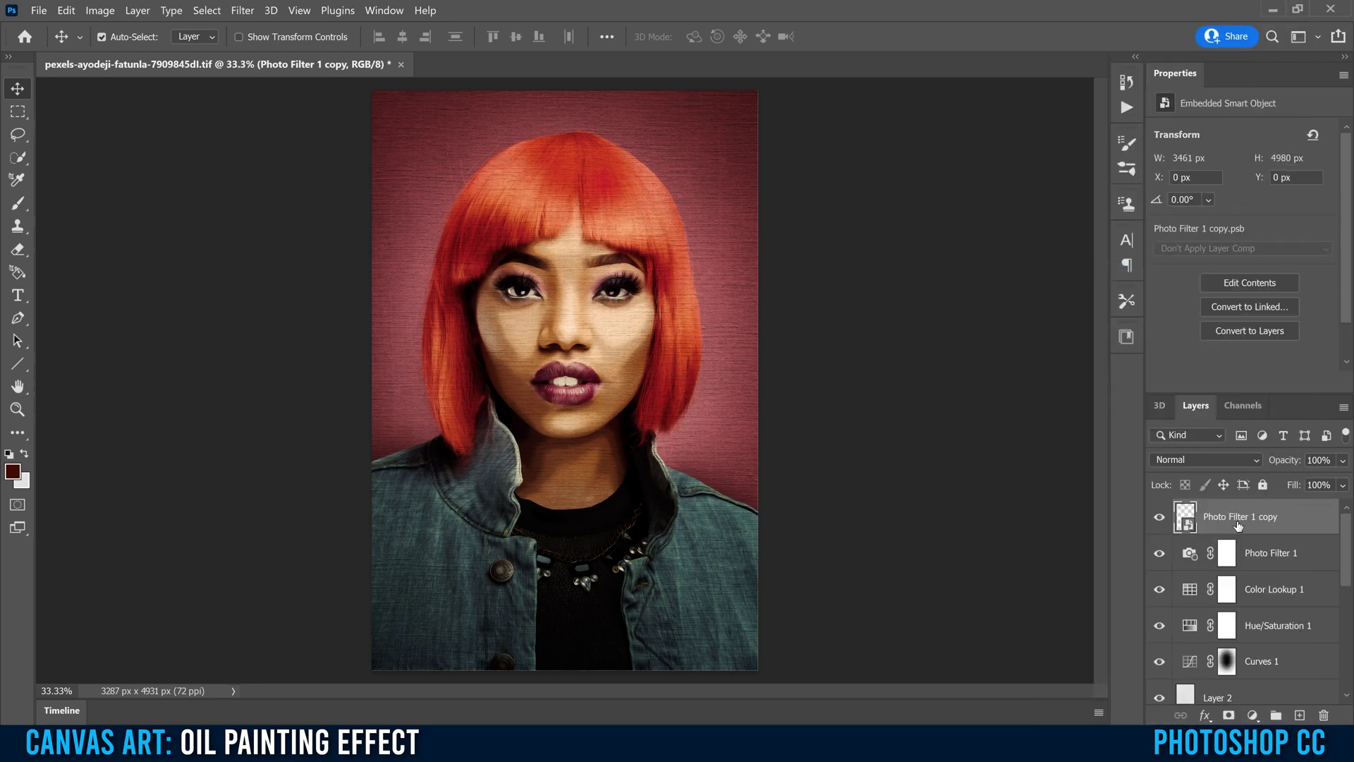
click(242, 10)
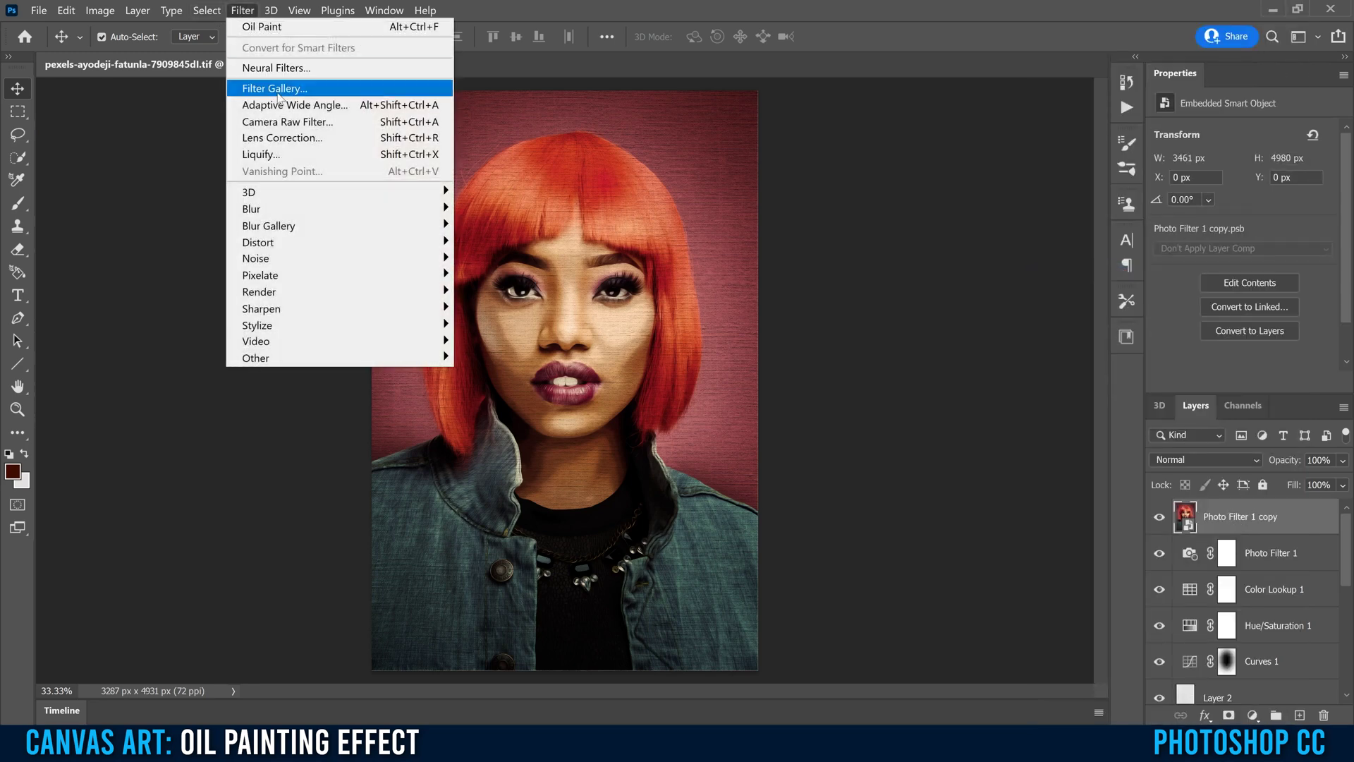
click(288, 125)
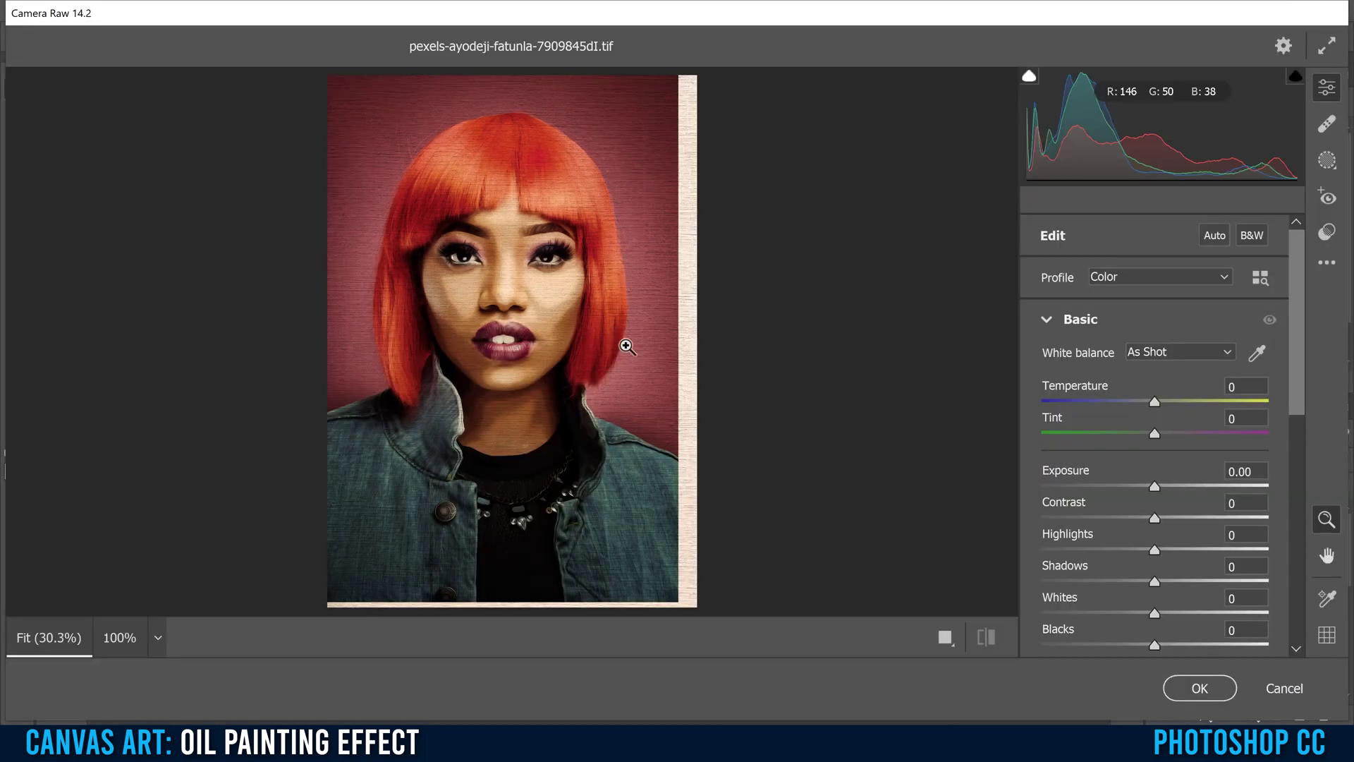
In the Camera Raw basic adjustments, set Clarity to +50 and Texture to -21.
click(1046, 321)
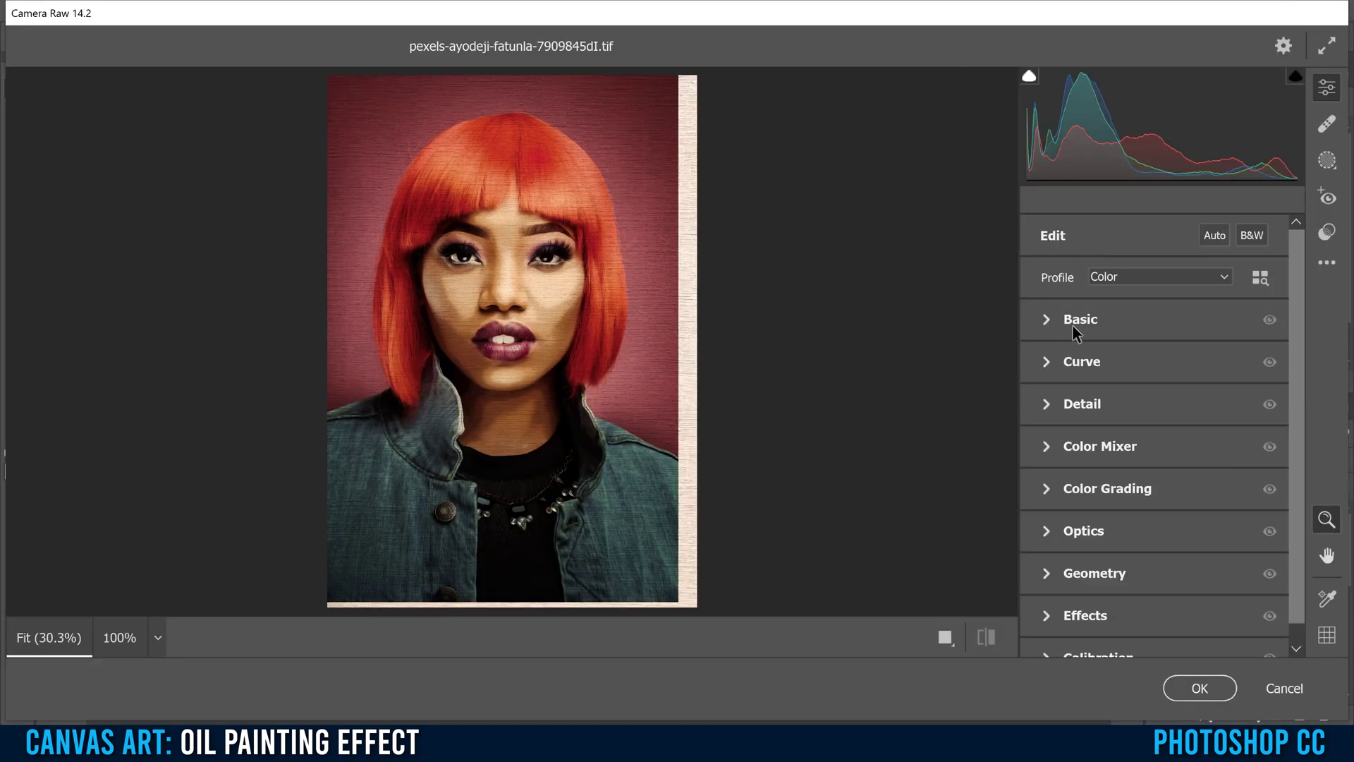
click(1047, 321)
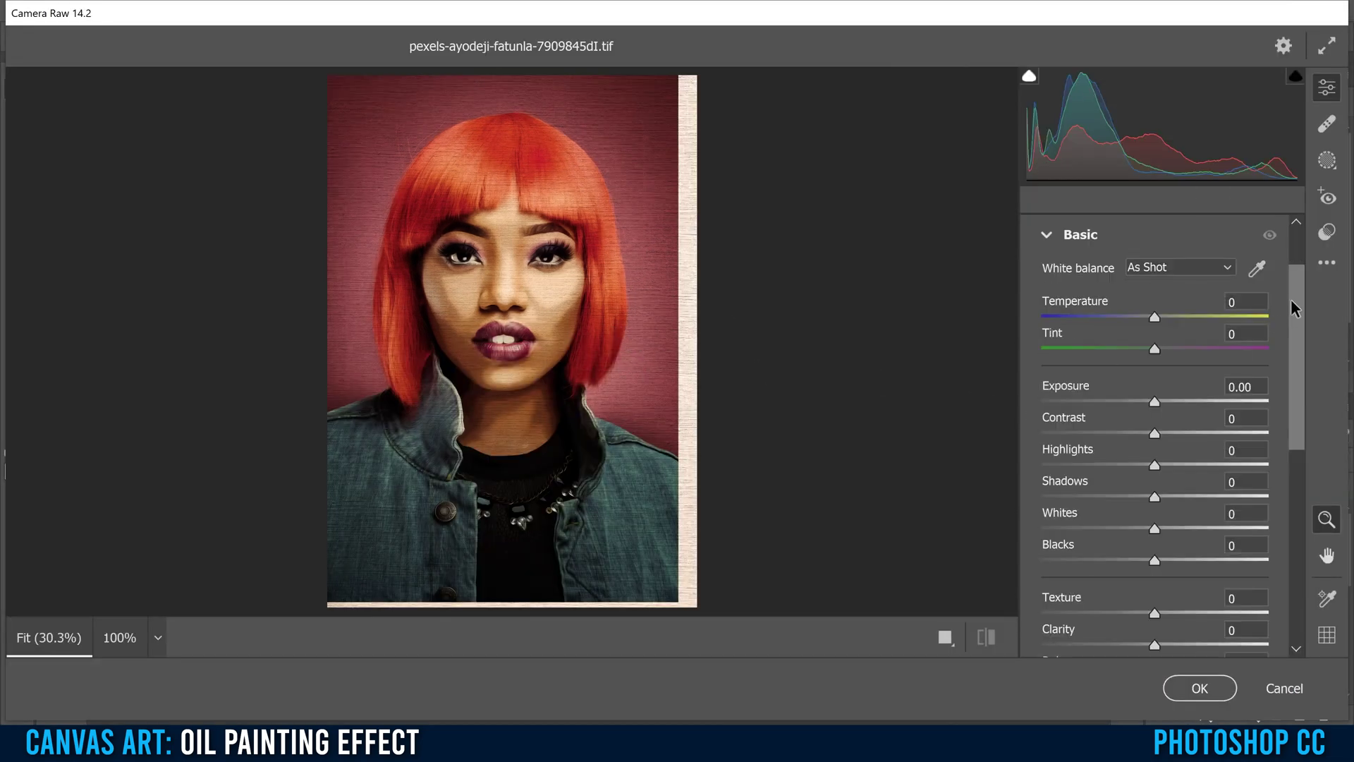
scroll(1291, 299, down, 3)
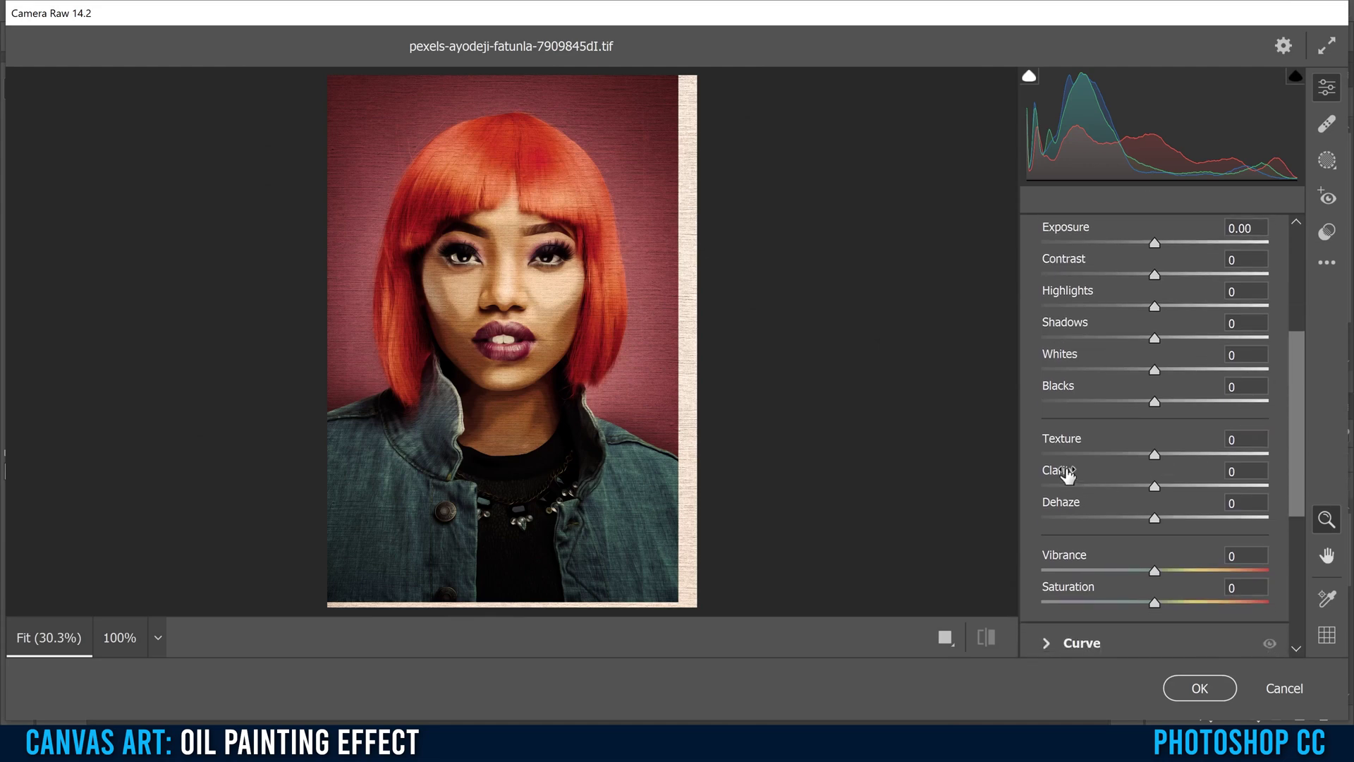
drag(1178, 483, 1301, 485)
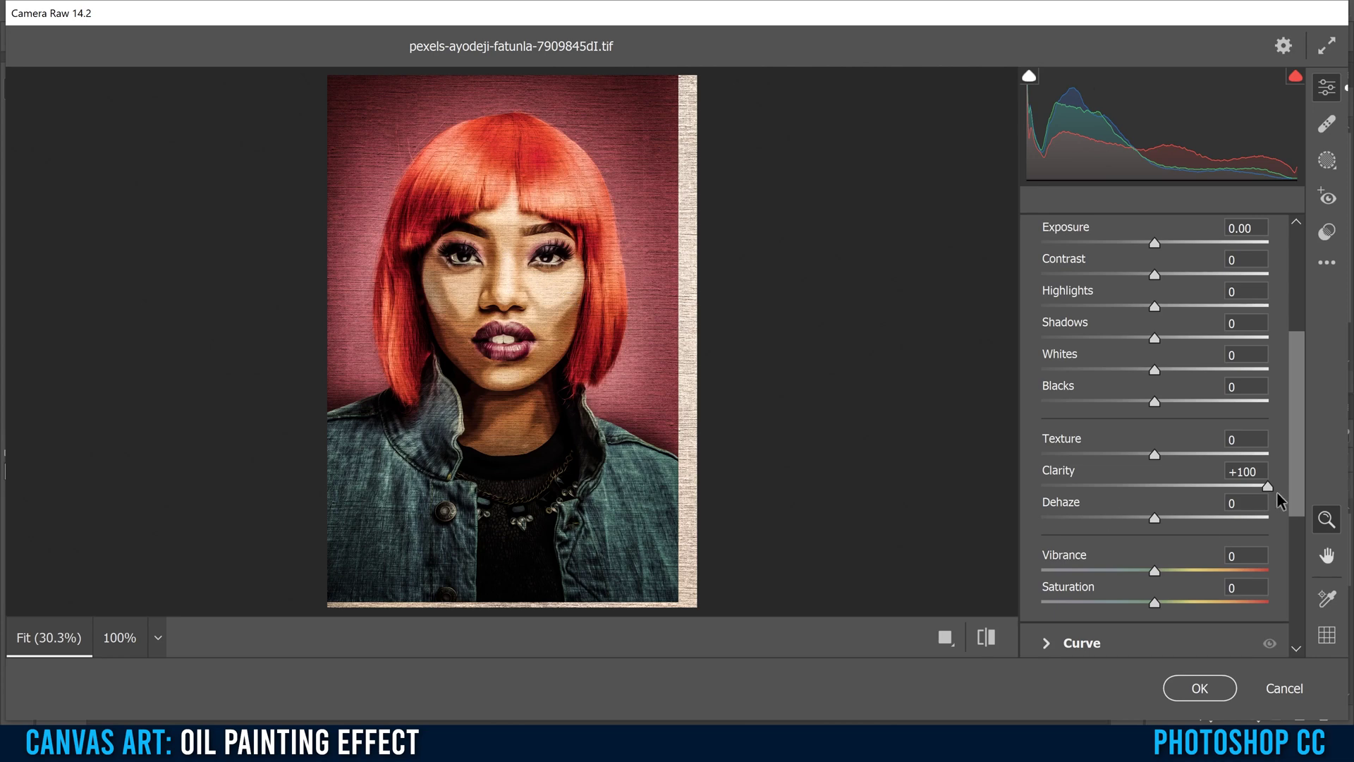
drag(1268, 487, 1261, 457)
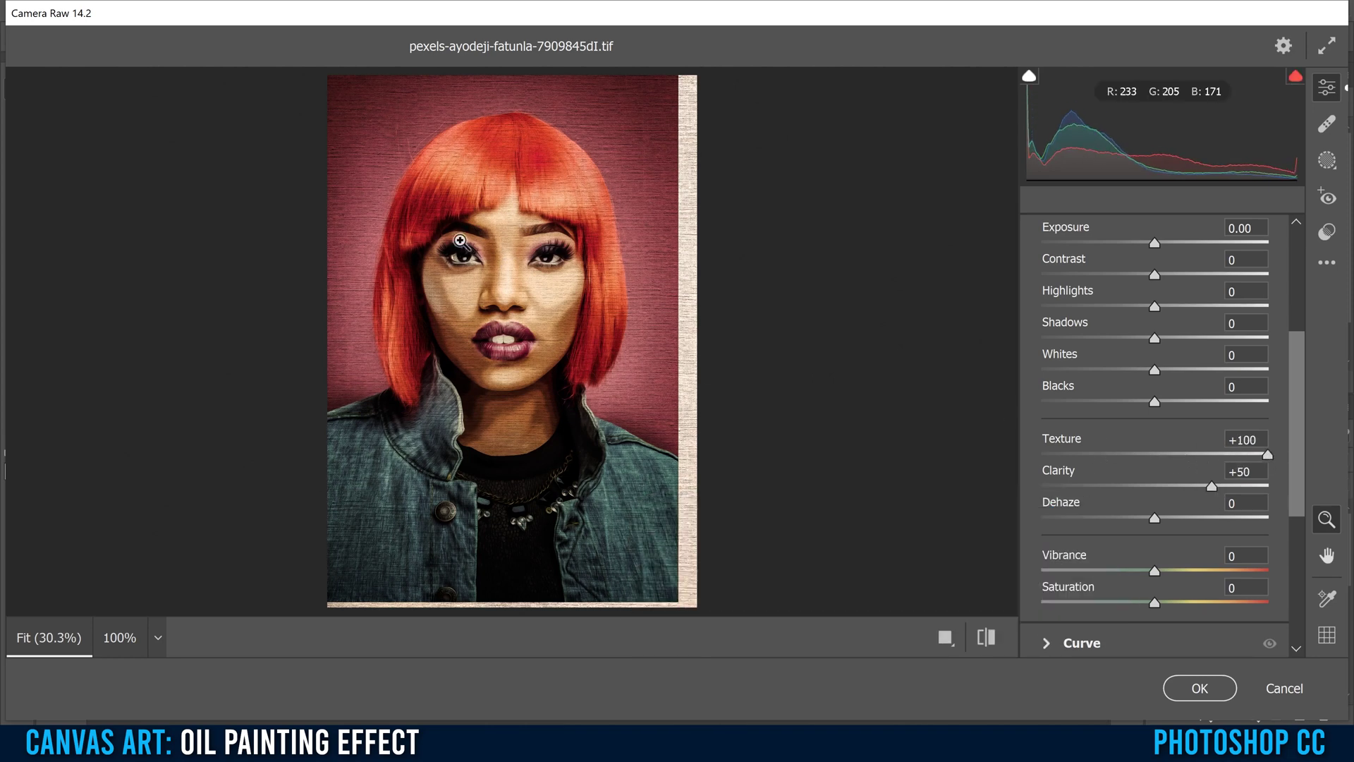
drag(1267, 457, 1124, 461)
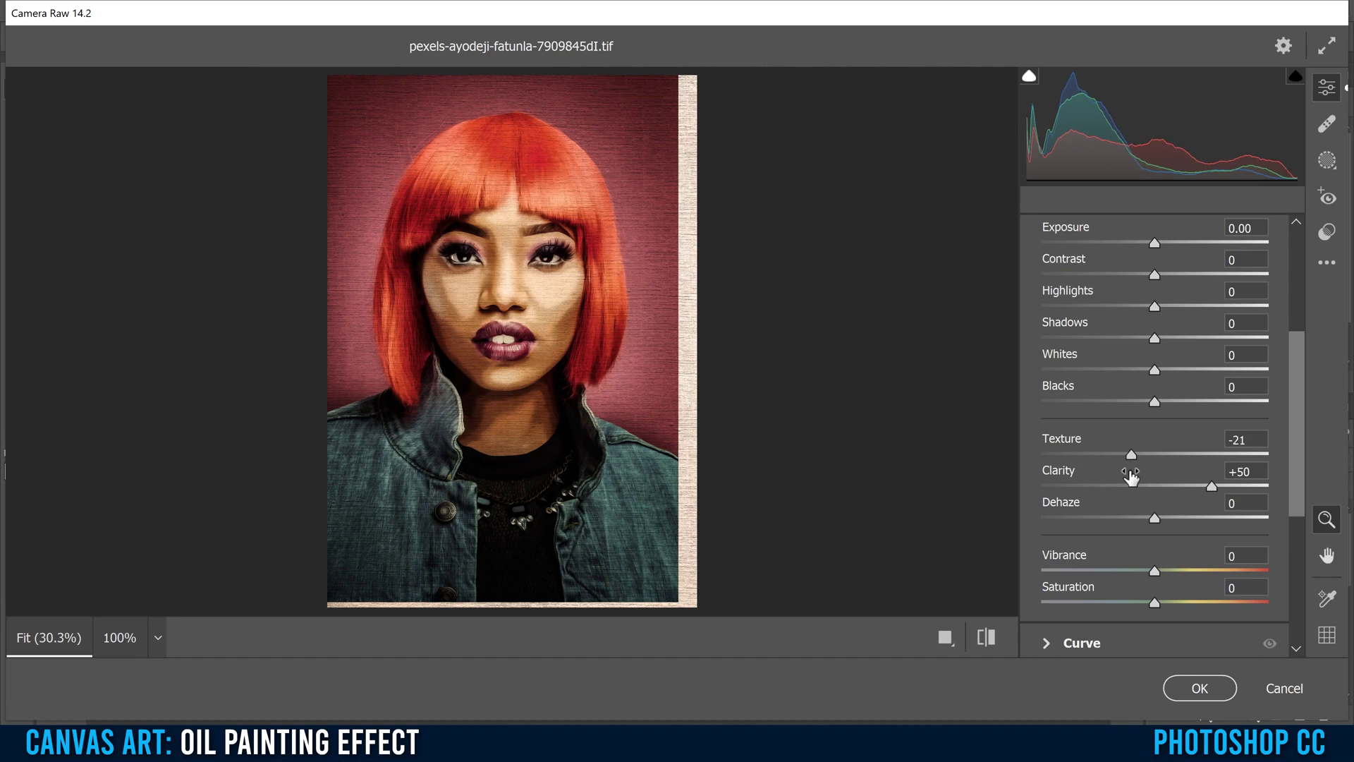
drag(1295, 486, 1295, 488)
scroll(1121, 493, down, 3)
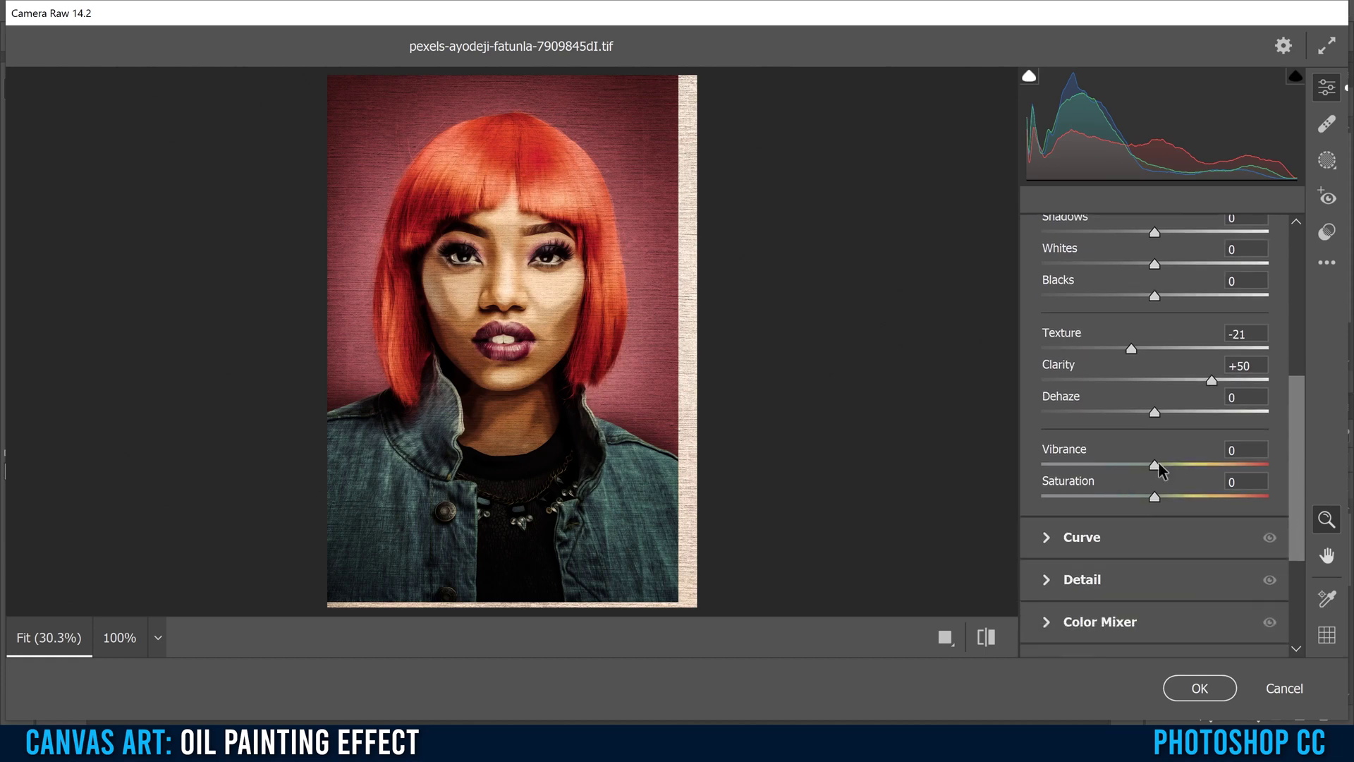
Set Vibrance to +36, Saturation to -7 and Shadows to +65 in the basic adjustments and apply the Camera Raw Filter.
drag(1166, 464, 1146, 498)
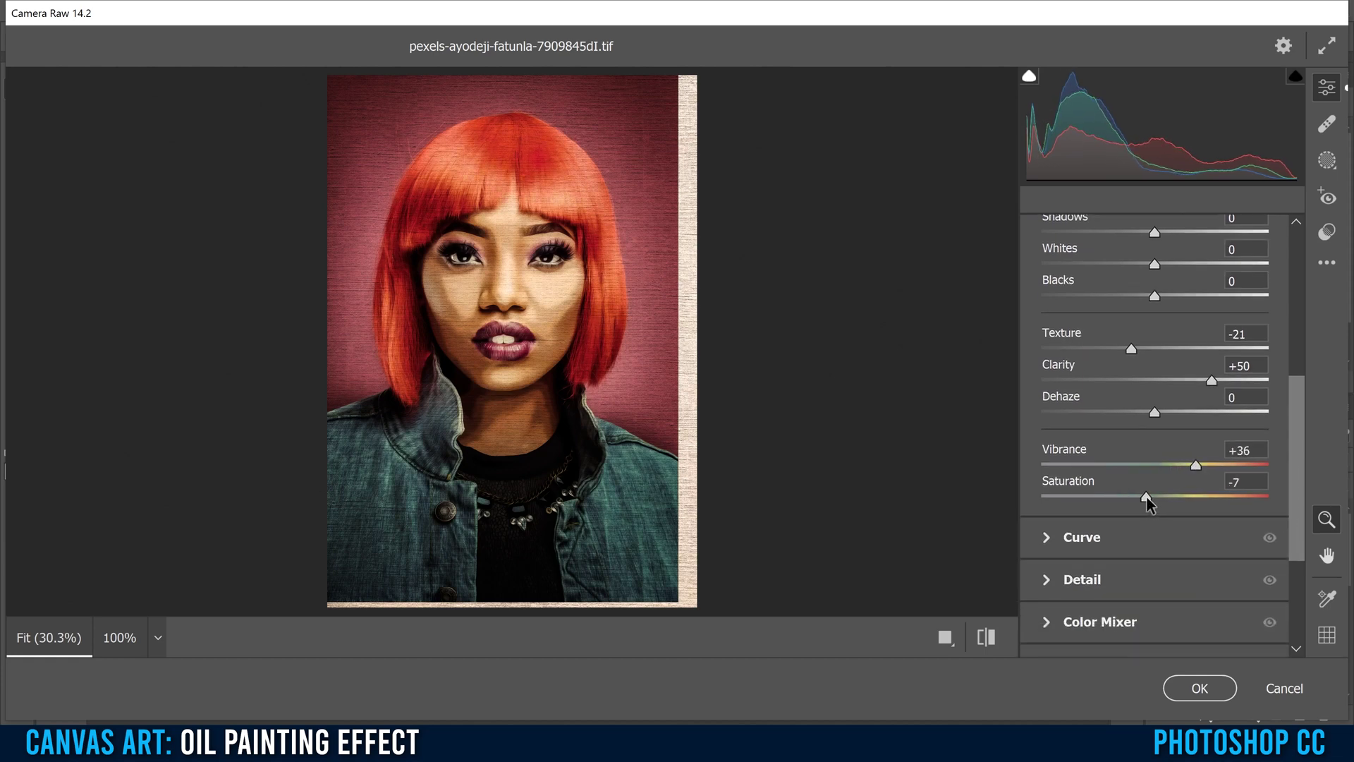
drag(1296, 505, 1298, 409)
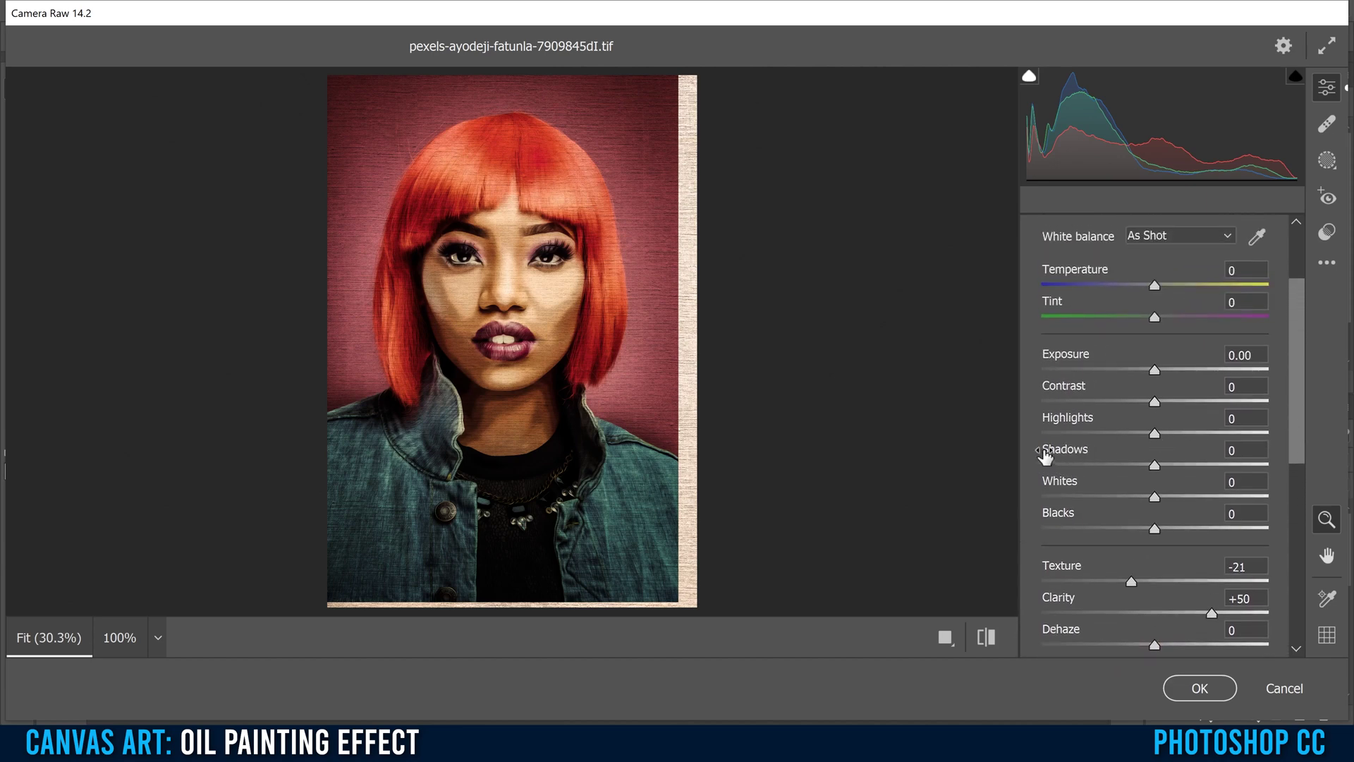
drag(1154, 462, 1302, 462)
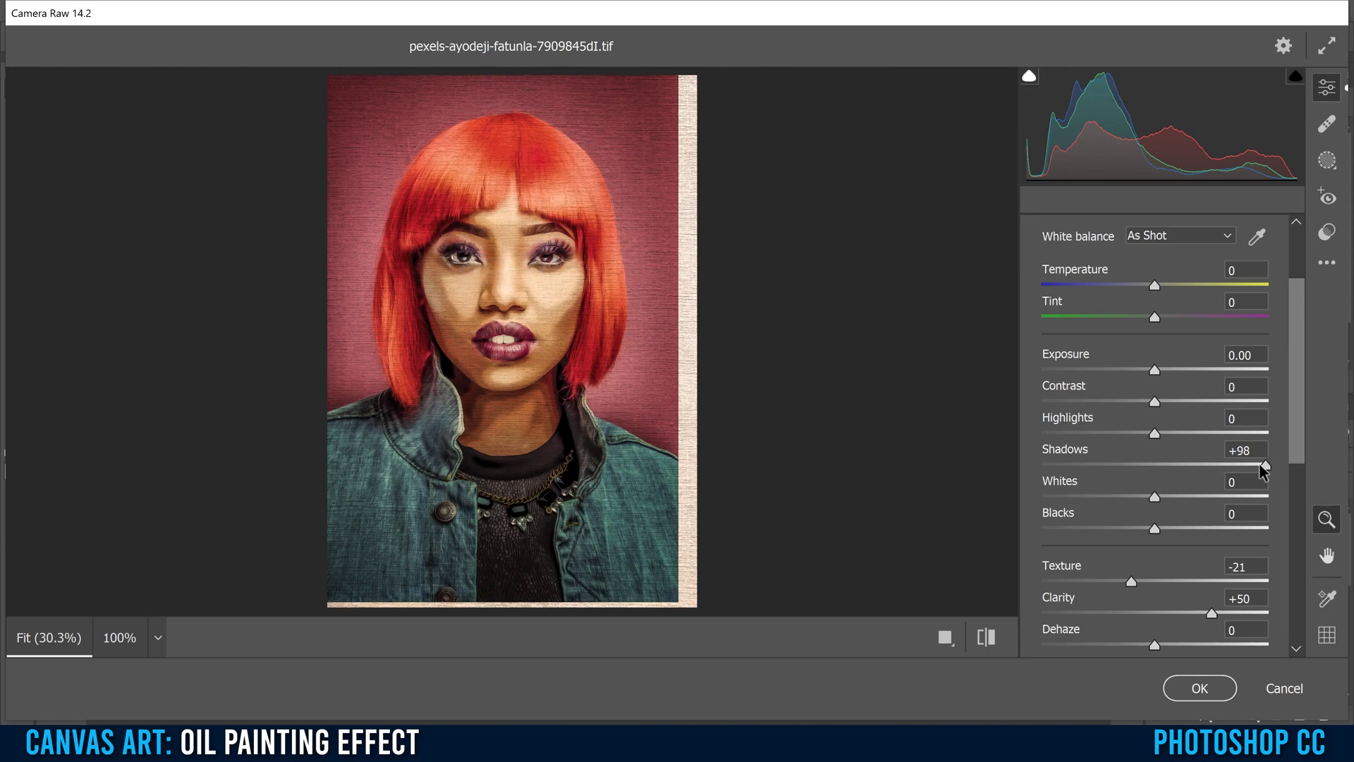
drag(1264, 469, 1227, 469)
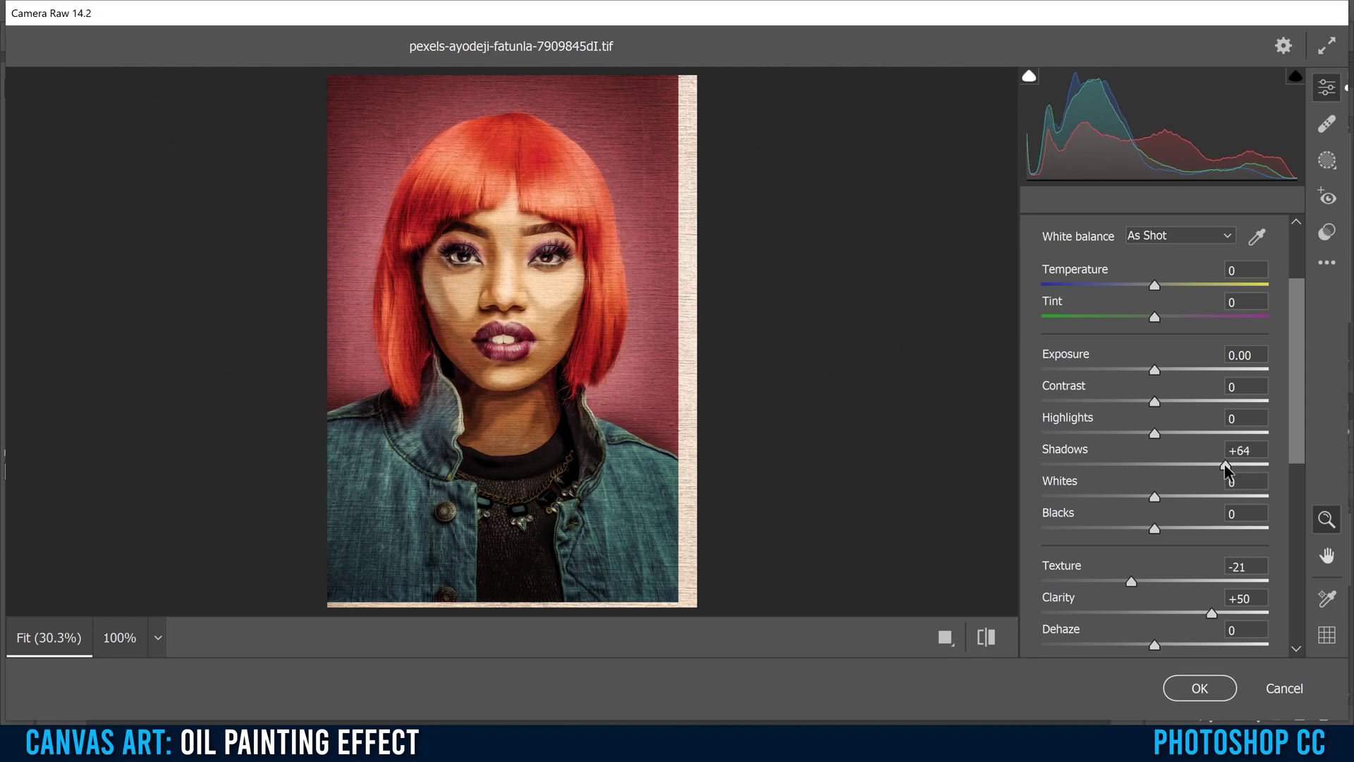
drag(1227, 469, 1228, 469)
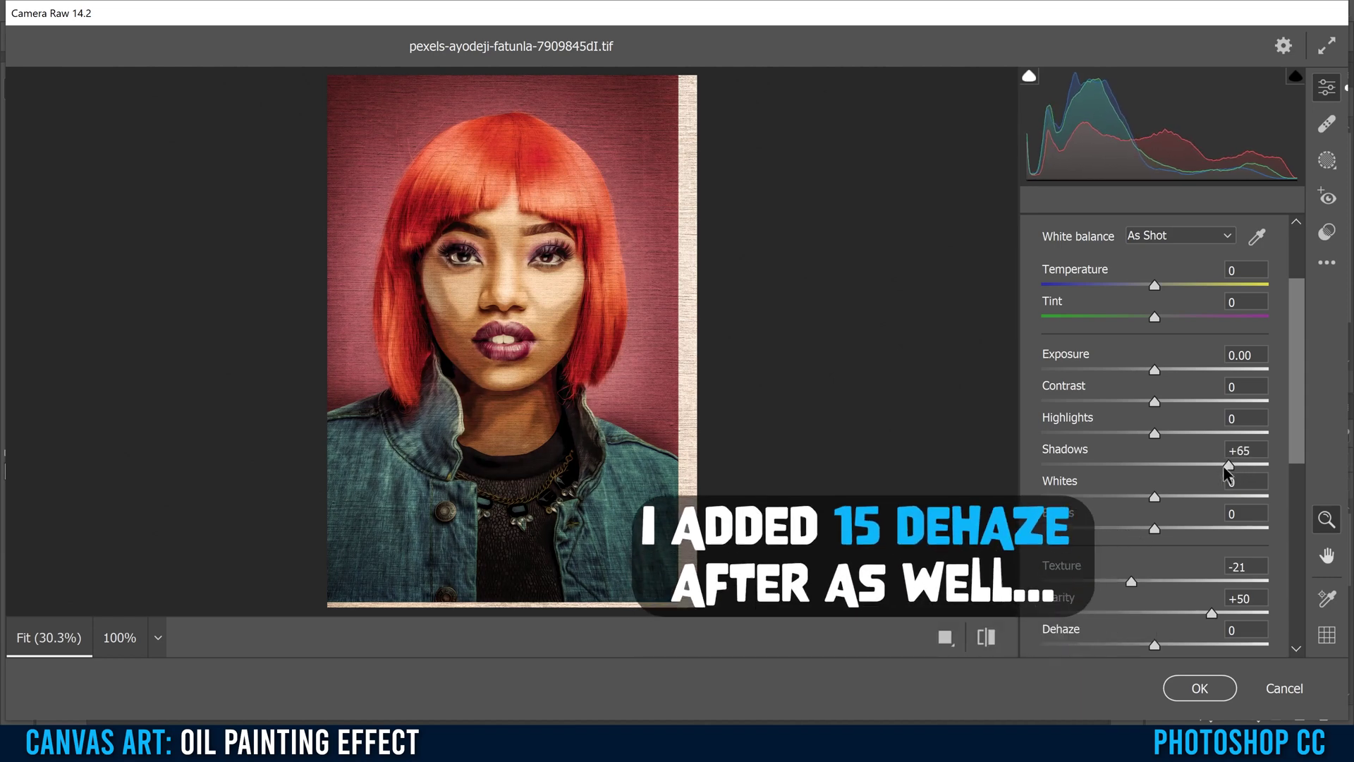
drag(1292, 328, 1292, 397)
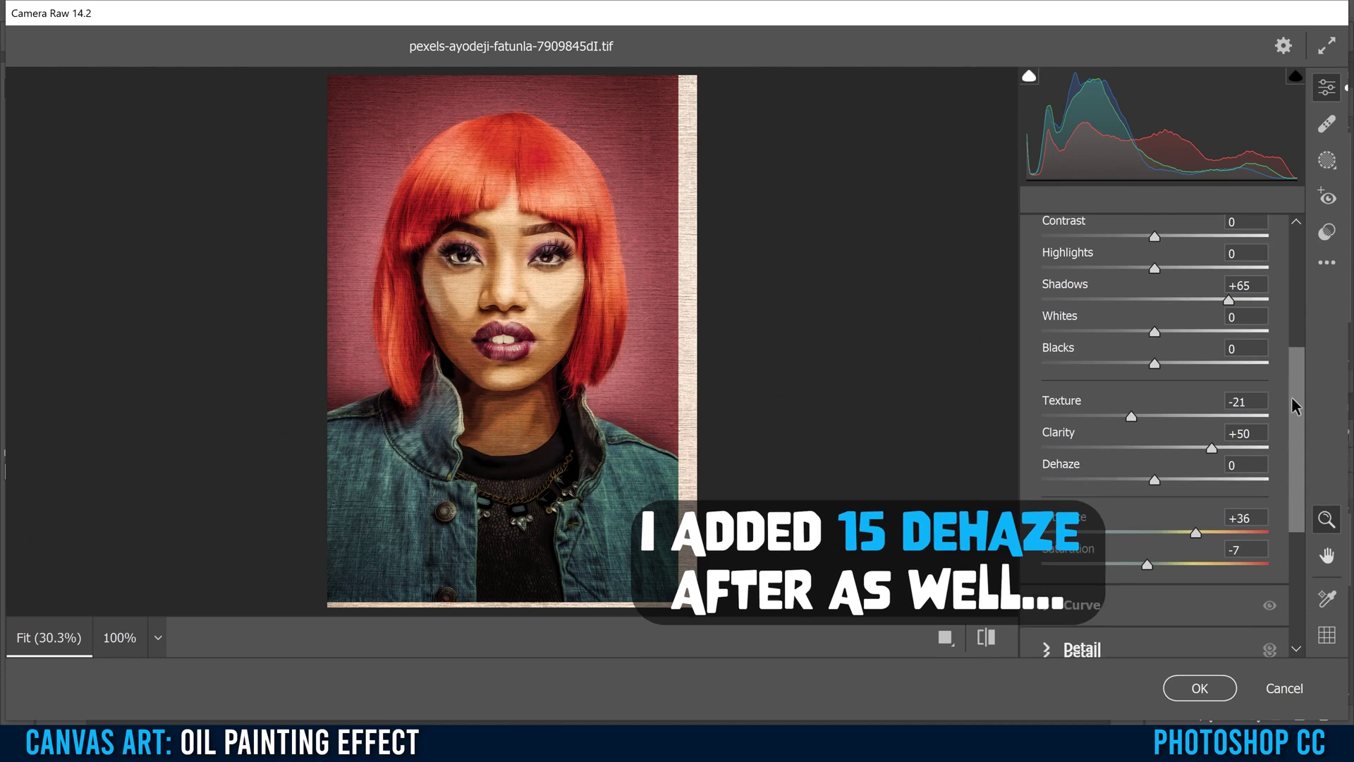
click(1200, 688)
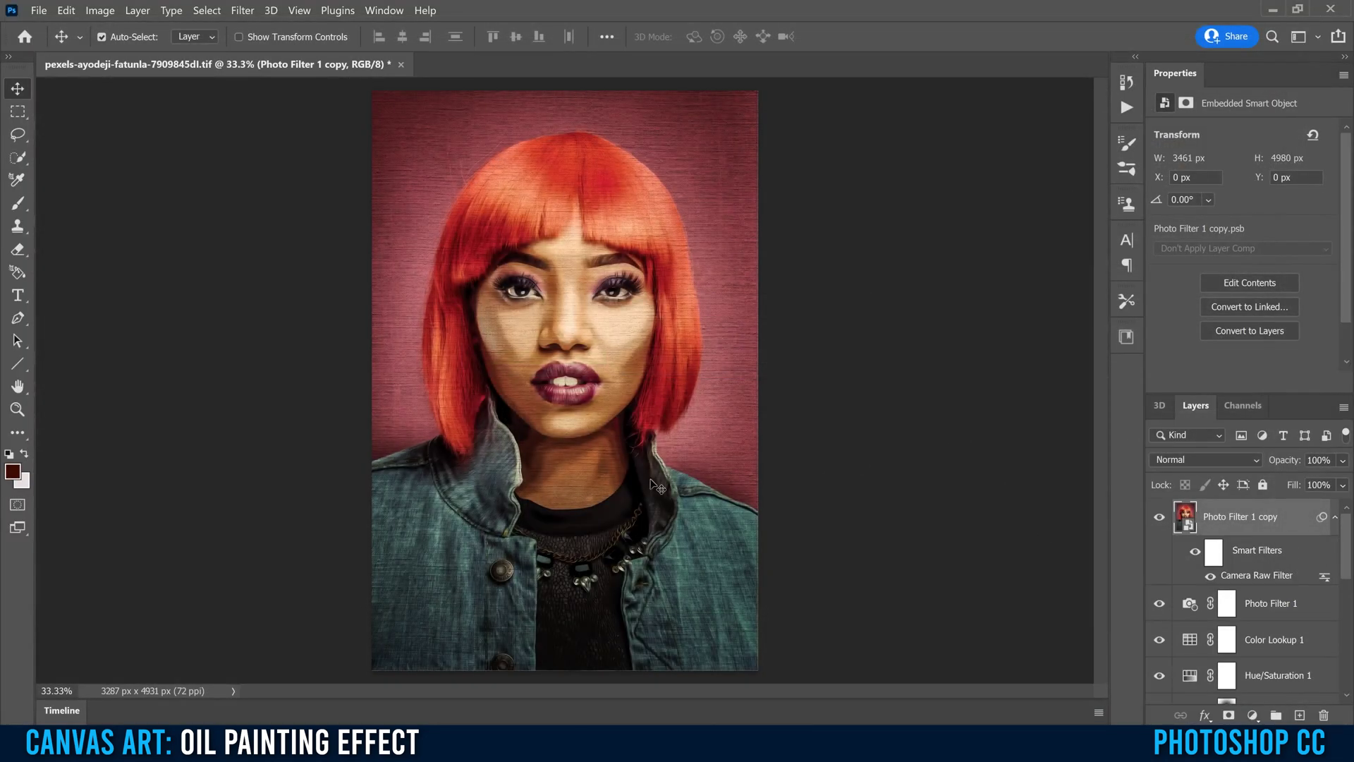
Compare the portrait with the Photo Filter 1 copy layer hidden and shown, and locate the Background layer for a comparison with the original.
click(1159, 519)
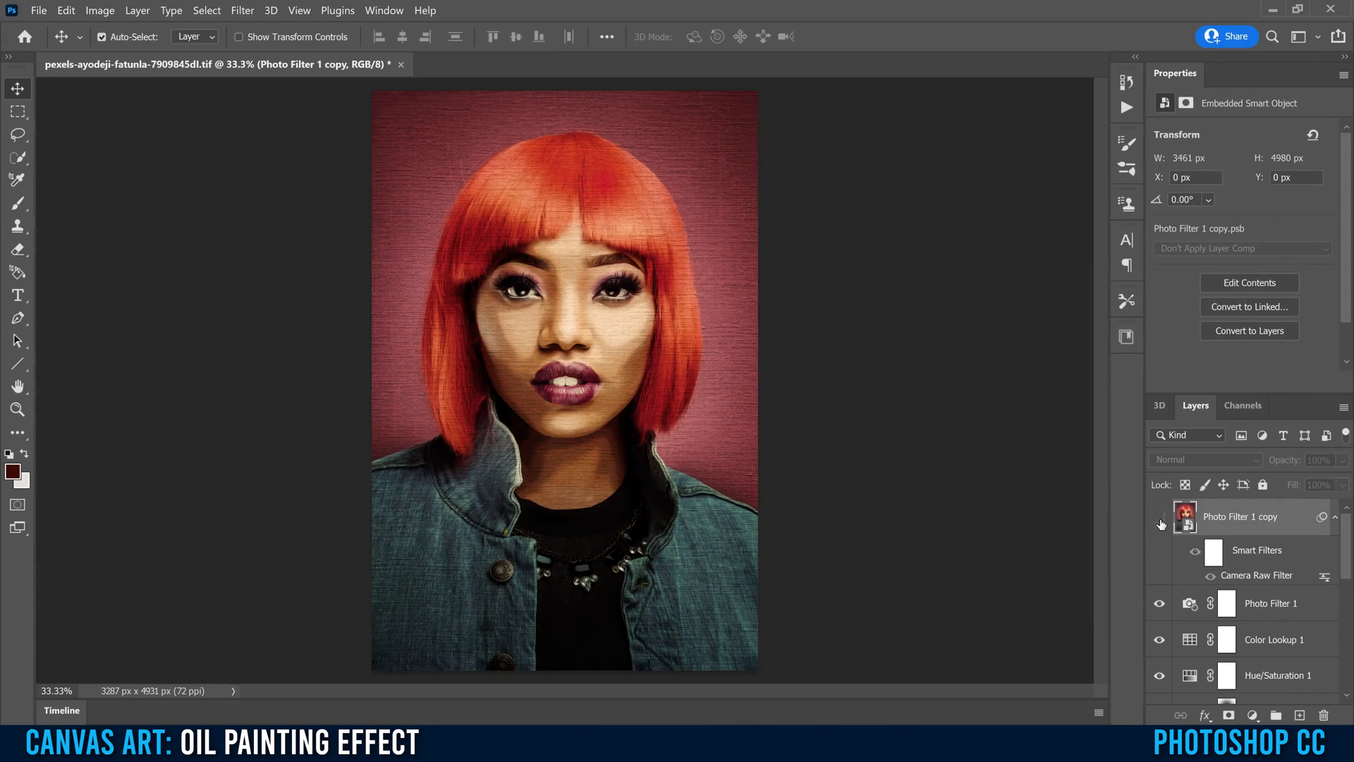
click(1159, 519)
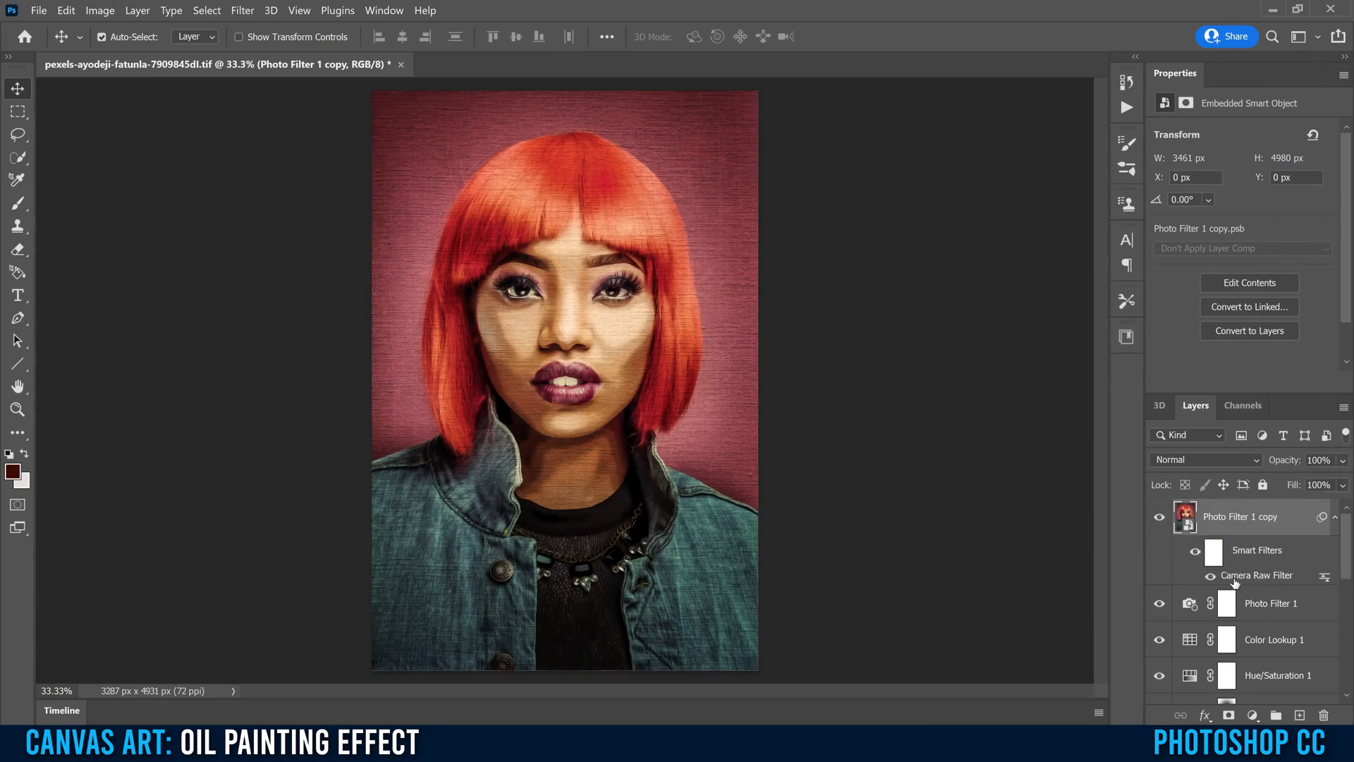
drag(1347, 534, 1347, 678)
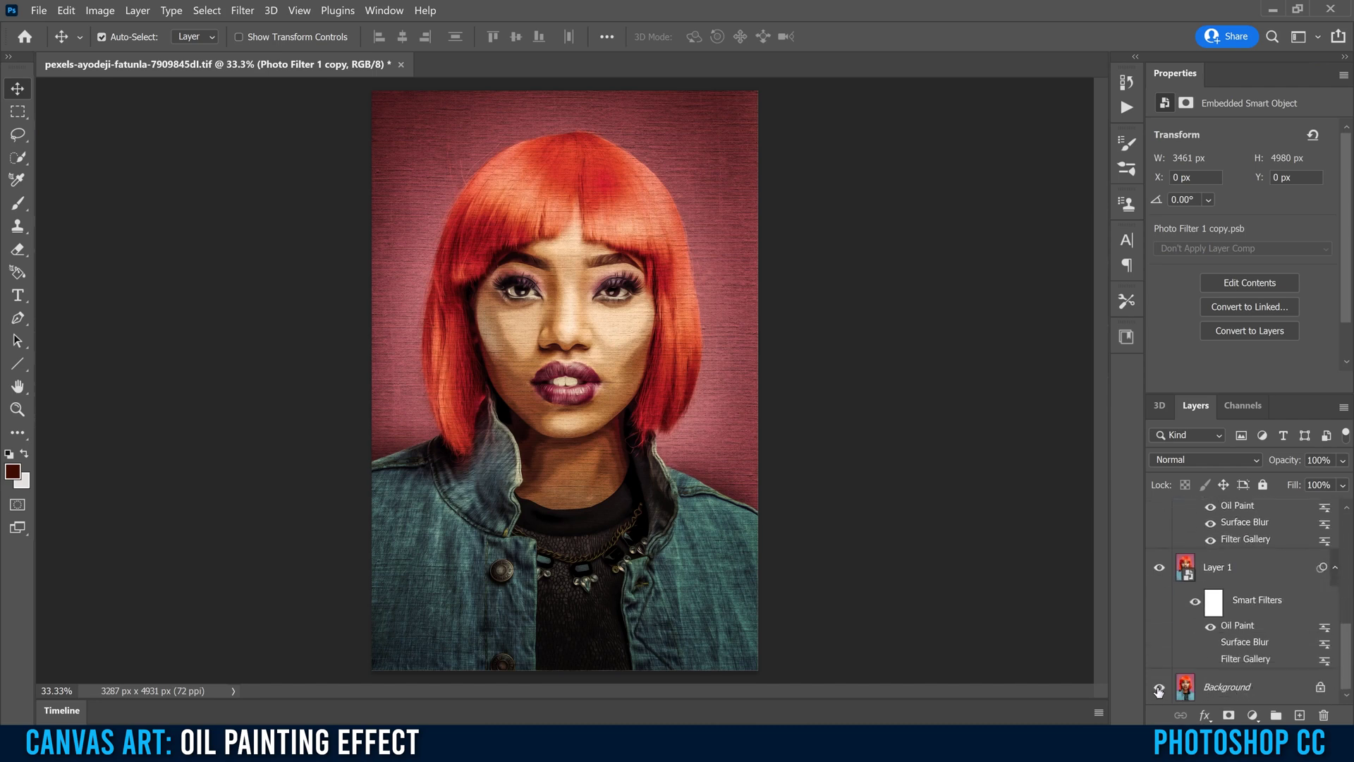